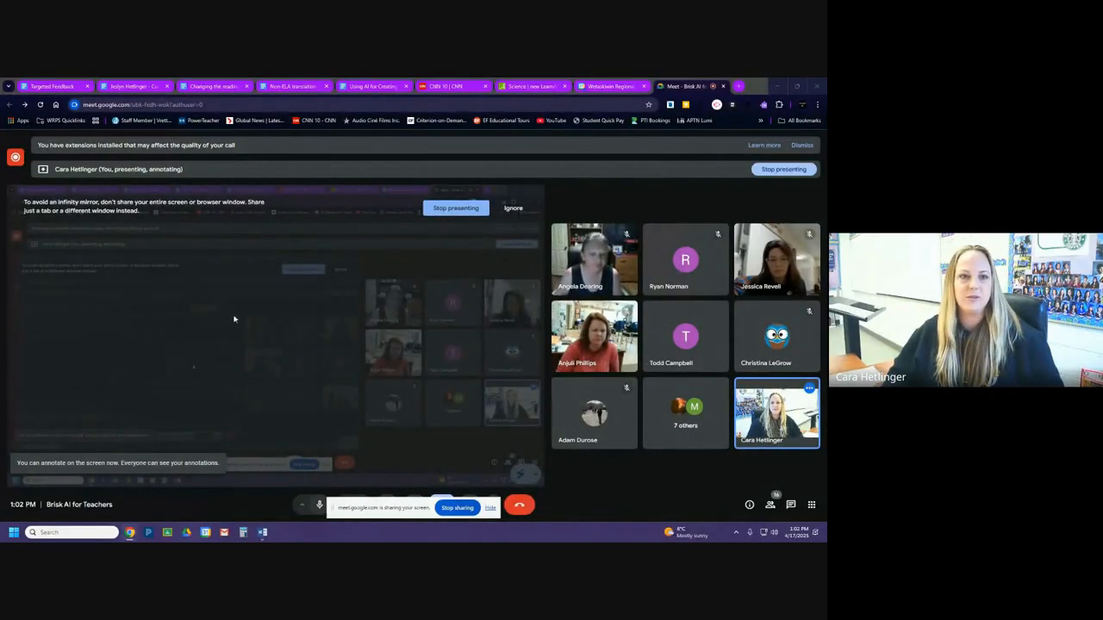
# Bring up the Targeted Feedback document and move the floating meeting window clear of the Brisk panel.
pyautogui.click(68, 87)
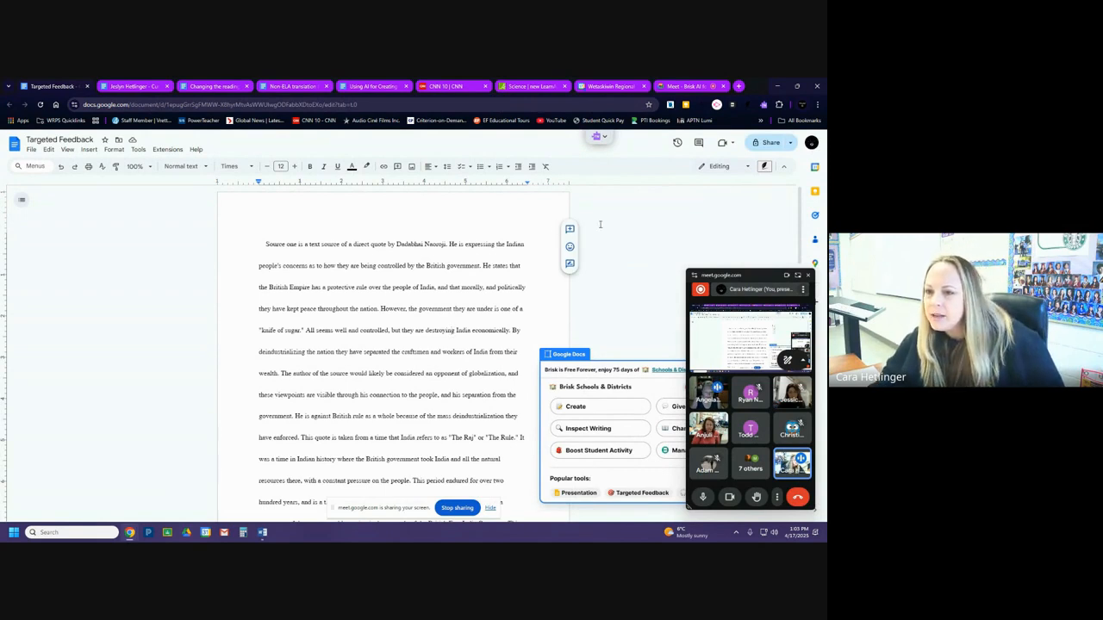
pyautogui.moveTo(815, 275); pyautogui.dragTo(95, 394)
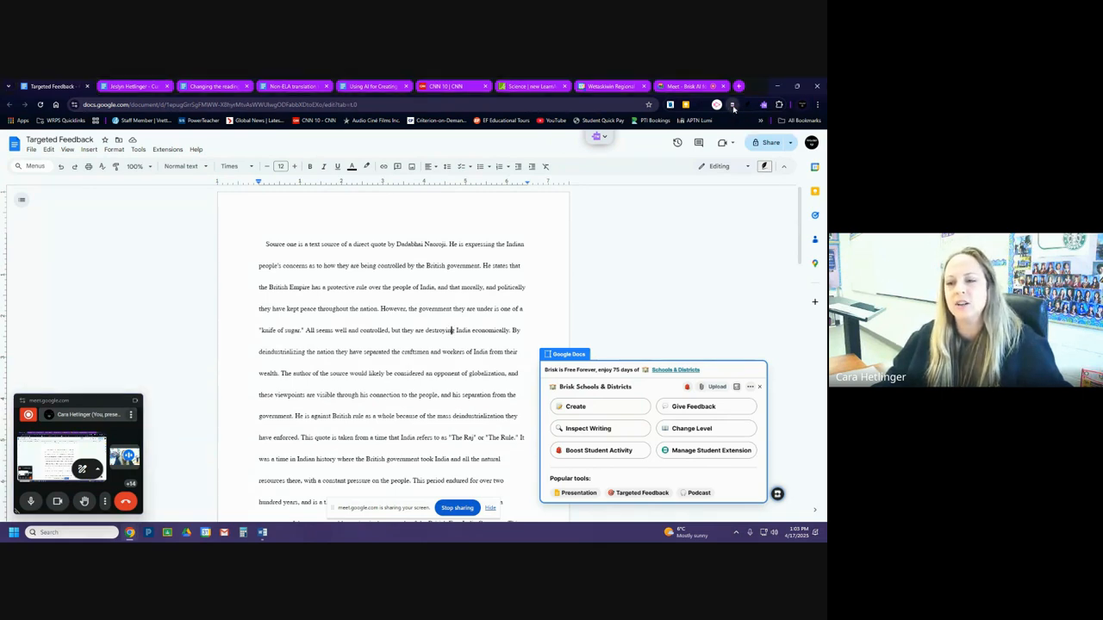
# Toggle the Brisk assistant off and on, collapse and reopen its panel, and dismiss the image-upload tip.
pyautogui.click(732, 108)
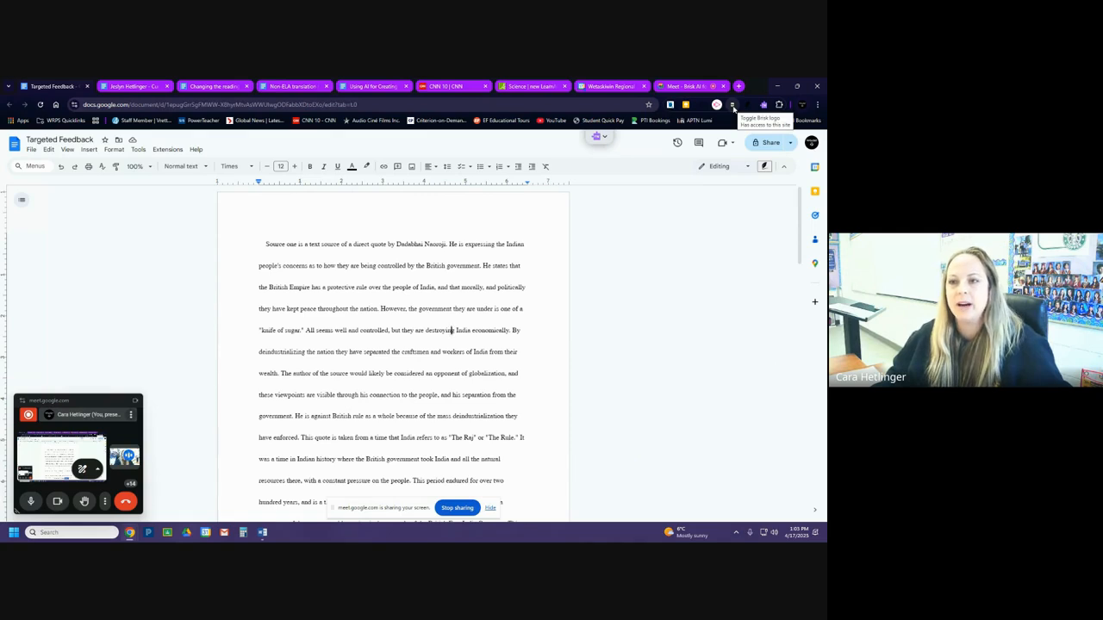
pyautogui.click(733, 107)
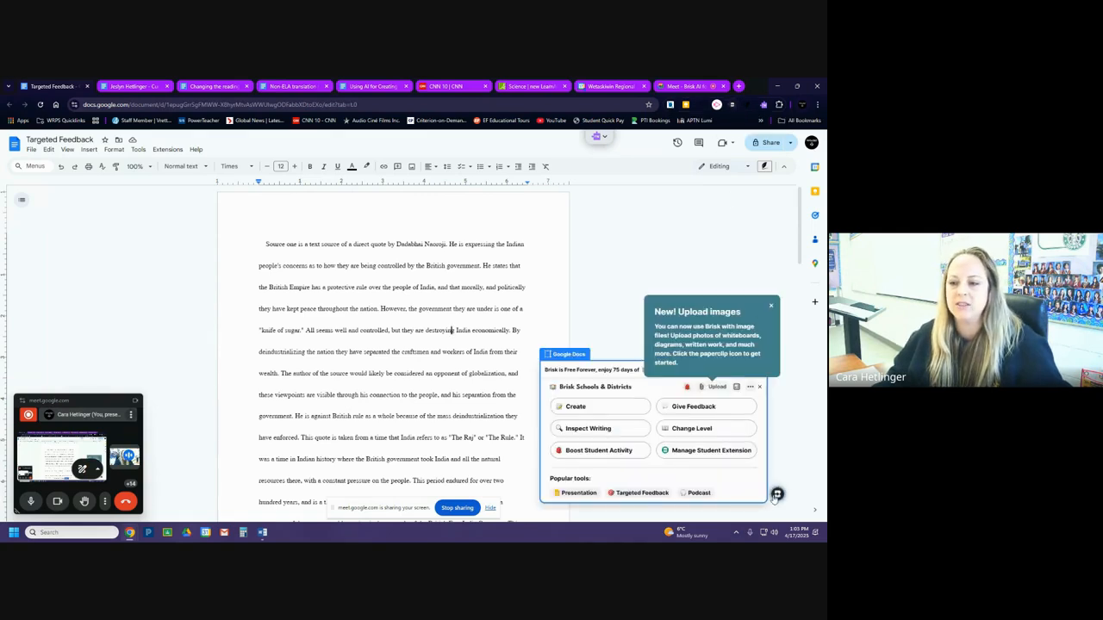
pyautogui.click(776, 497)
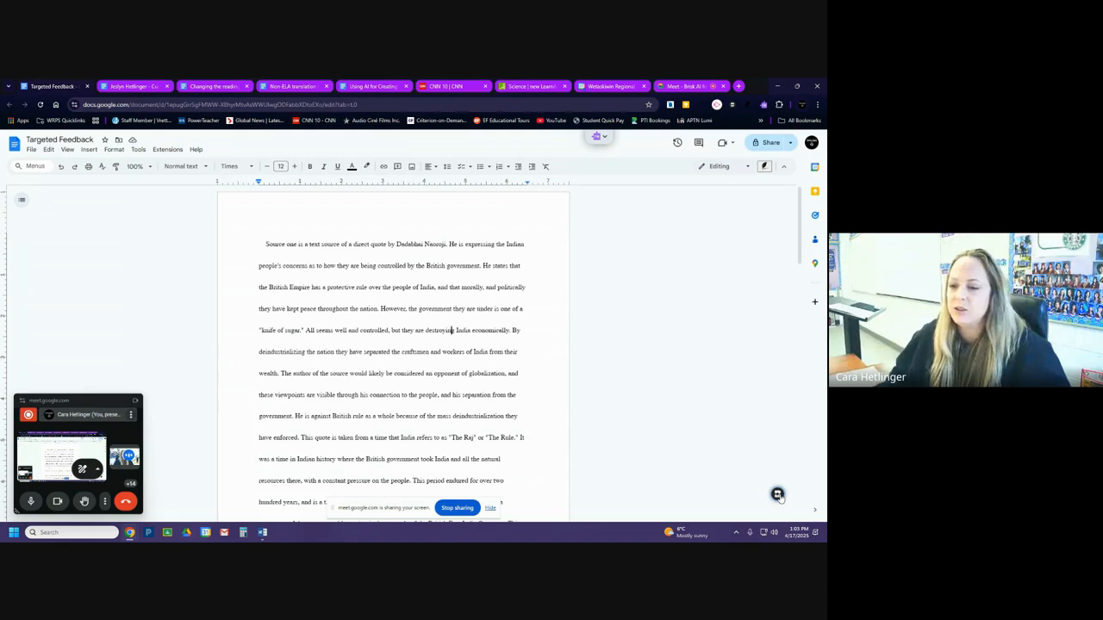
pyautogui.click(777, 495)
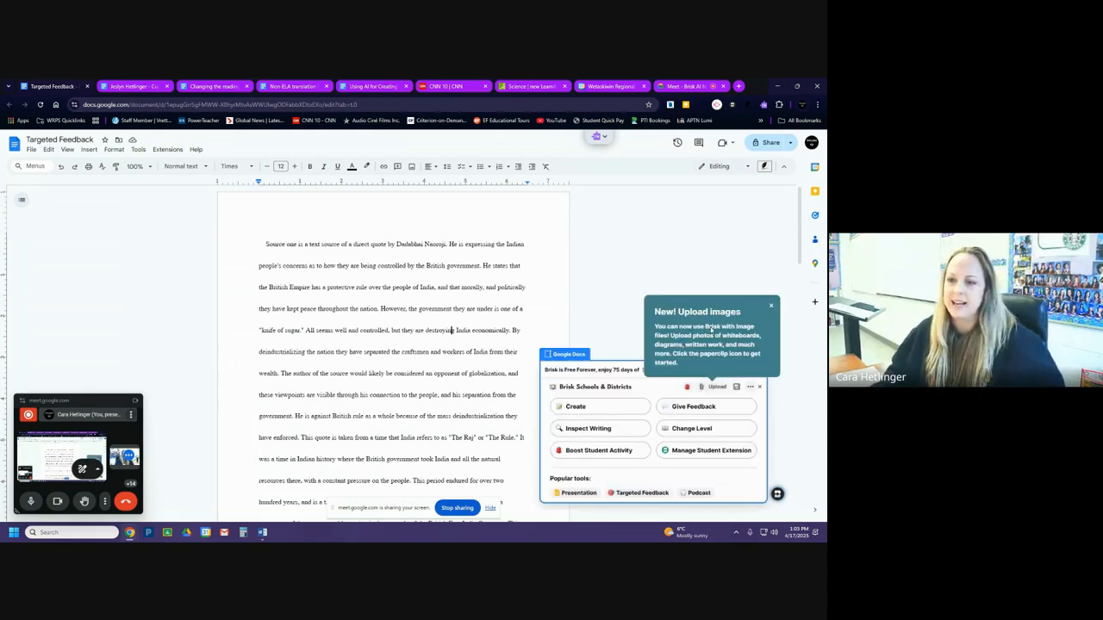
pyautogui.click(771, 308)
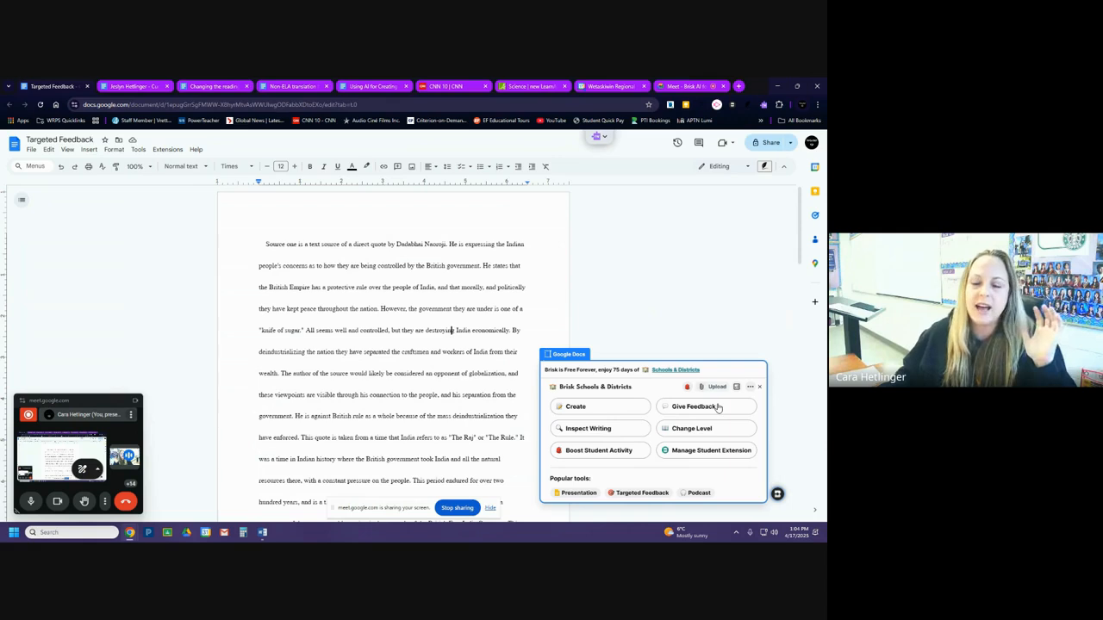
# Start Targeted feedback on the essay in Brisk and set the grade level to 12th Grade.
pyautogui.scroll(-4, 442, 366)
pyautogui.scroll(-10, 442, 365)
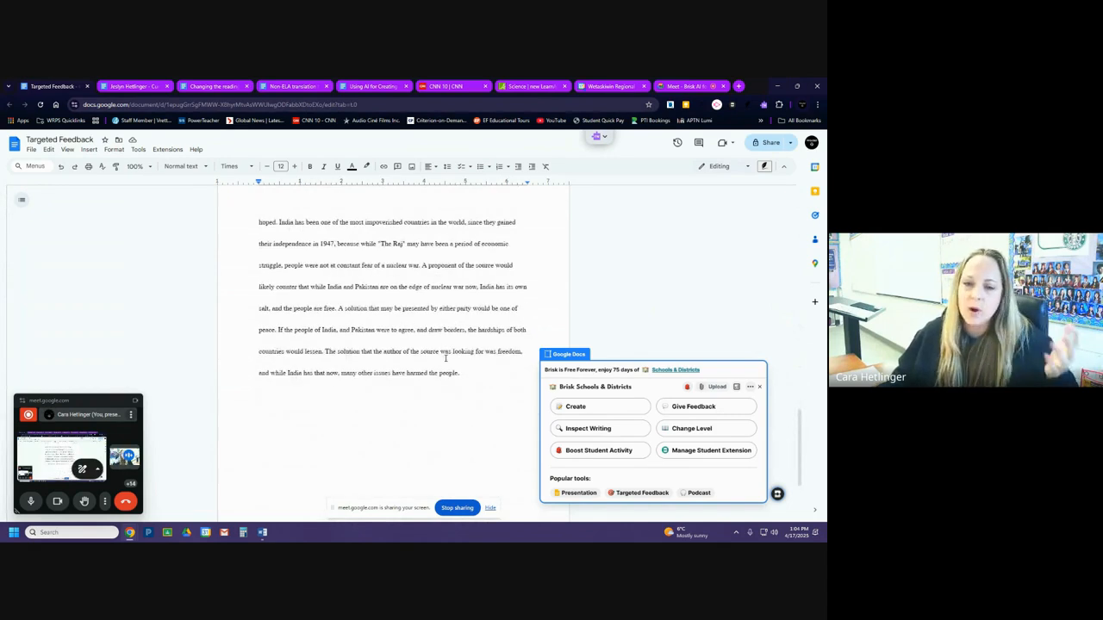
pyautogui.scroll(20, 445, 357)
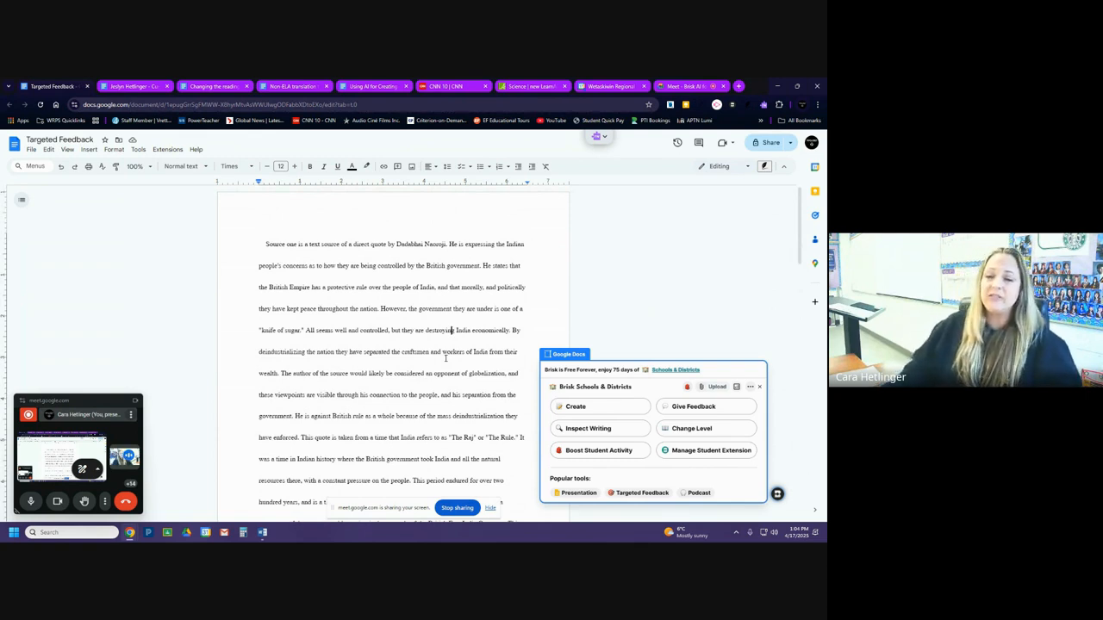
pyautogui.click(703, 410)
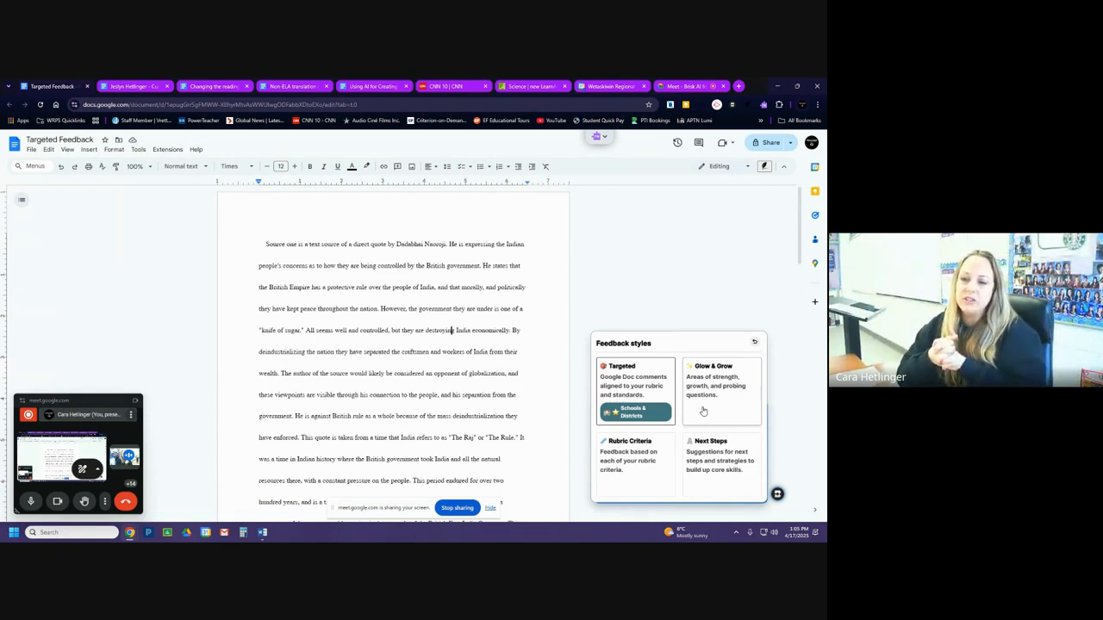
pyautogui.click(645, 392)
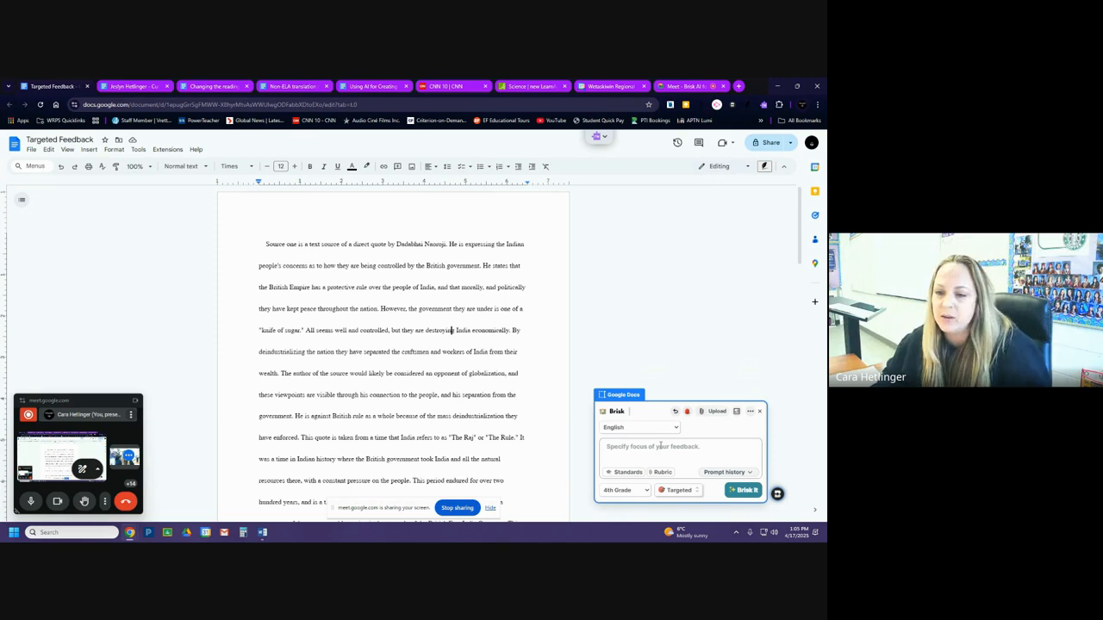
pyautogui.click(640, 490)
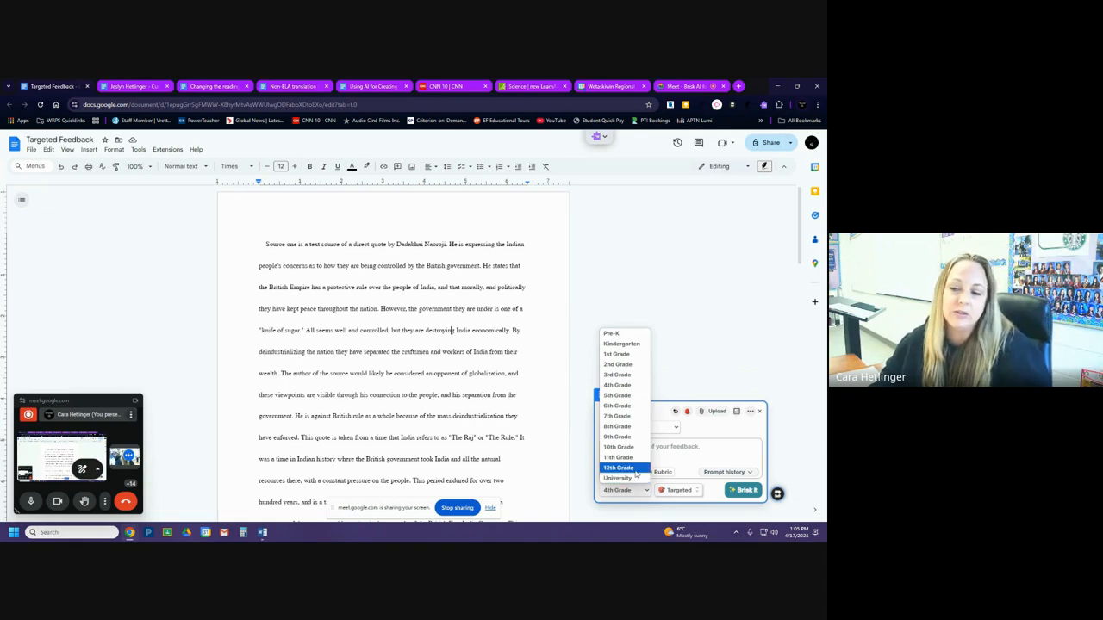
pyautogui.click(618, 467)
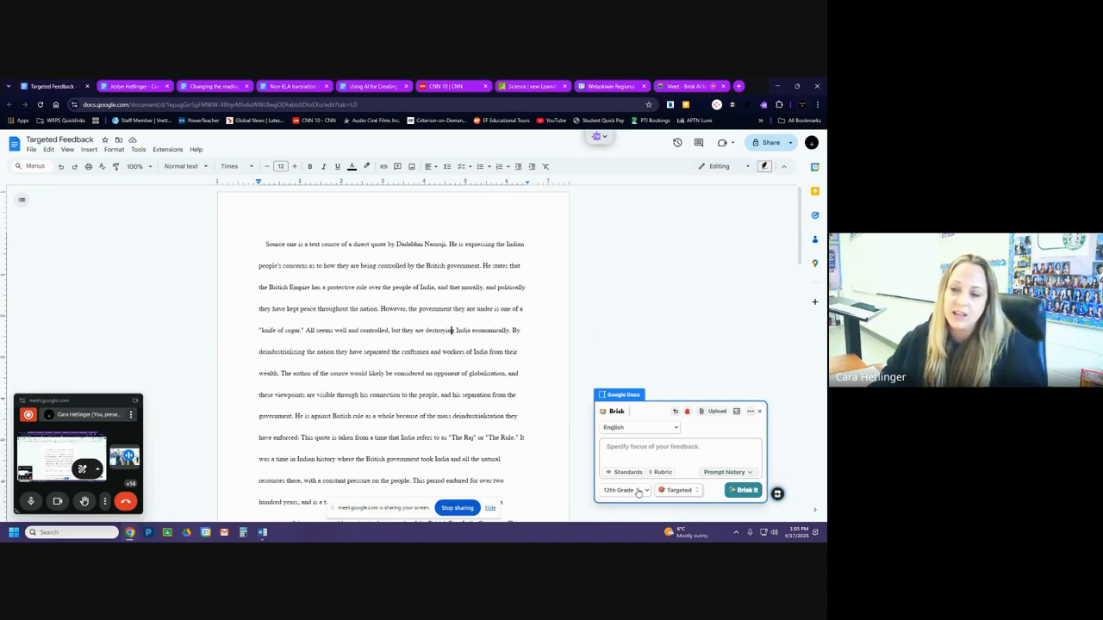
# Look through the saved feedback prompts in Brisk's prompt history without choosing one.
pyautogui.click(722, 473)
pyautogui.scroll(-2, 728, 457)
pyautogui.scroll(-1, 728, 457)
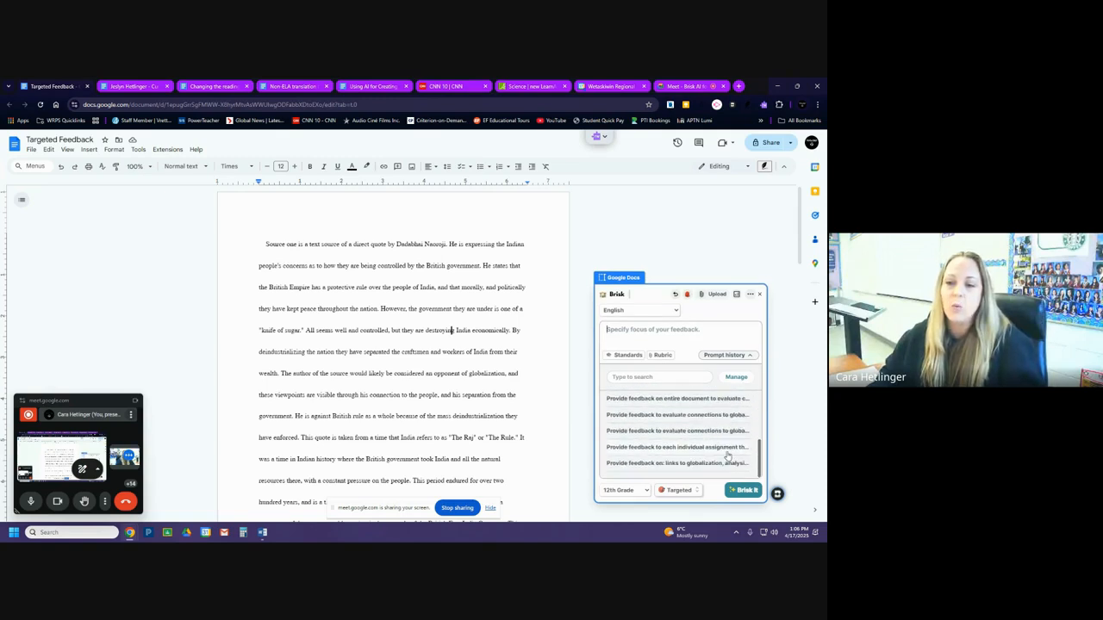
pyautogui.scroll(3, 728, 457)
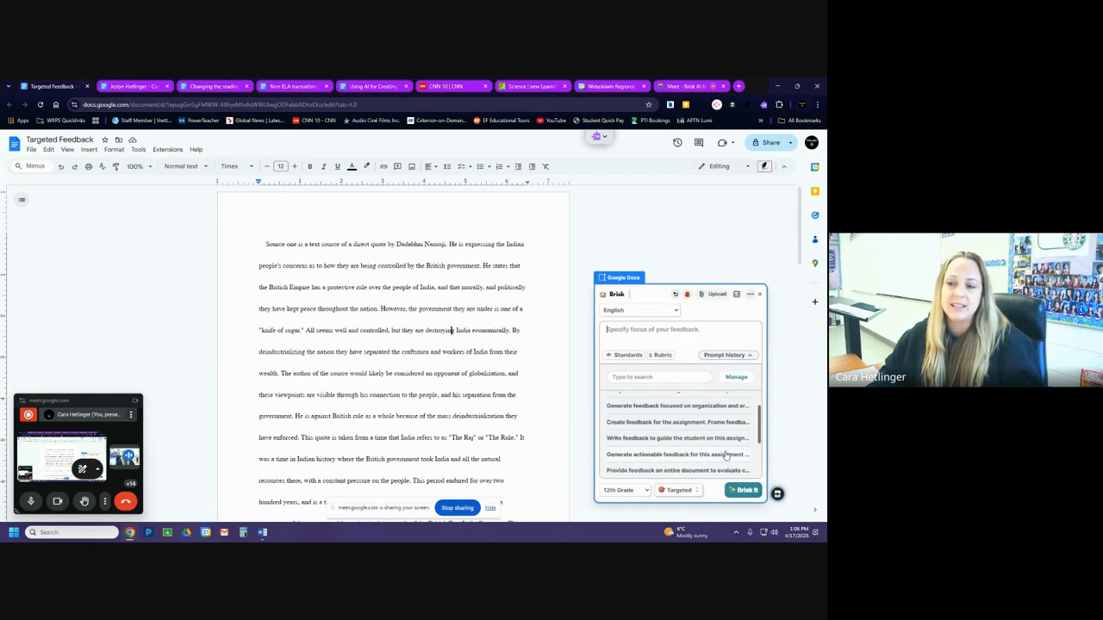
pyautogui.scroll(1, 722, 455)
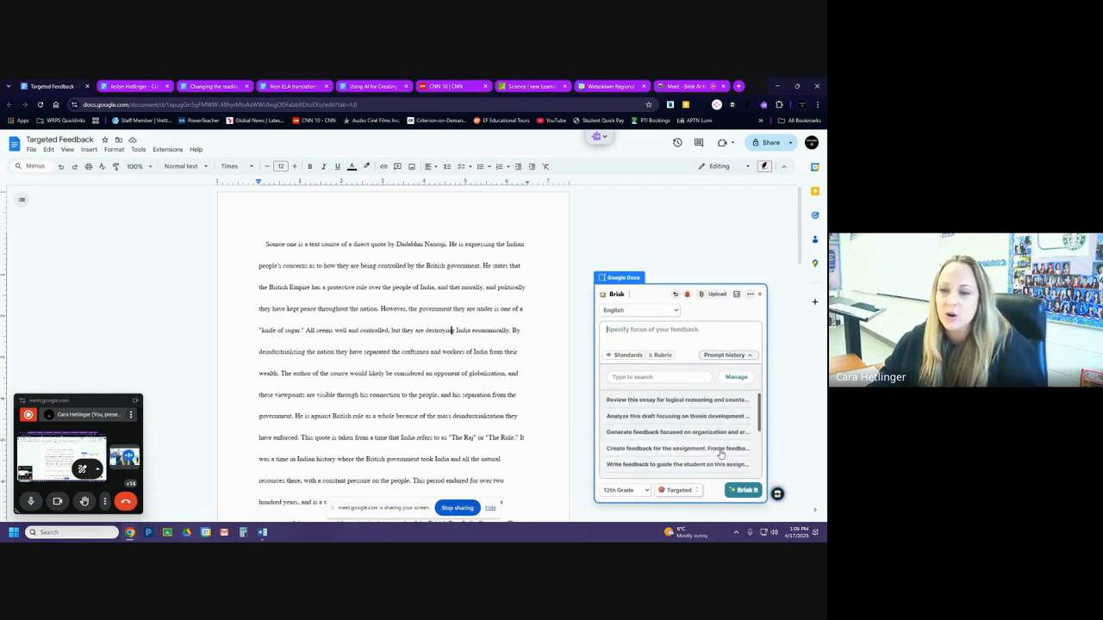
pyautogui.click(726, 355)
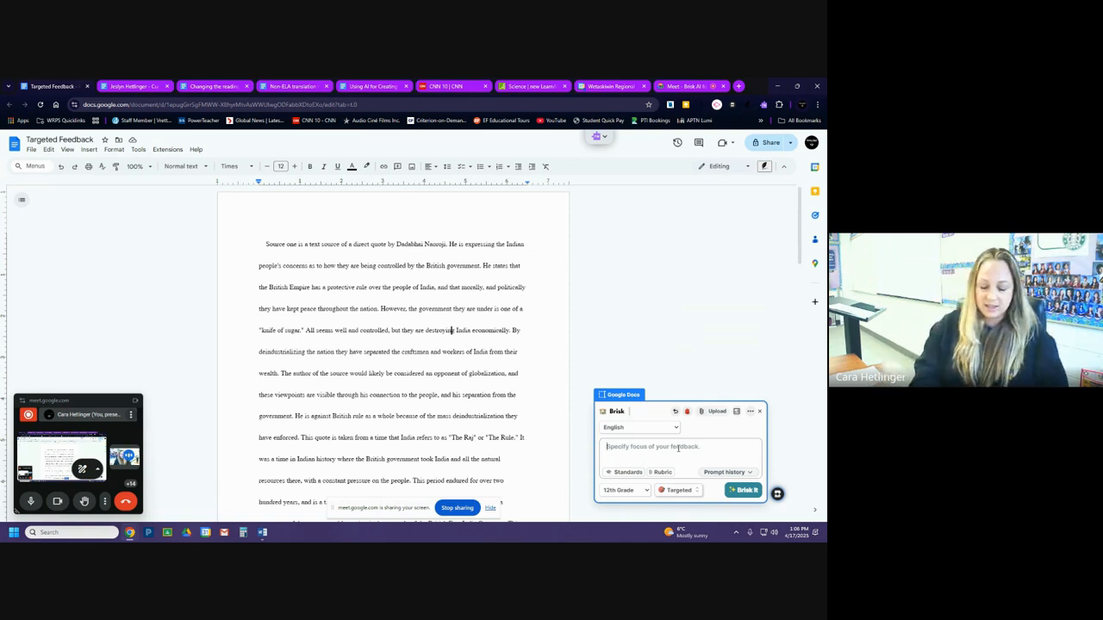
# Generate Targeted feedback with the focus "provide feedback for links to globalization, depth of historical evidence, grammar, vocabulary" and check the essay for comments.
pyautogui.write('provide feedback')
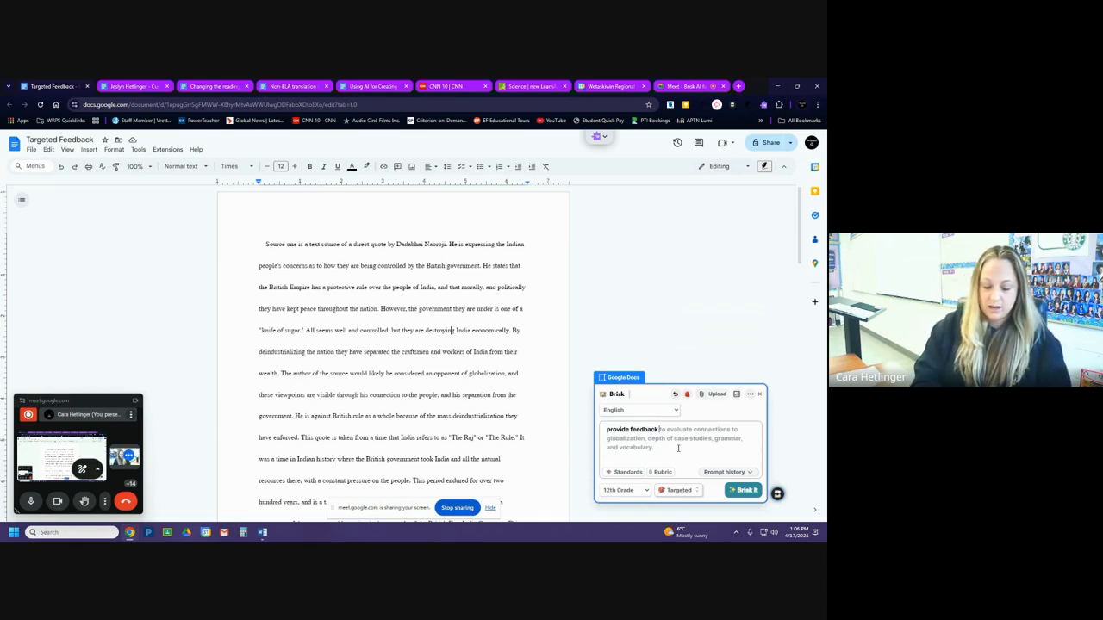
pyautogui.write(' for links to globalization')
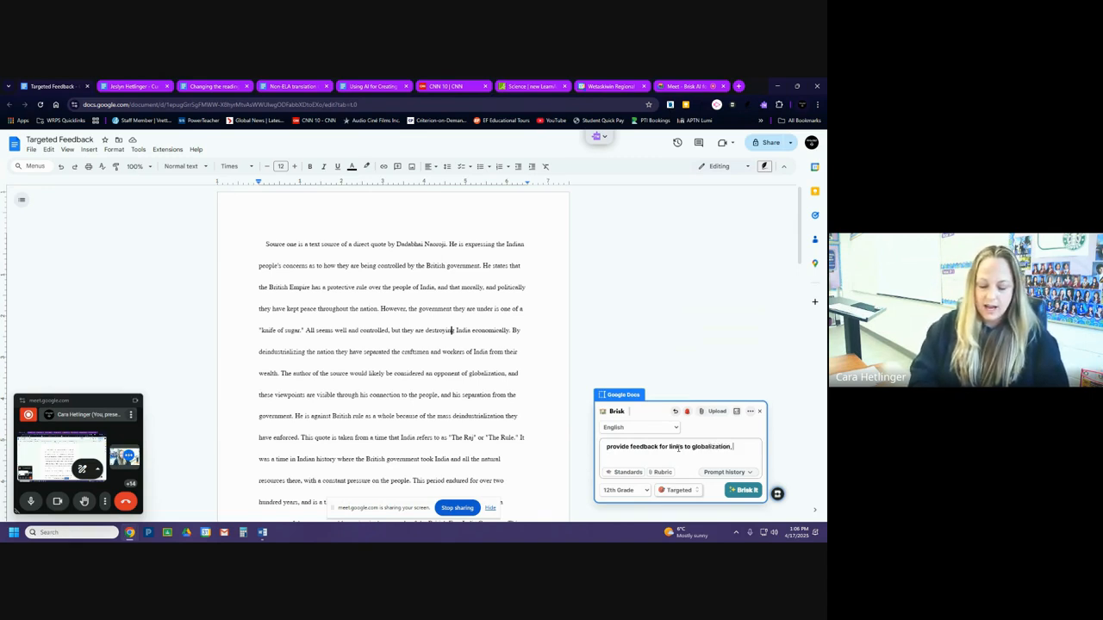
pyautogui.write(', depth of historical evidence, grammar')
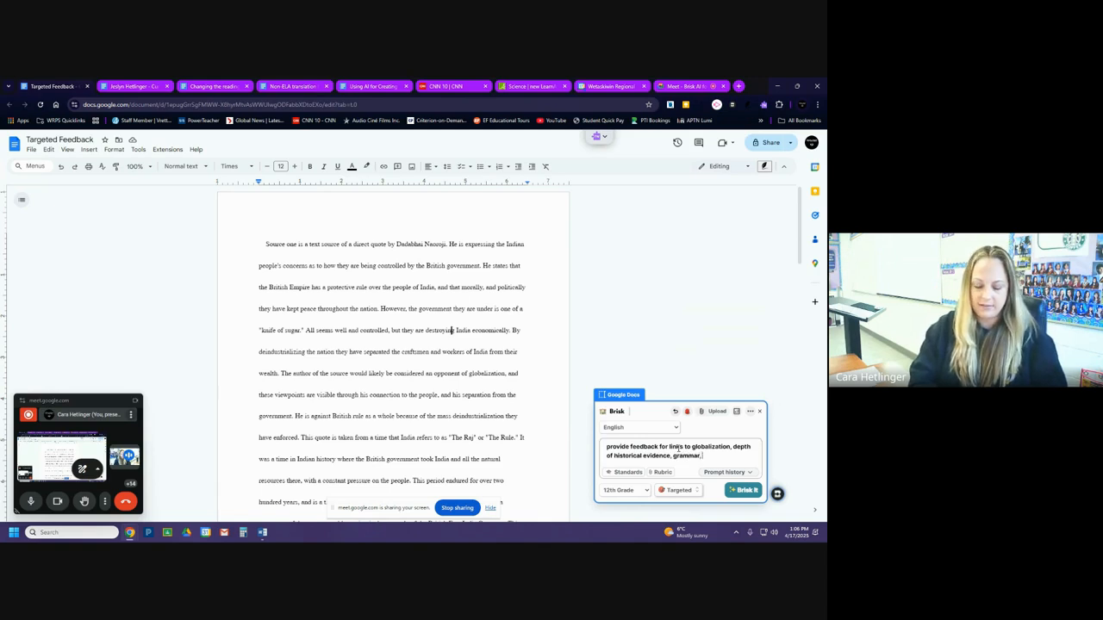
pyautogui.write(', vocabulary')
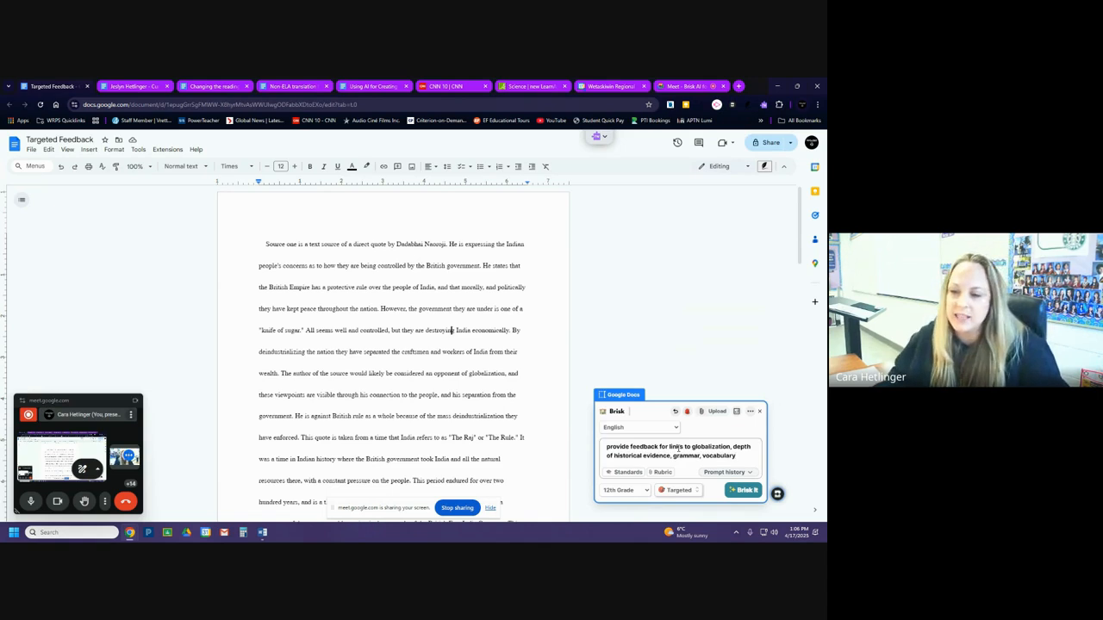
pyautogui.click(738, 490)
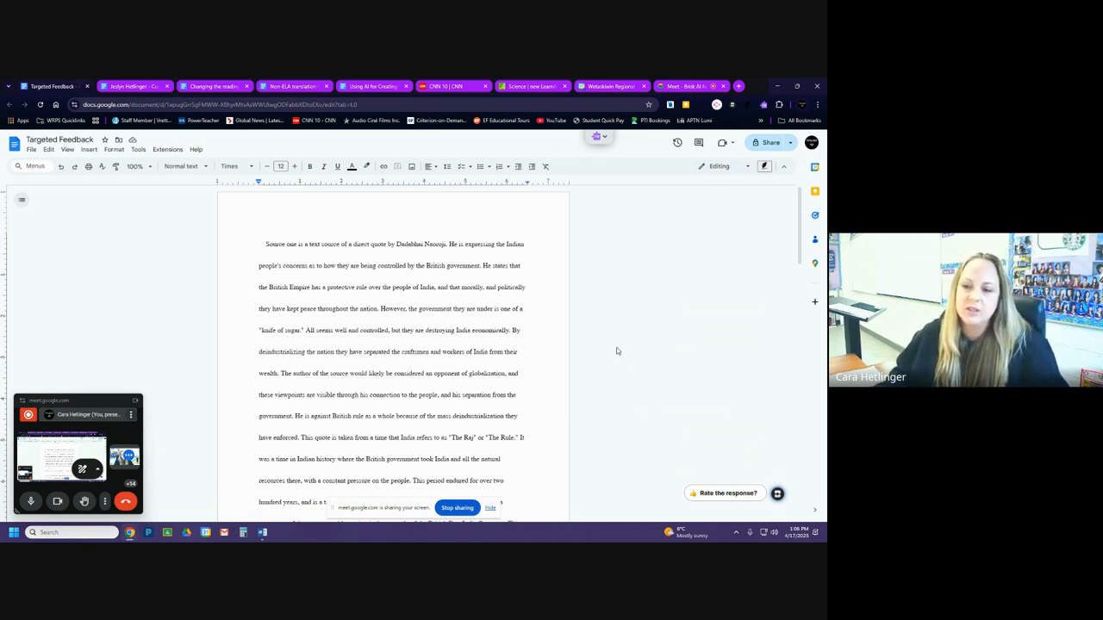
pyautogui.scroll(-6, 507, 417)
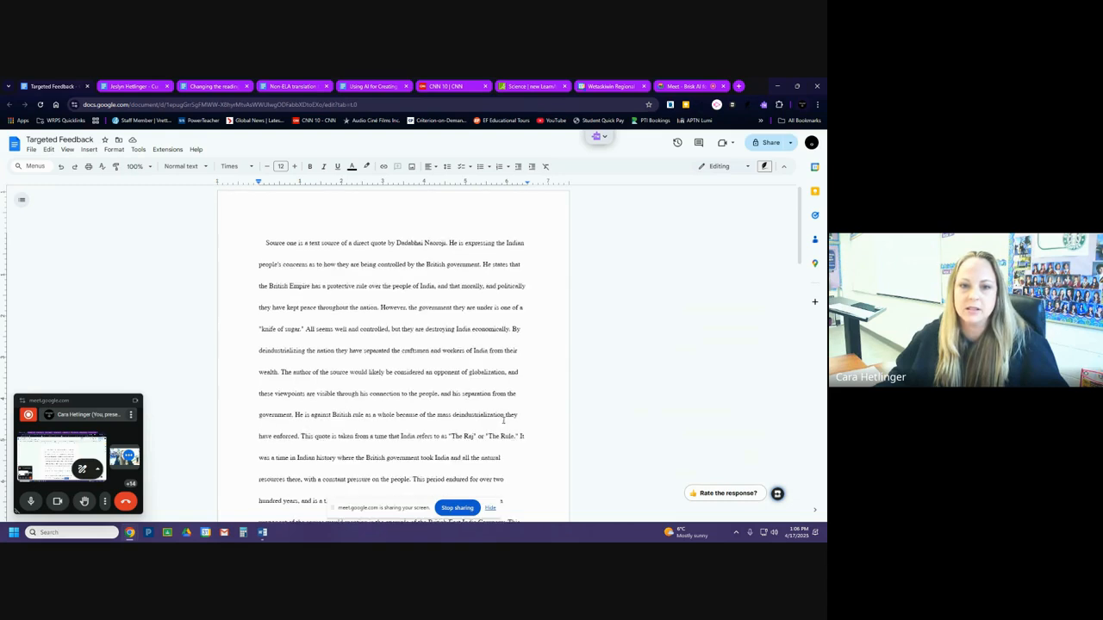
pyautogui.scroll(7, 508, 418)
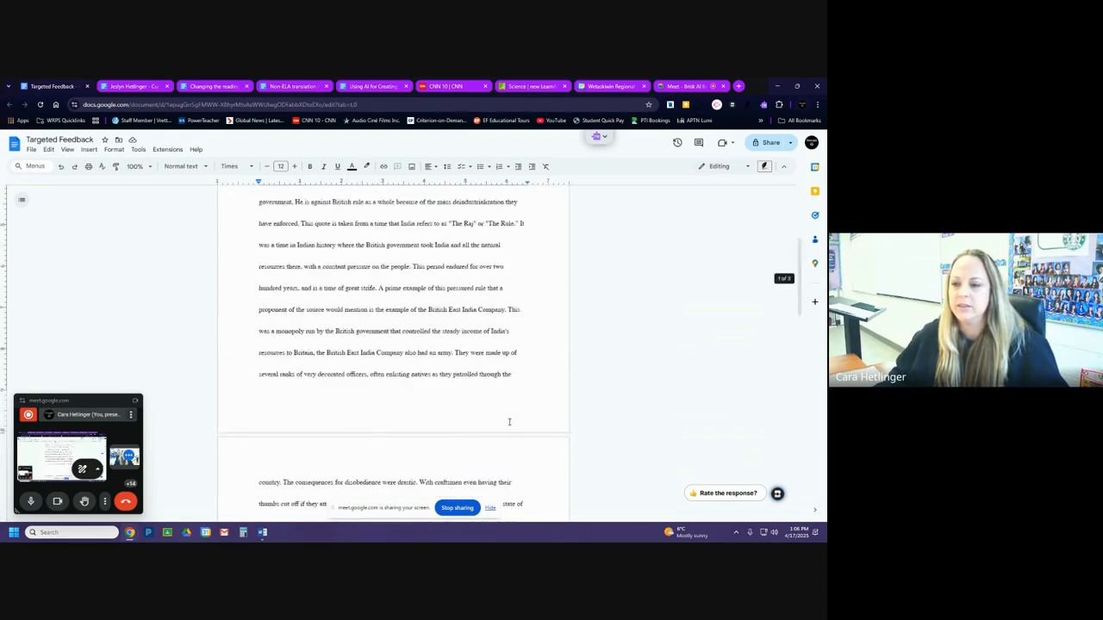
# Rerun Brisk's Targeted feedback on the essay with the same 12th Grade focus prompt.
pyautogui.click(777, 496)
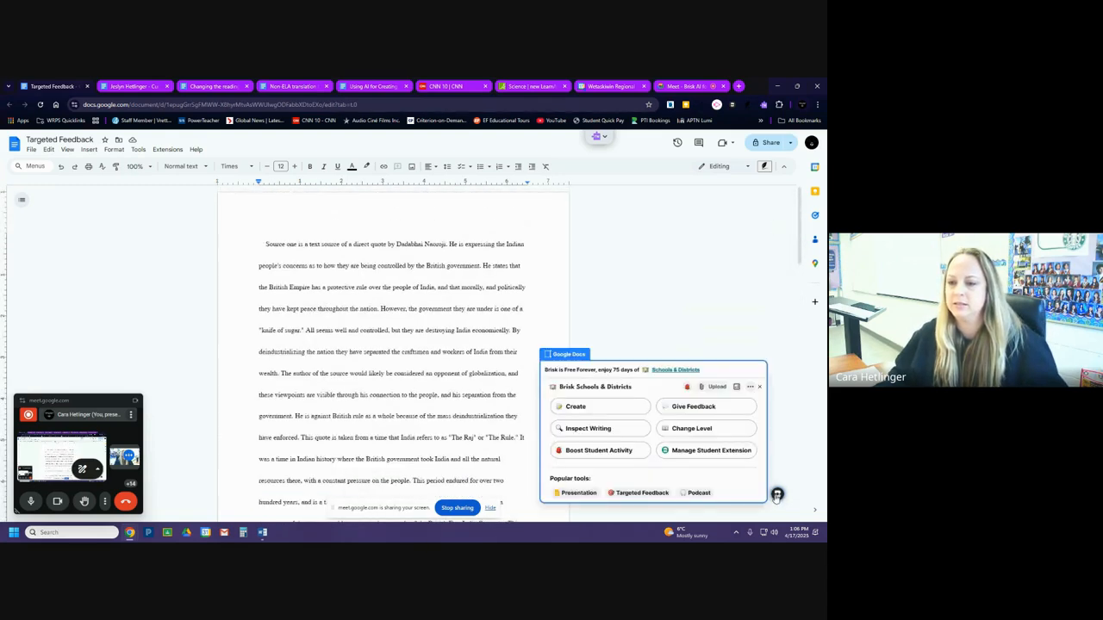
pyautogui.click(685, 409)
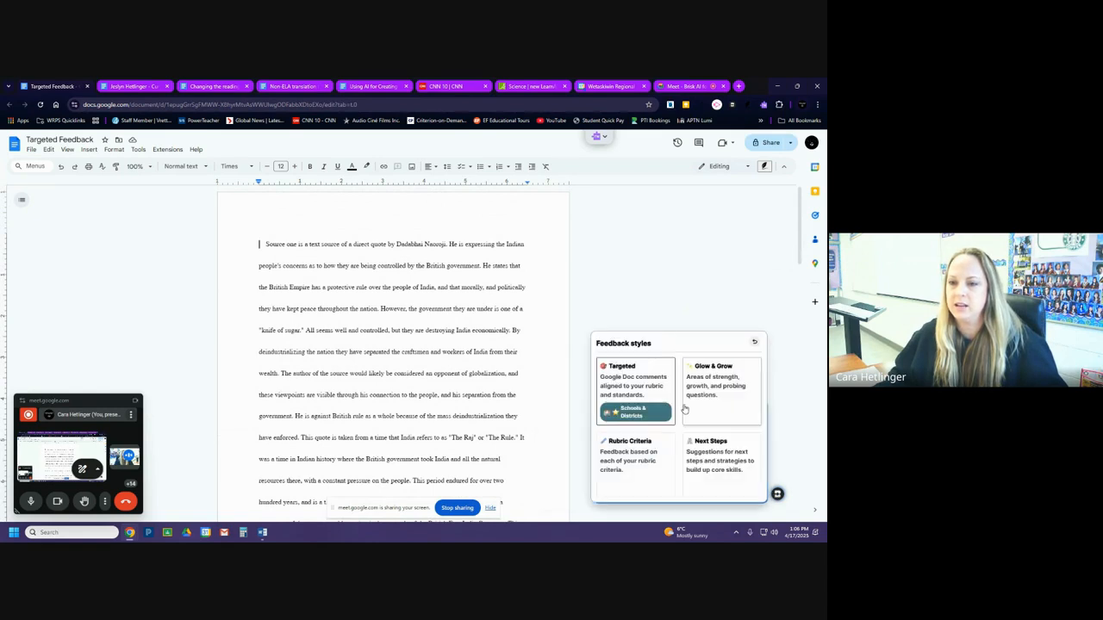
pyautogui.click(638, 370)
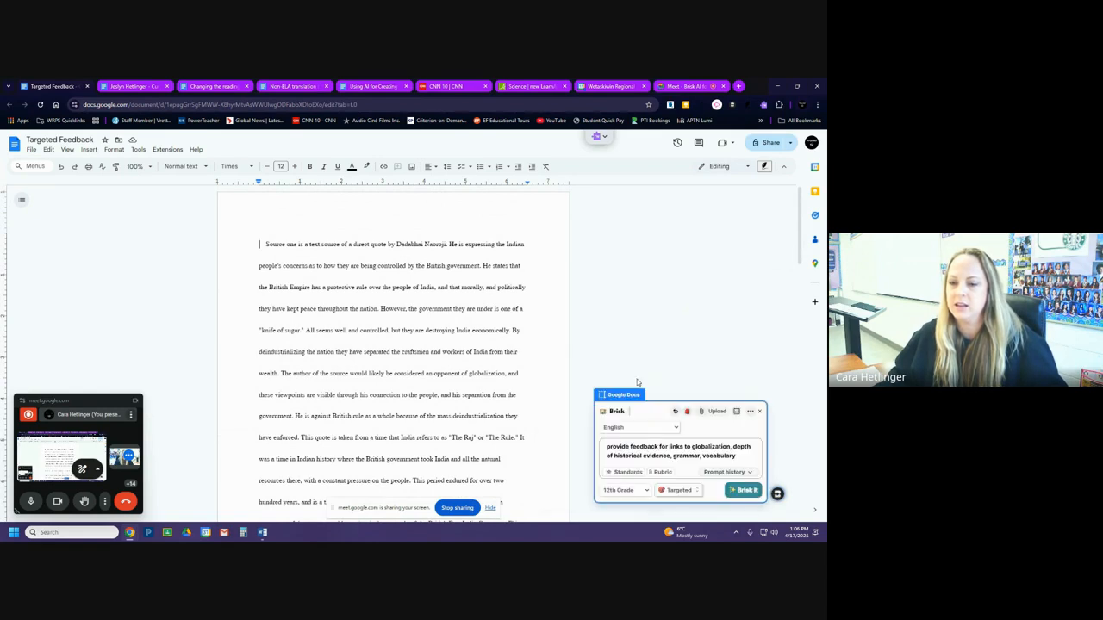
pyautogui.click(747, 492)
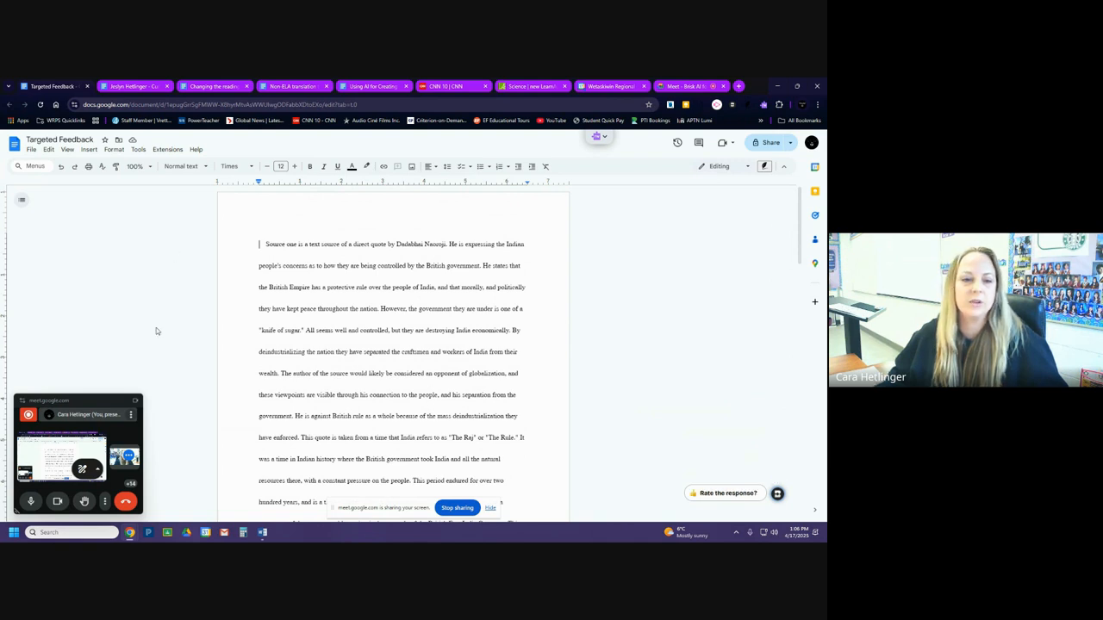
# Run the Targeted feedback a third time with the unchanged prompt and look through the essay for comments.
pyautogui.click(778, 494)
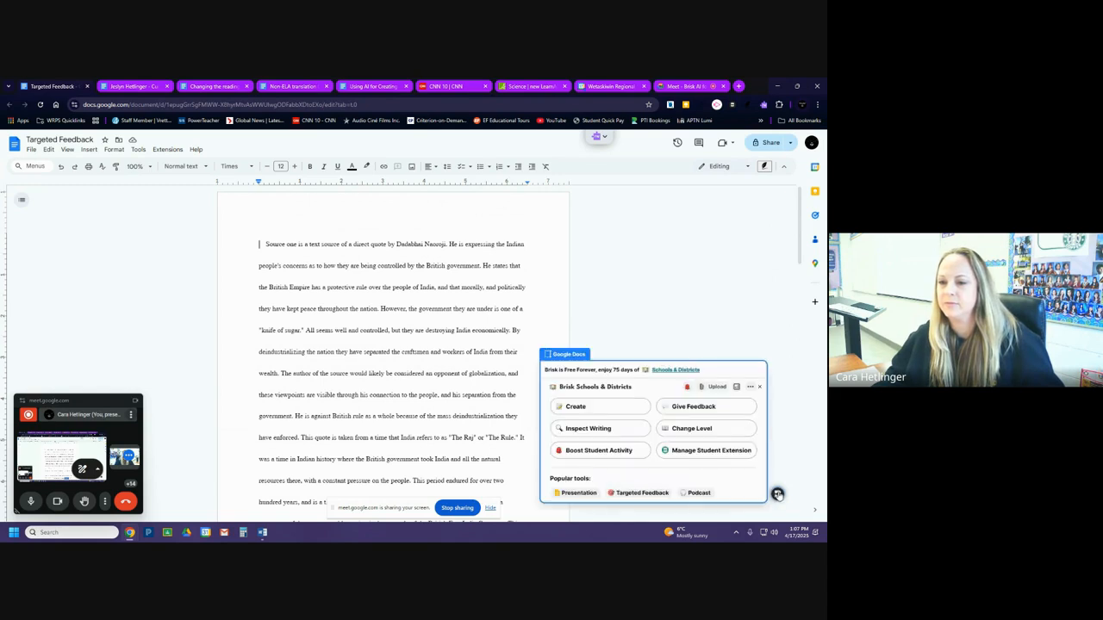
pyautogui.click(699, 408)
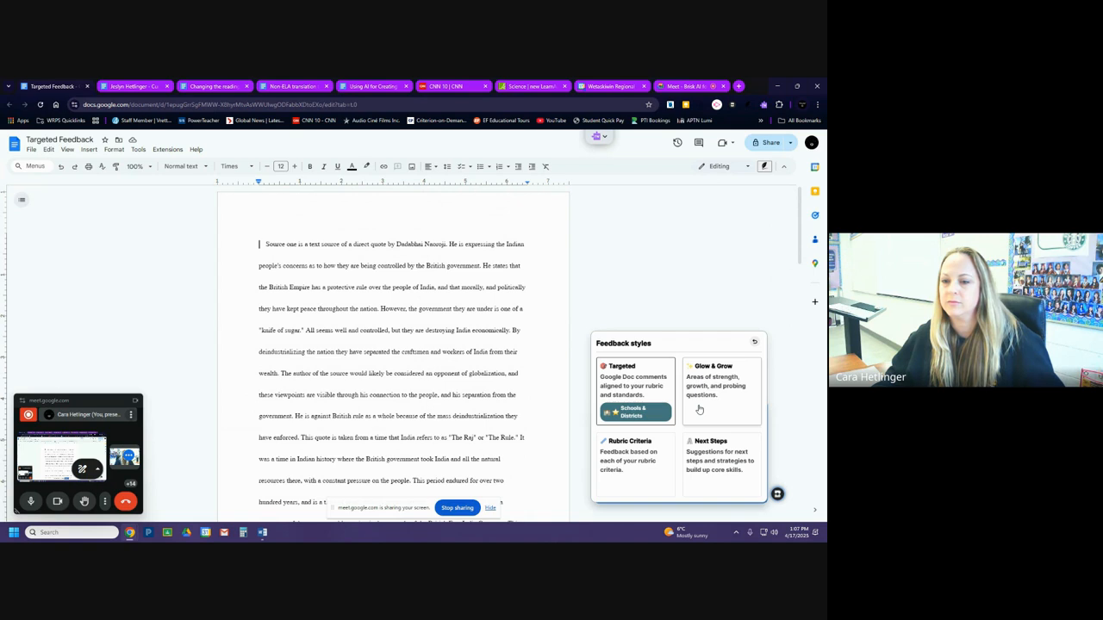
pyautogui.click(641, 378)
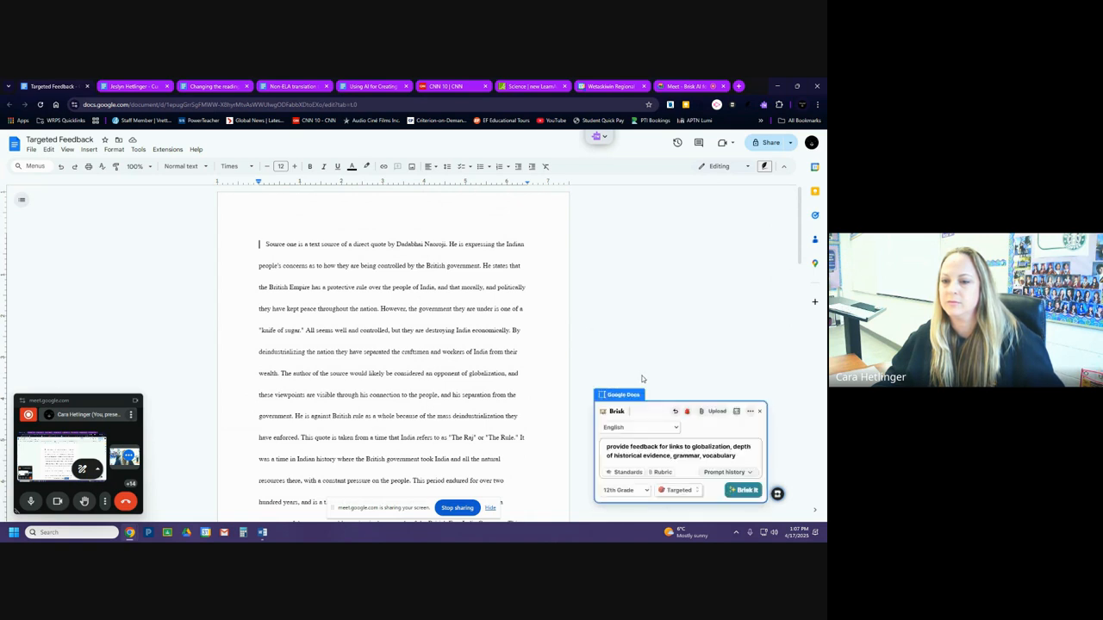
pyautogui.click(746, 490)
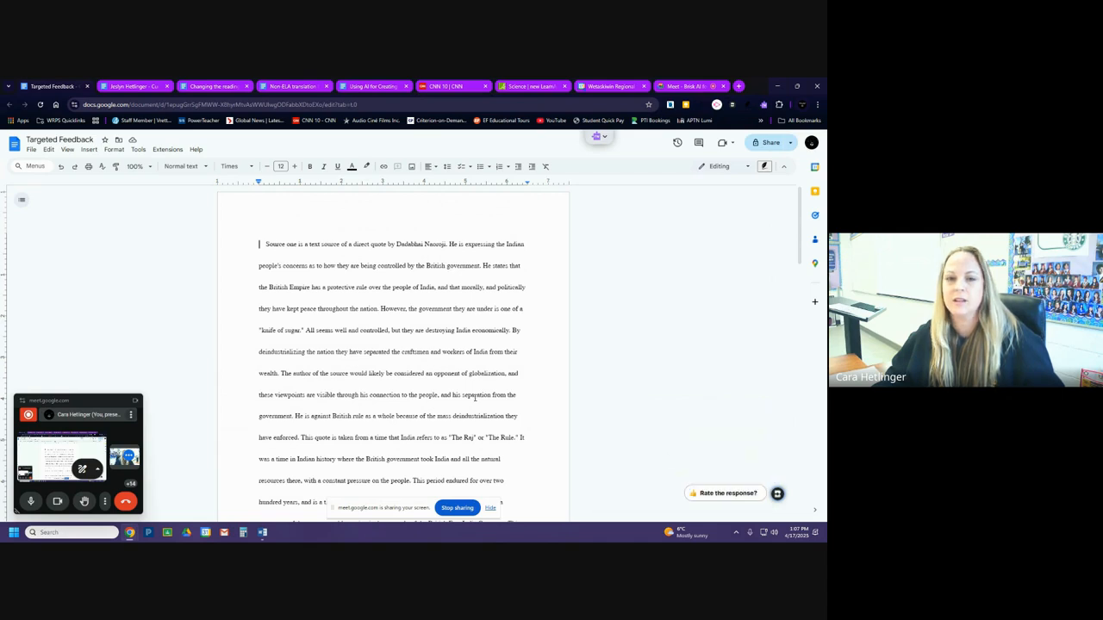
pyautogui.scroll(-10, 384, 297)
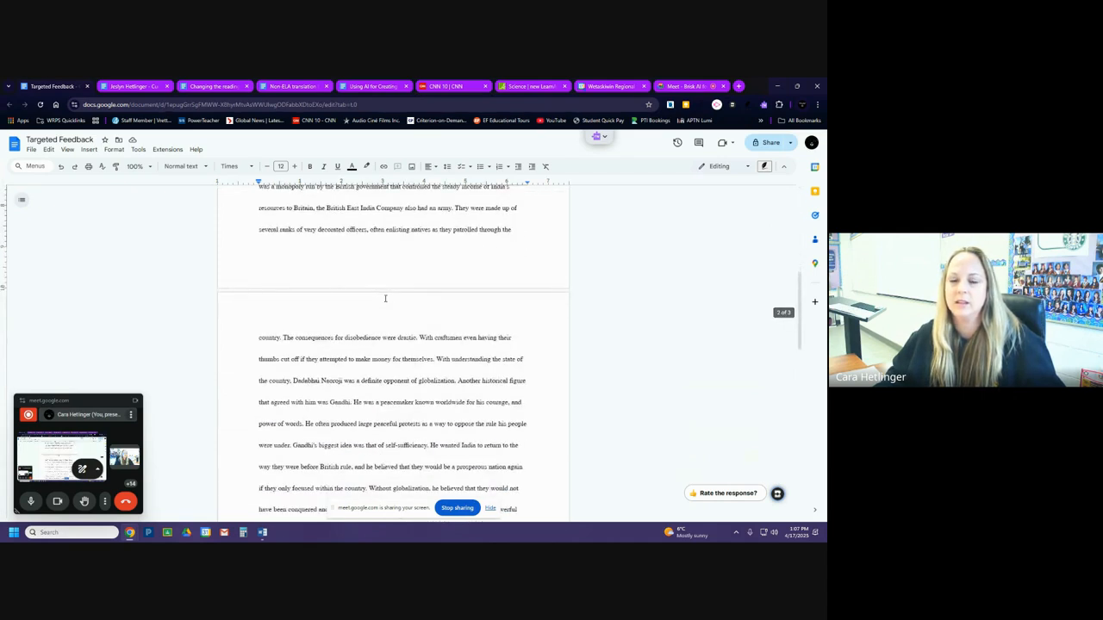
pyautogui.scroll(10, 385, 298)
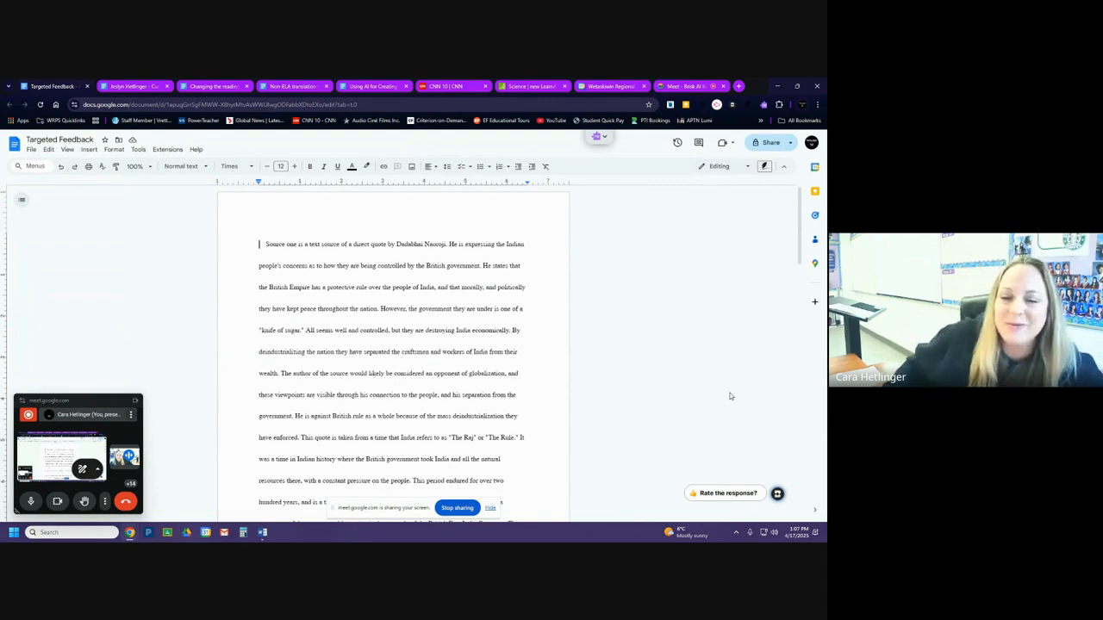
pyautogui.scroll(-6, 617, 405)
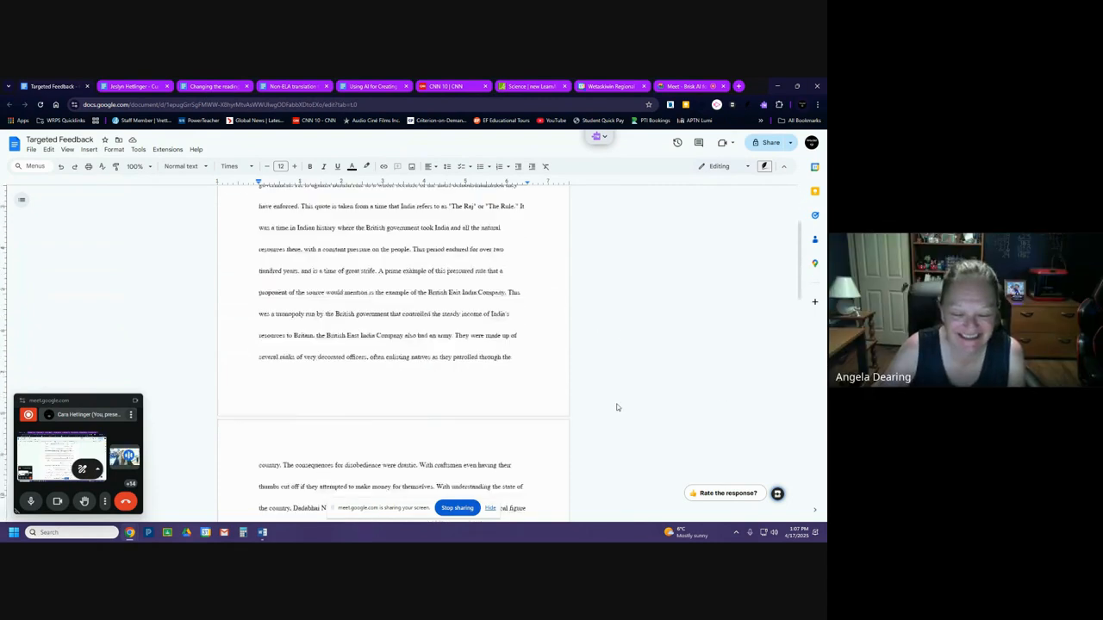
# Try to generate Targeted feedback on the whole essay once more with the unchanged 12th Grade focus prompt, and check the pages for comments.
pyautogui.scroll(6, 617, 407)
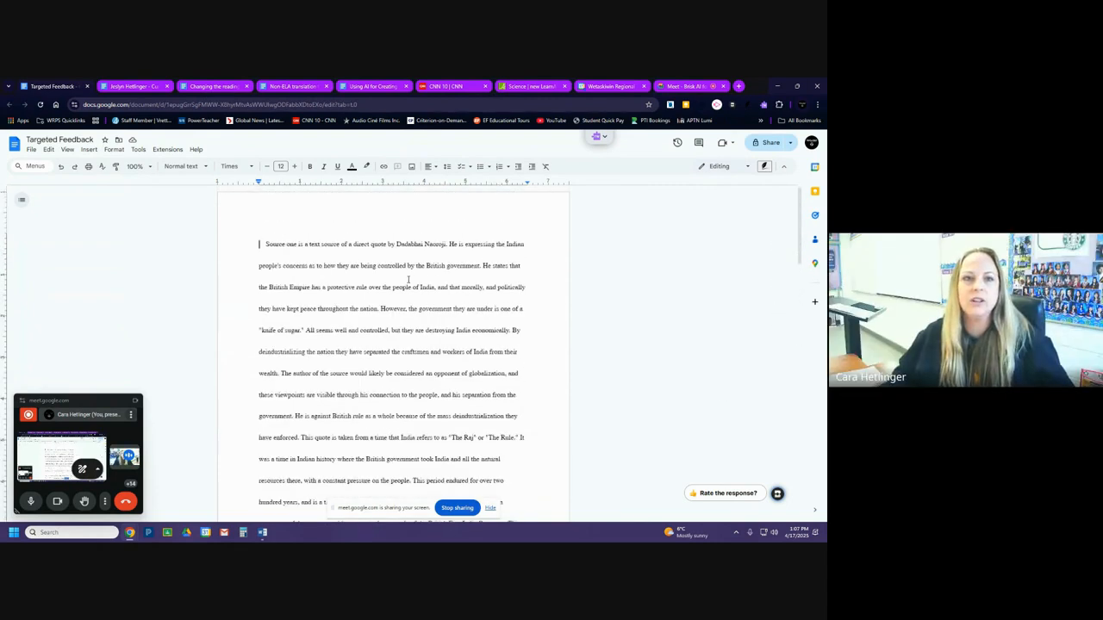
pyautogui.click(777, 497)
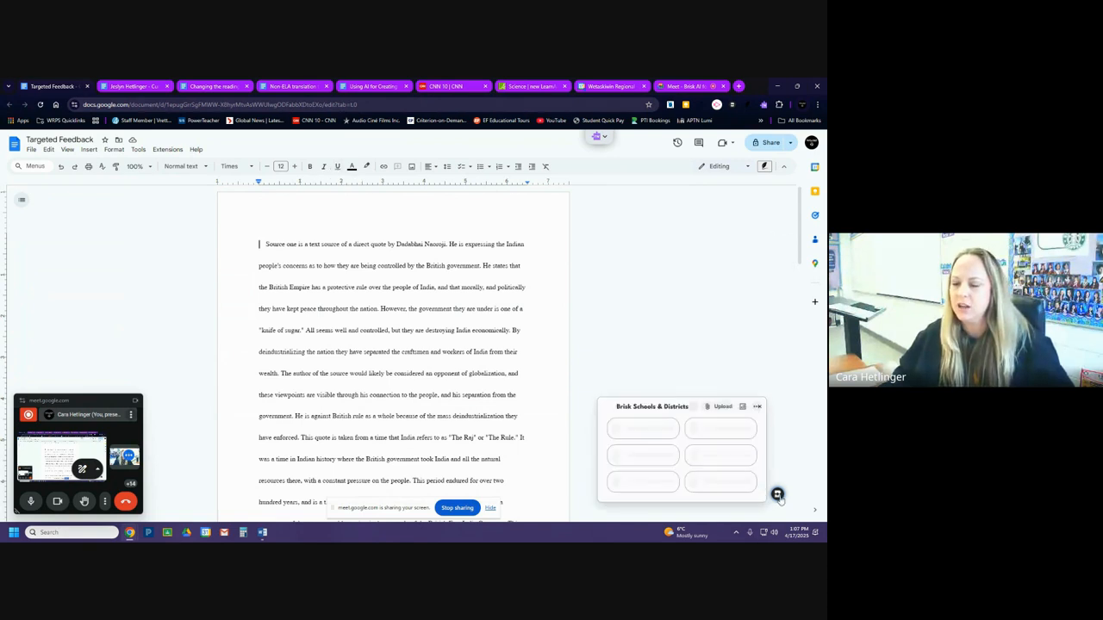
pyautogui.click(690, 407)
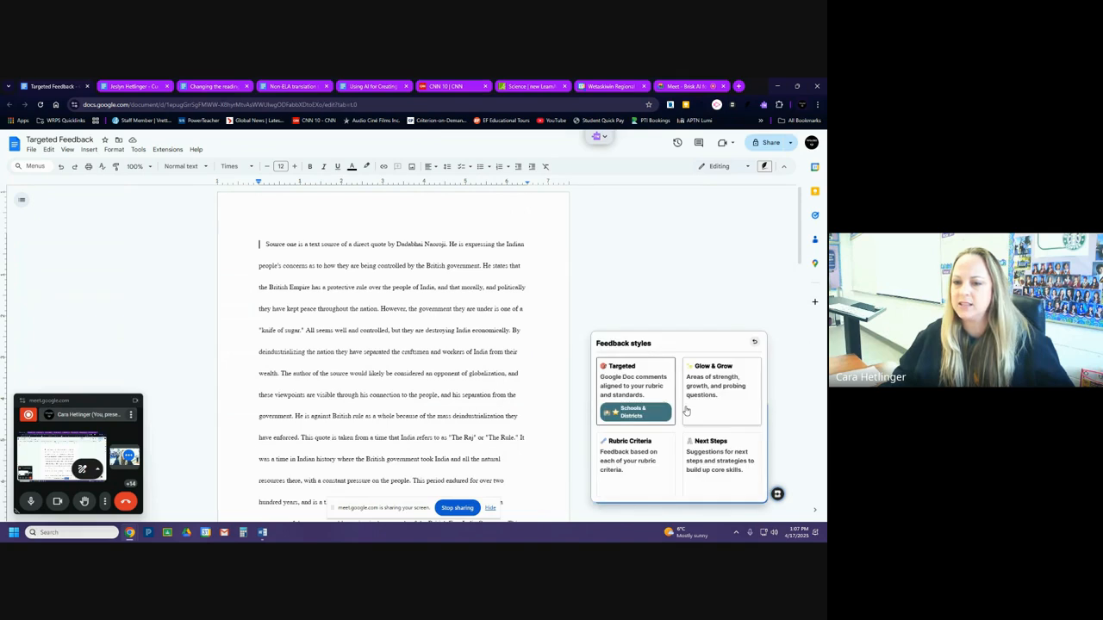
pyautogui.click(641, 379)
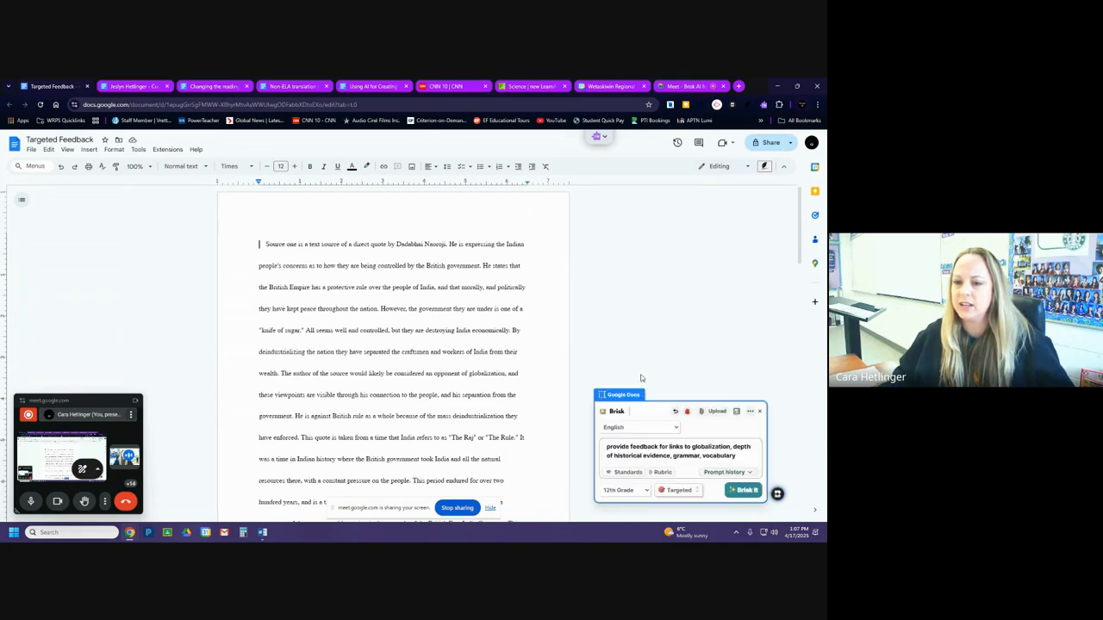
pyautogui.click(746, 490)
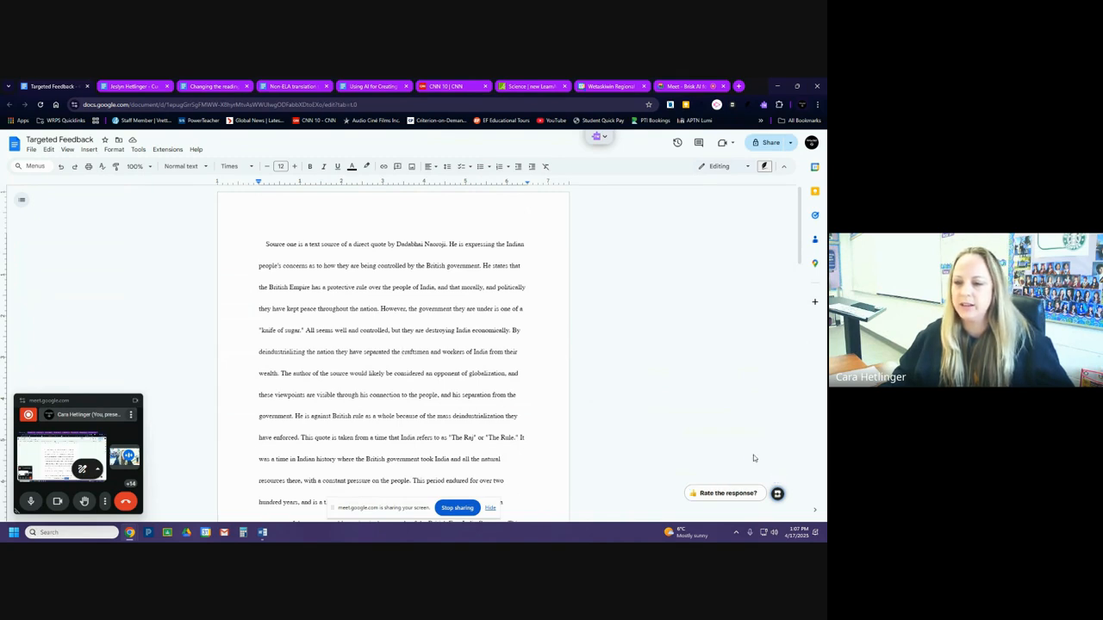
pyautogui.scroll(-15, 565, 443)
pyautogui.scroll(15, 566, 444)
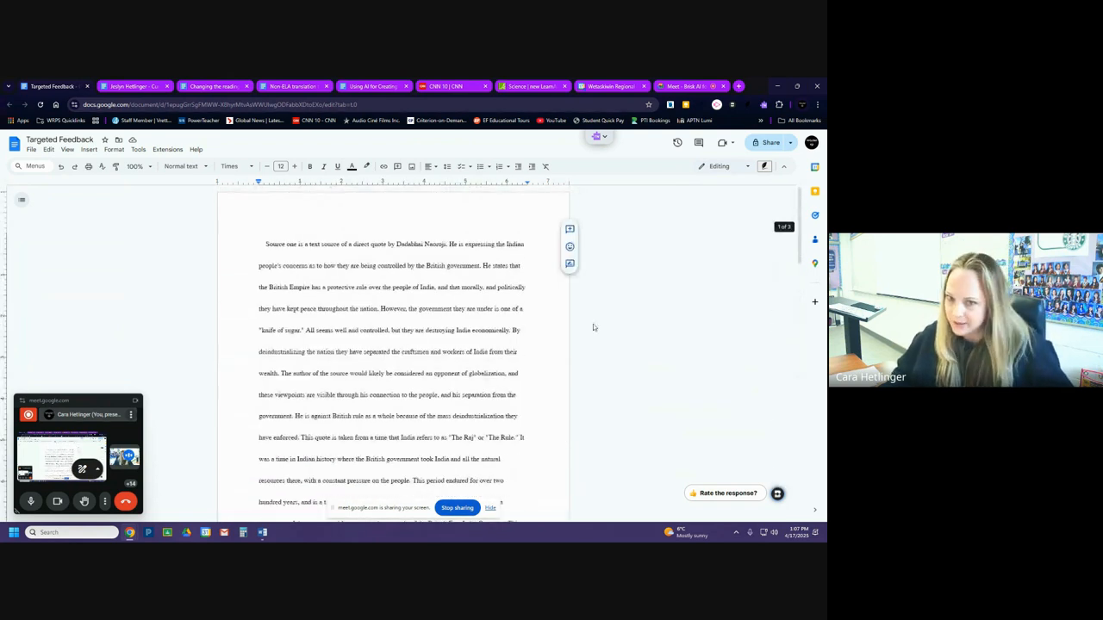
# Add the manual comment "comment" to the sentence beginning "He states that the British Empire has a protective rule".
pyautogui.click(569, 229)
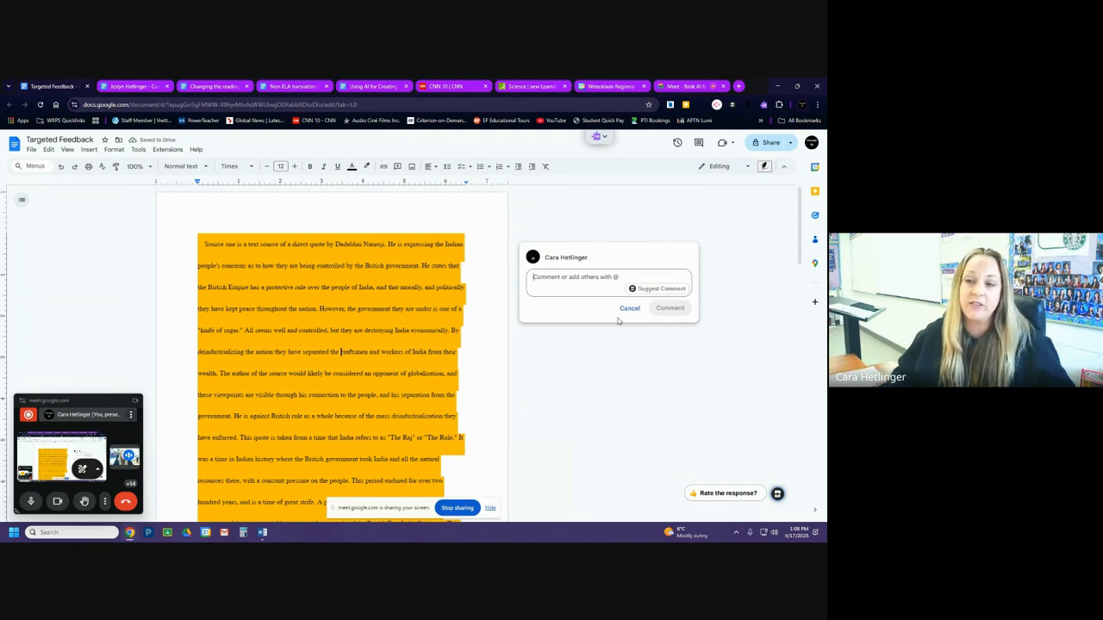
pyautogui.click(626, 309)
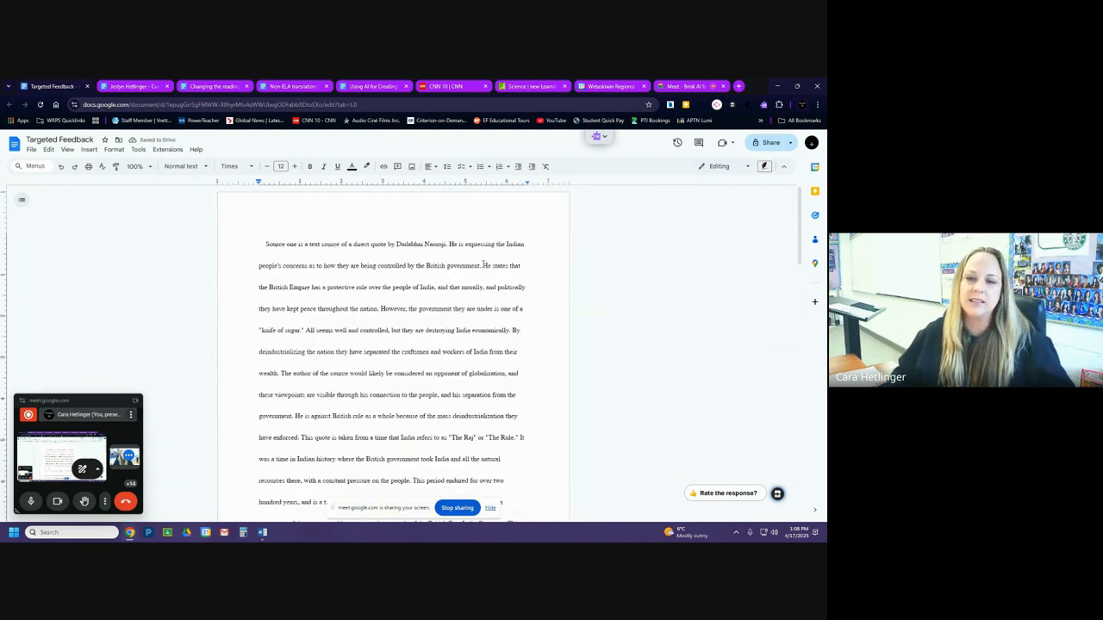
pyautogui.moveTo(482, 266); pyautogui.dragTo(381, 309)
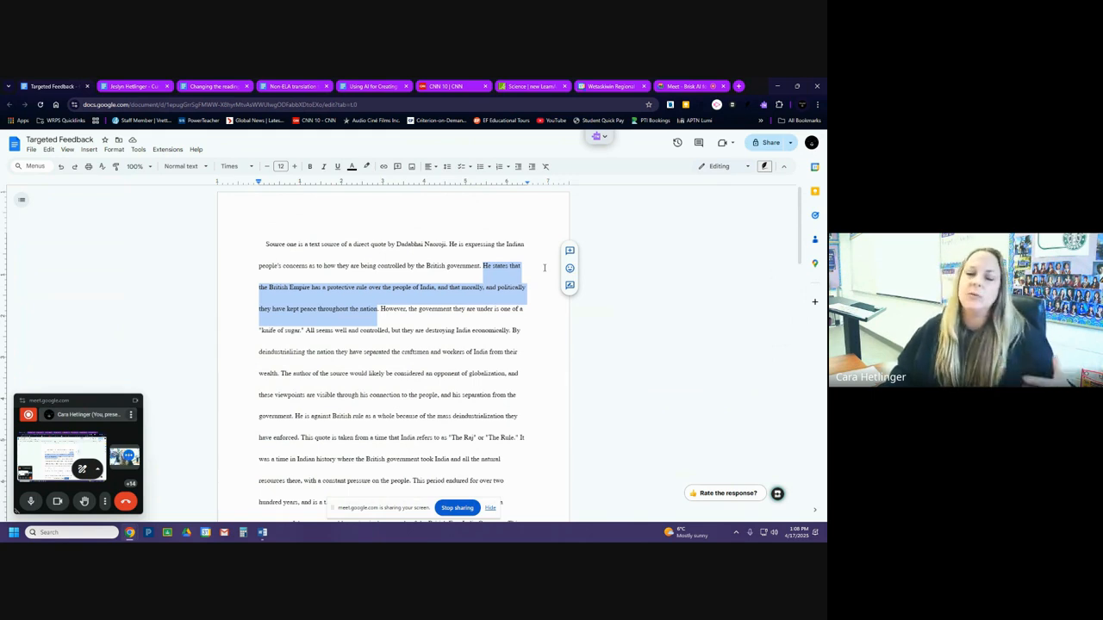
pyautogui.click(569, 250)
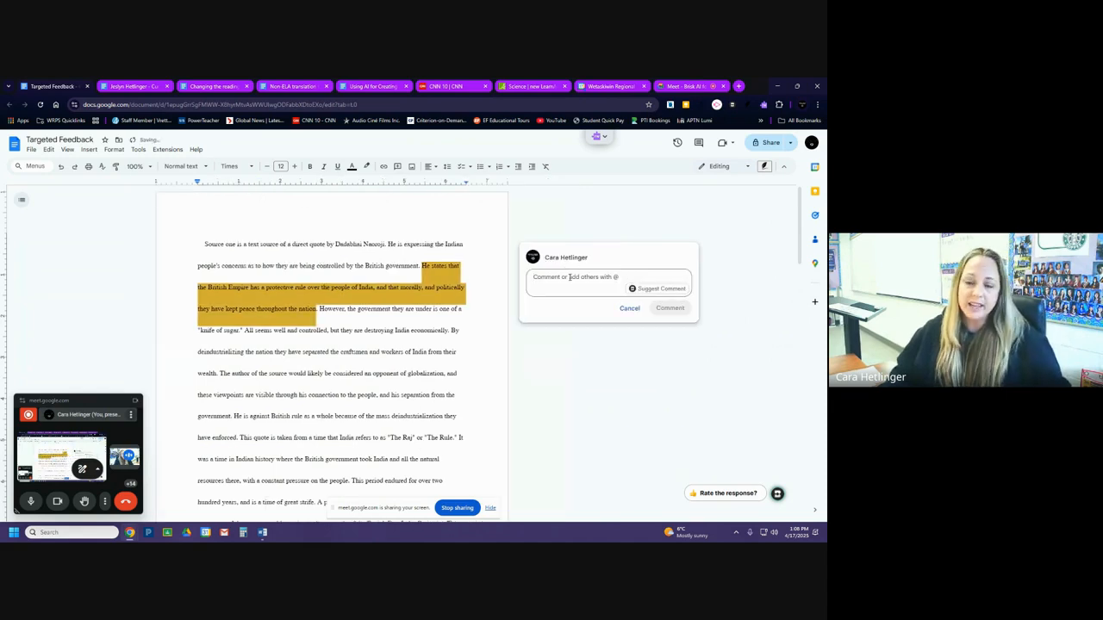
pyautogui.write('comment')
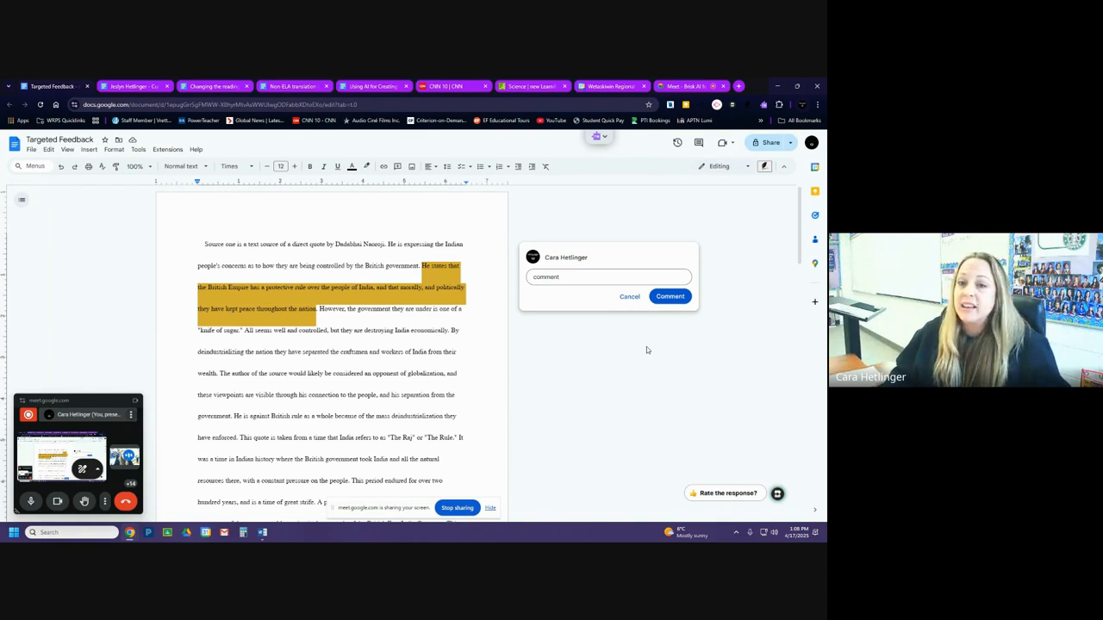
pyautogui.click(669, 296)
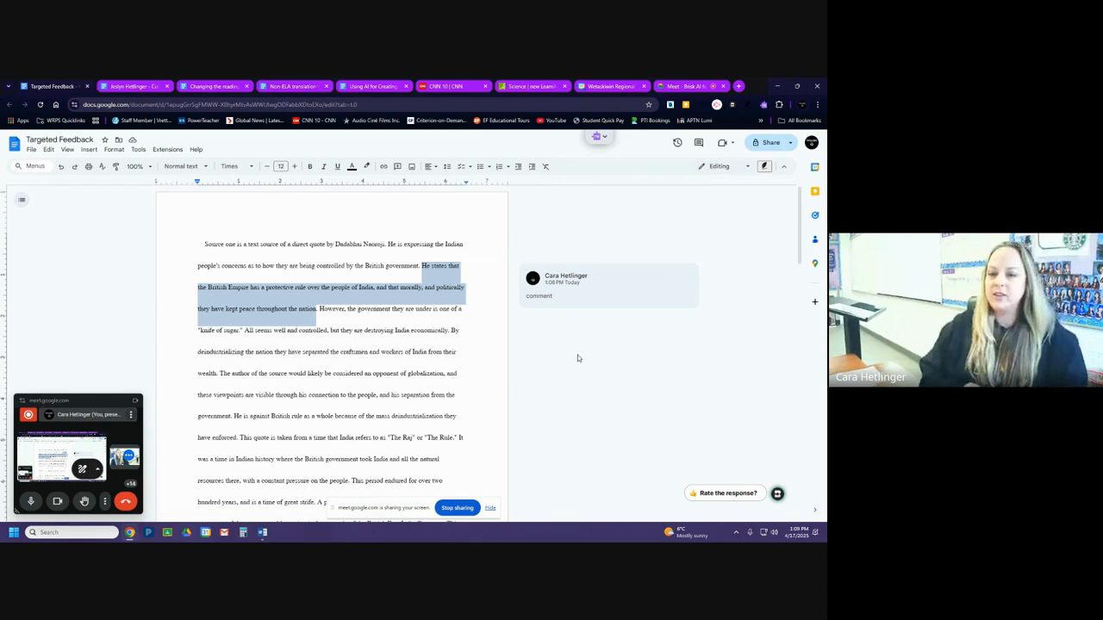
# Try to generate Brisk Targeted feedback on the selected sentence with the focus "provide feedback on grammar".
pyautogui.click(777, 495)
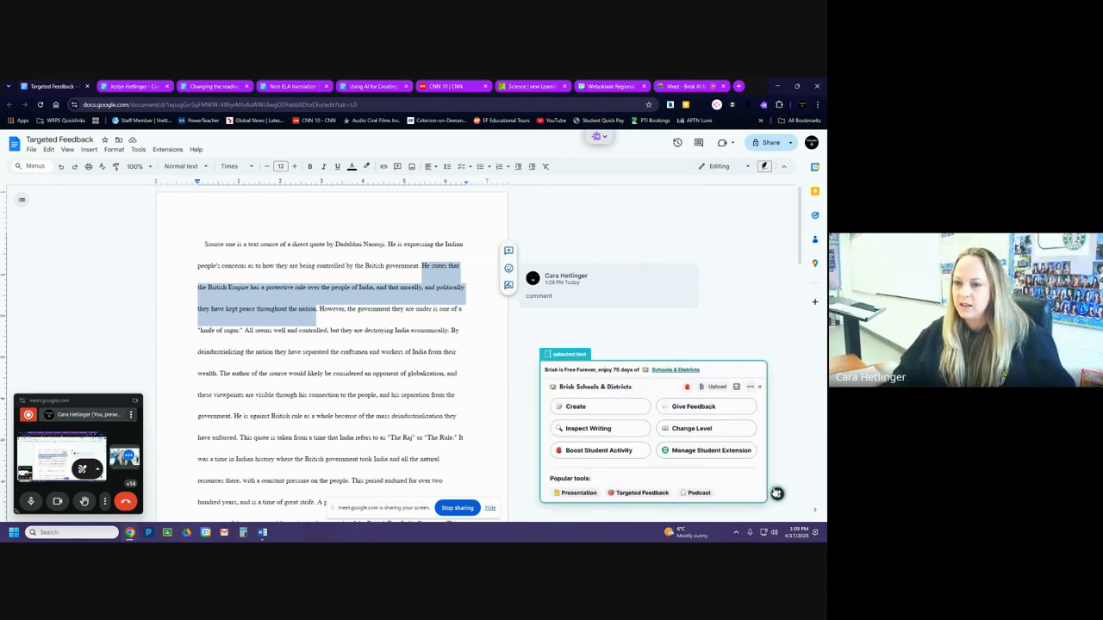
pyautogui.click(594, 408)
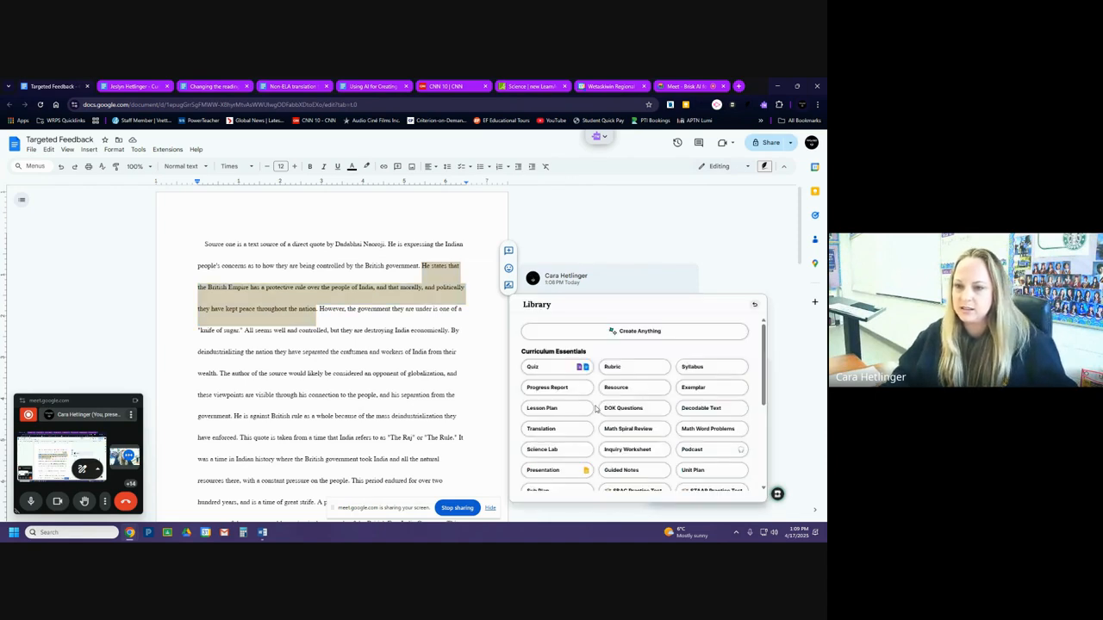
pyautogui.click(757, 307)
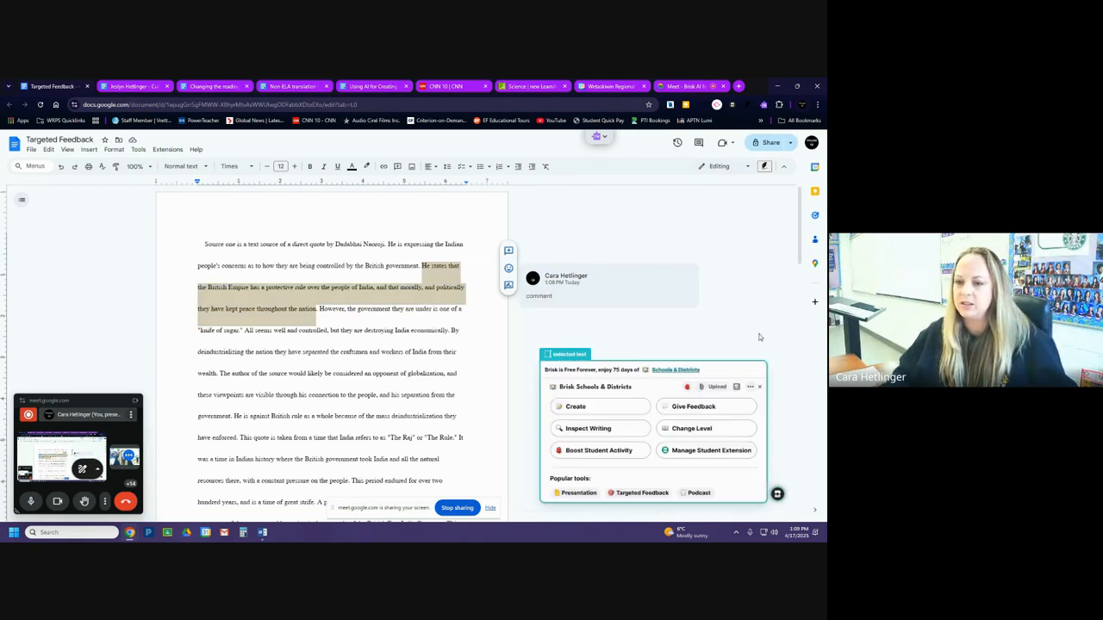
pyautogui.click(669, 412)
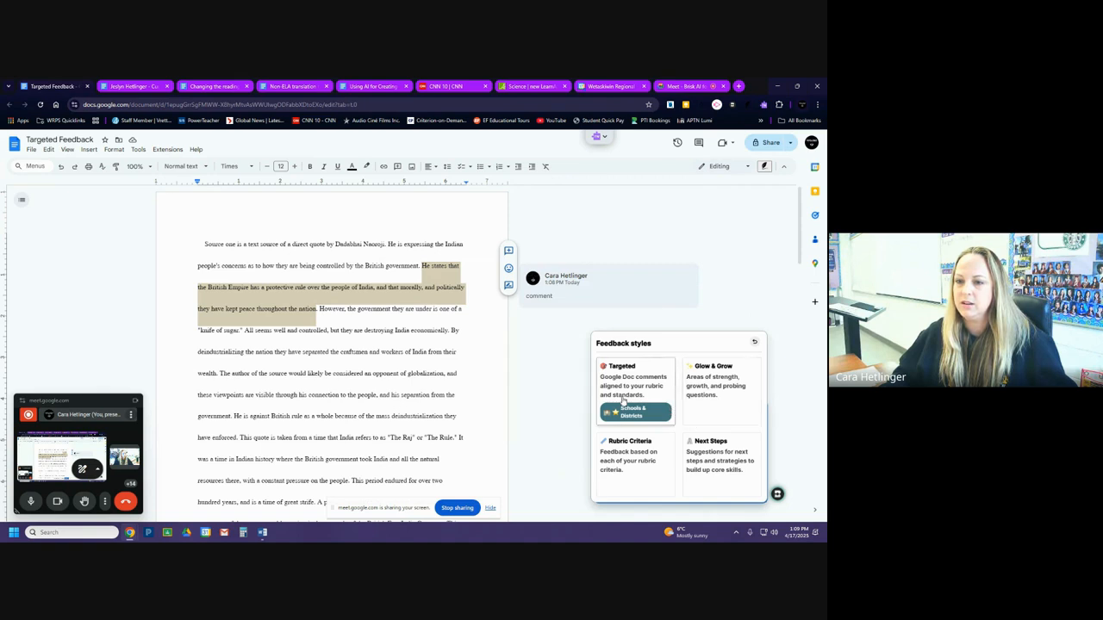
pyautogui.click(642, 380)
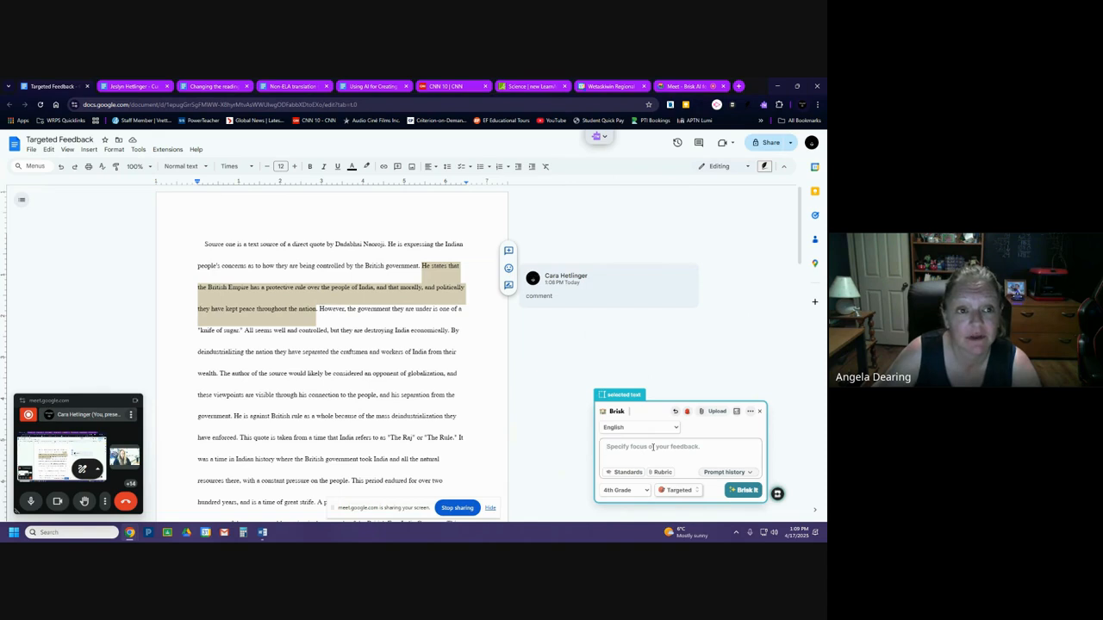
pyautogui.write('provide')
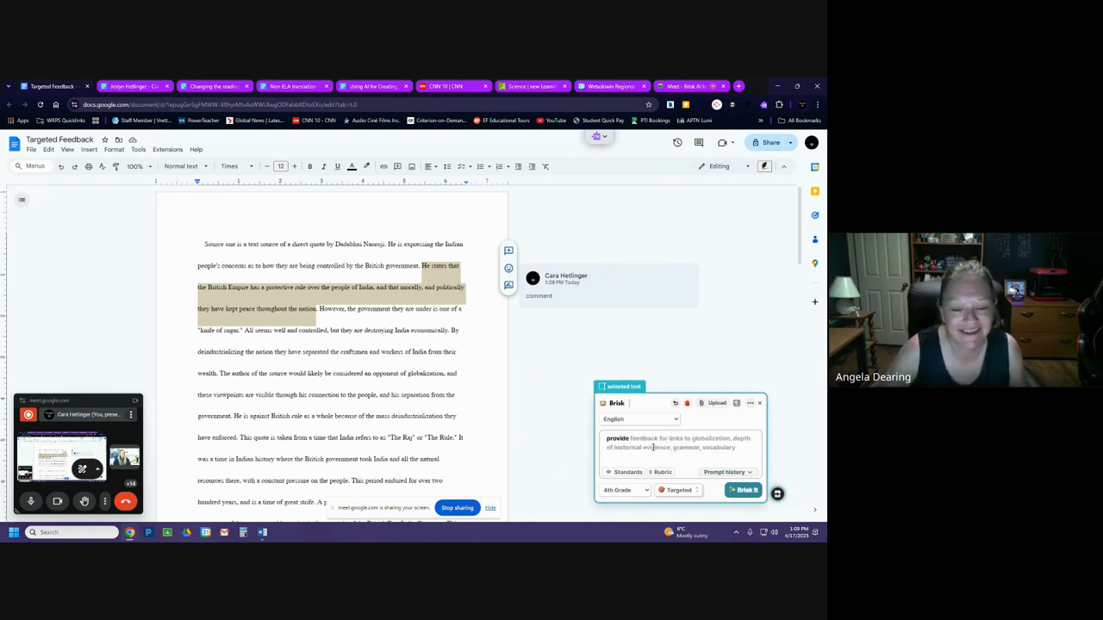
pyautogui.write(' feedback on grammar')
pyautogui.press('Return')
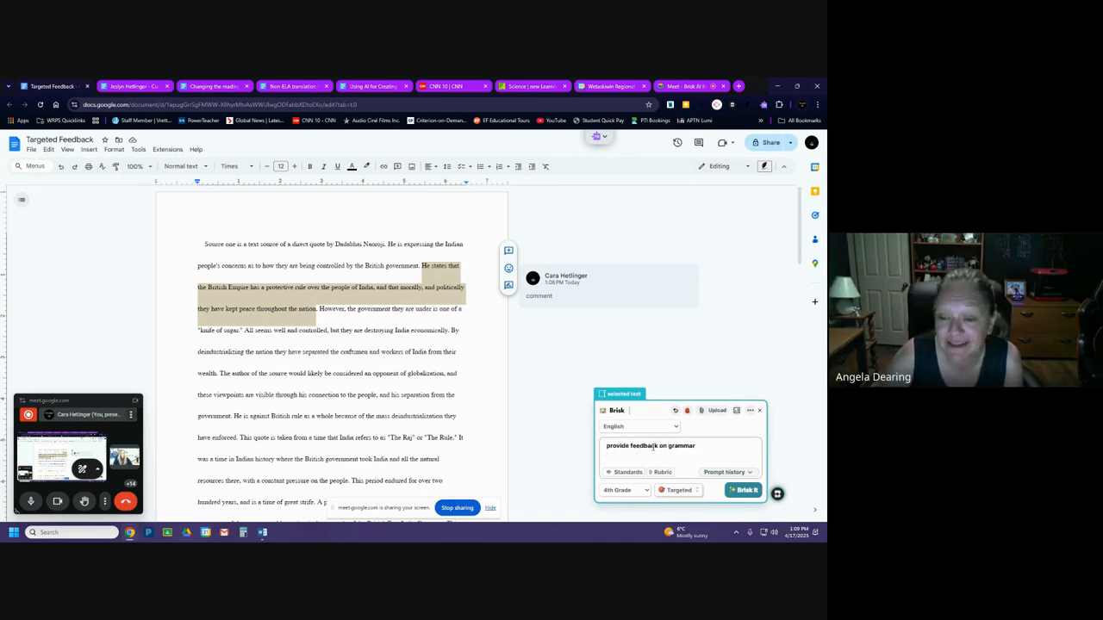
pyautogui.click(745, 490)
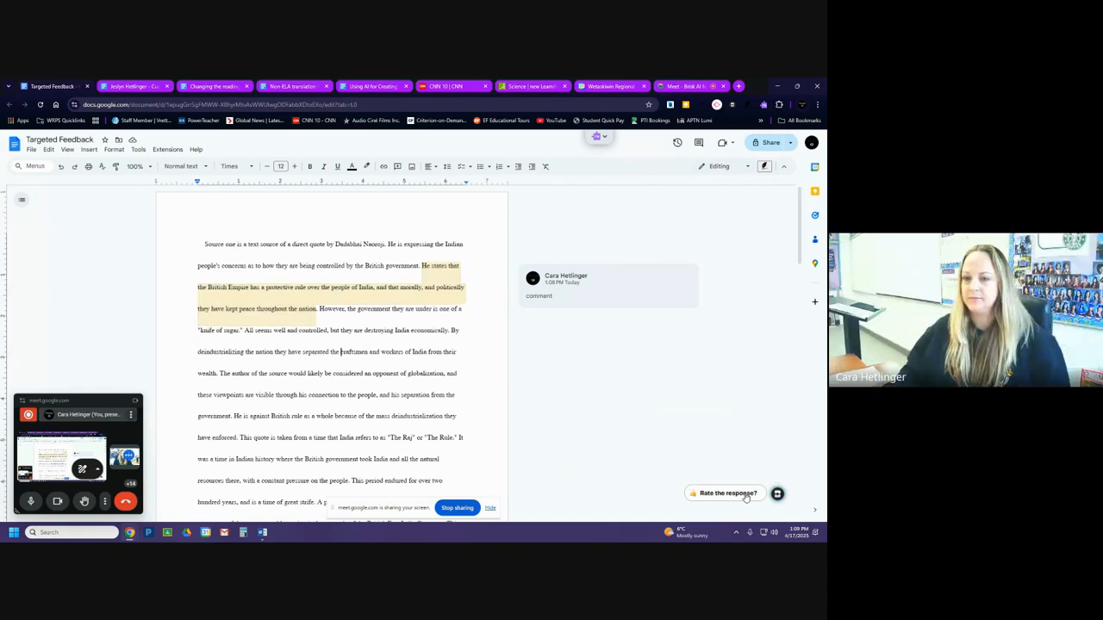
pyautogui.click(570, 389)
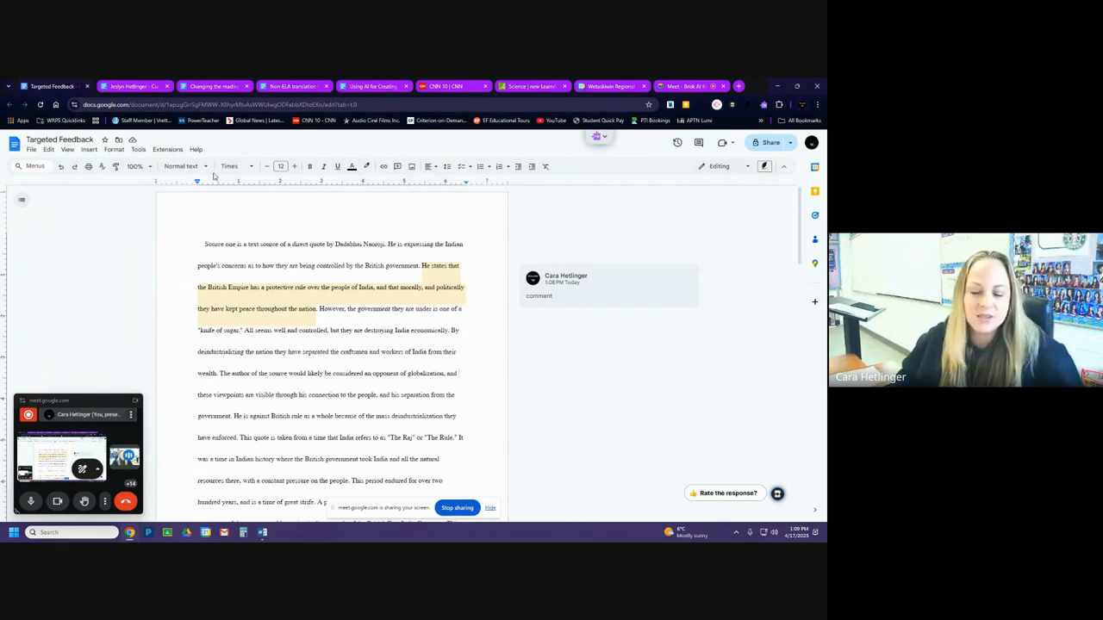
# Play back the writing history of the student's Current Event Submission document with Inspect Writing, and return to Brisk's main options when finished.
pyautogui.click(123, 87)
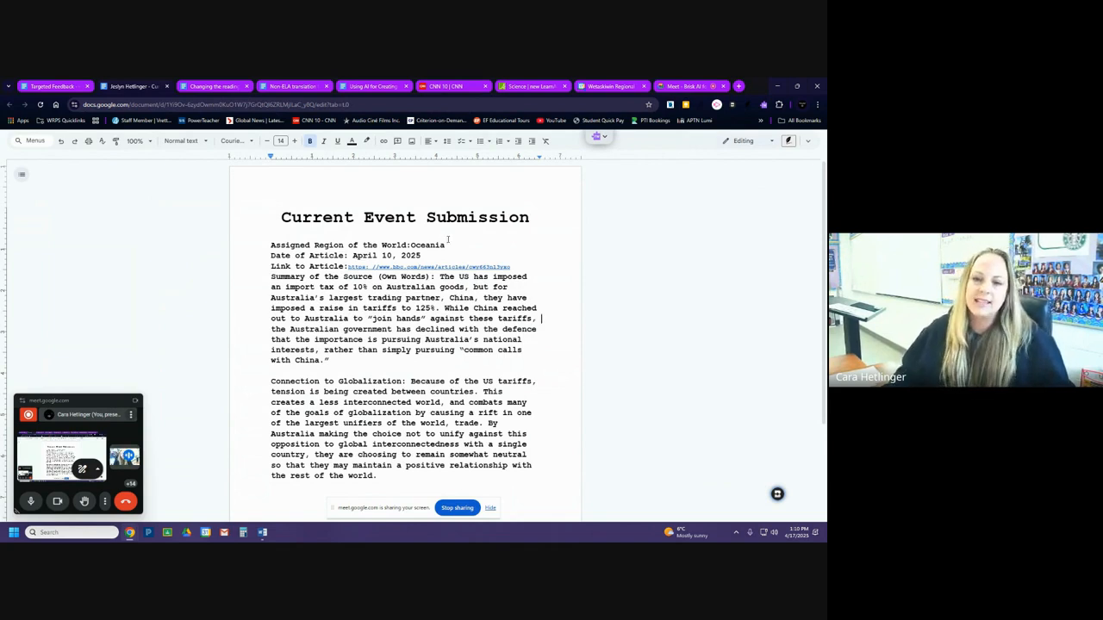
pyautogui.click(777, 493)
pyautogui.click(619, 426)
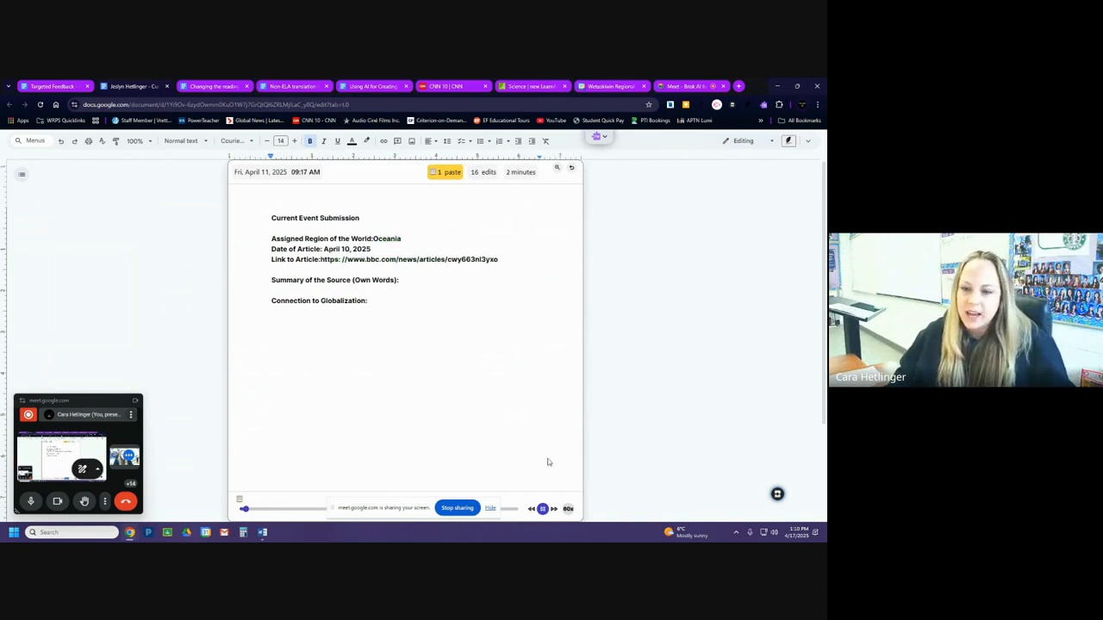
pyautogui.click(491, 509)
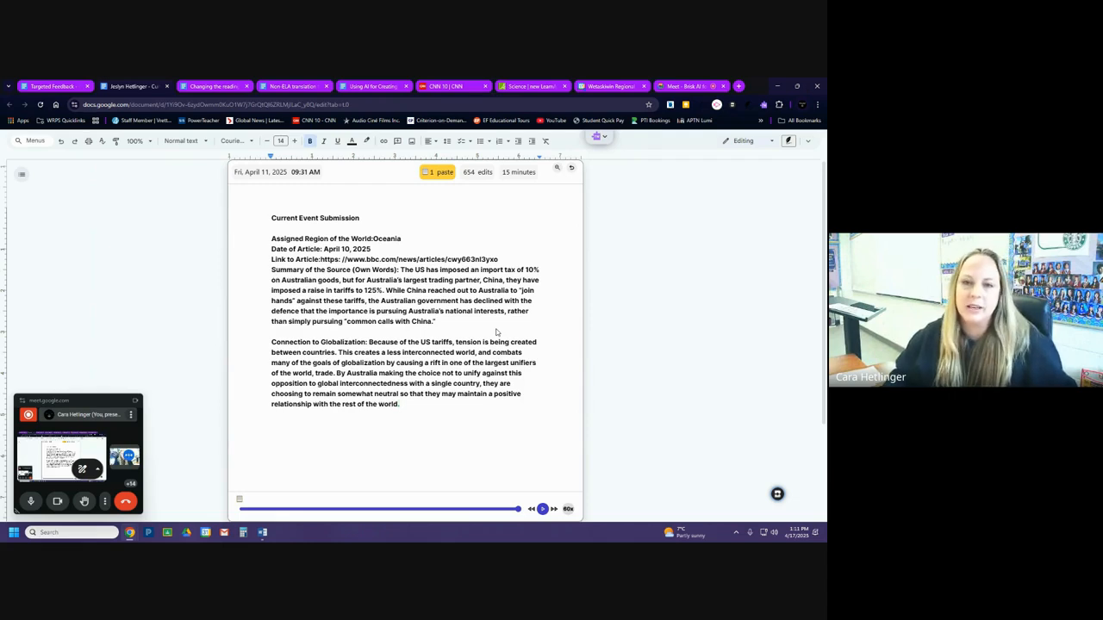
pyautogui.click(570, 168)
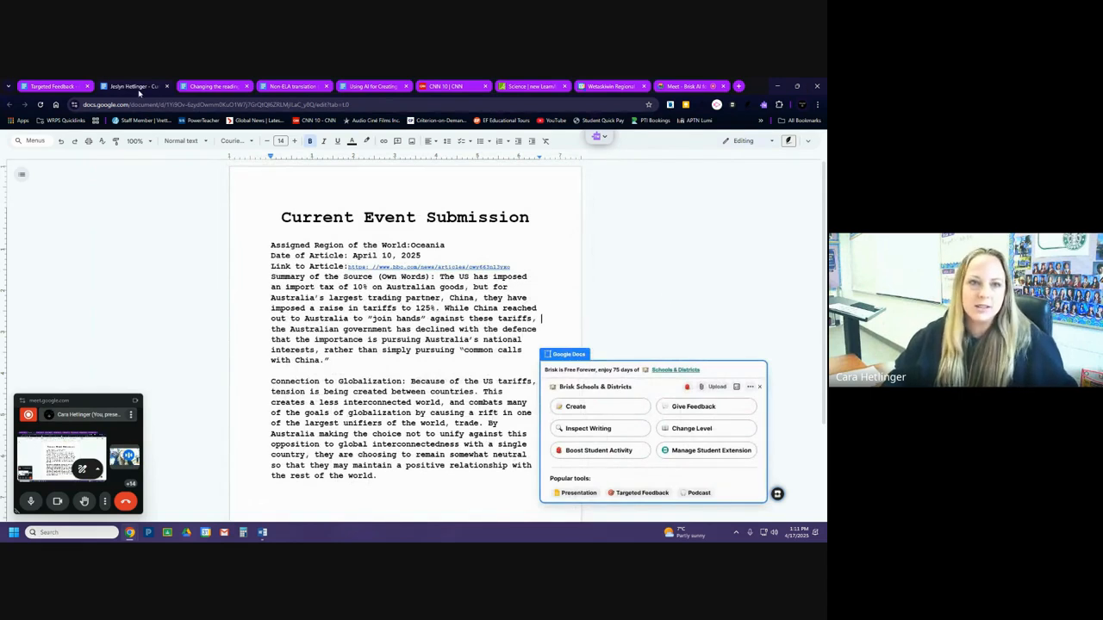
# Open Brisk's Change Level tool for the document "Changing the reading level of texts and assessments".
pyautogui.click(205, 87)
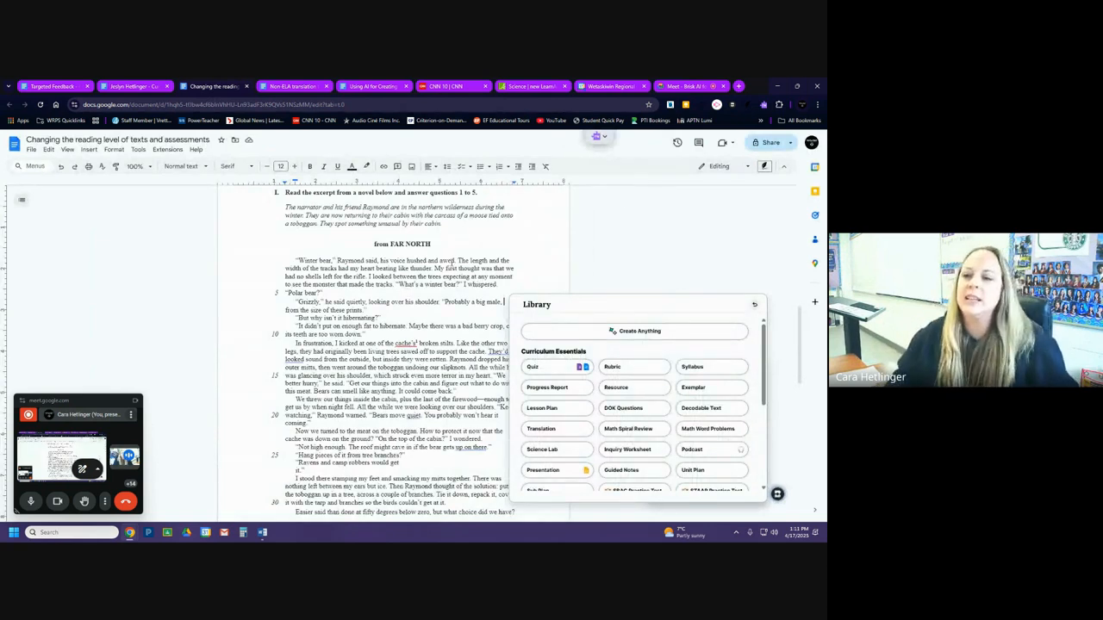
pyautogui.click(754, 305)
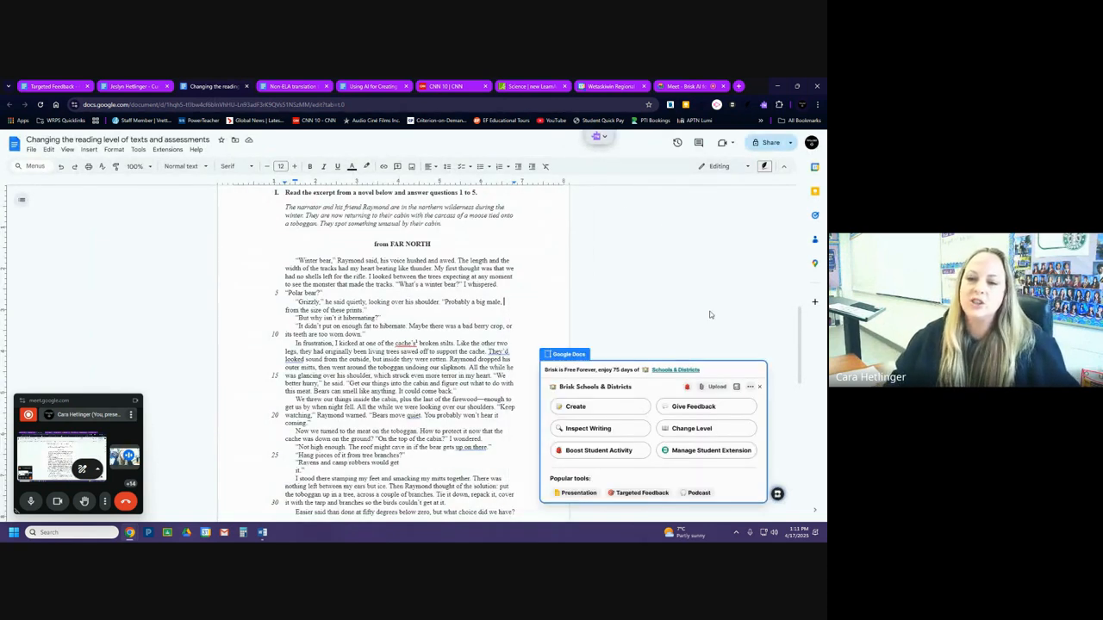
pyautogui.scroll(5, 417, 339)
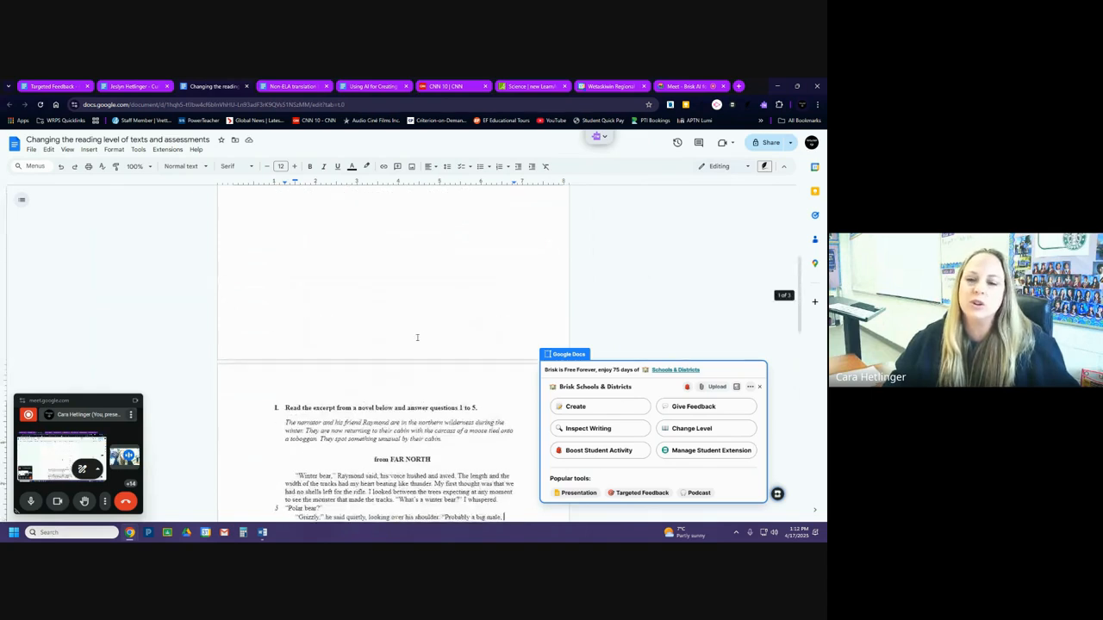
pyautogui.scroll(-3, 417, 339)
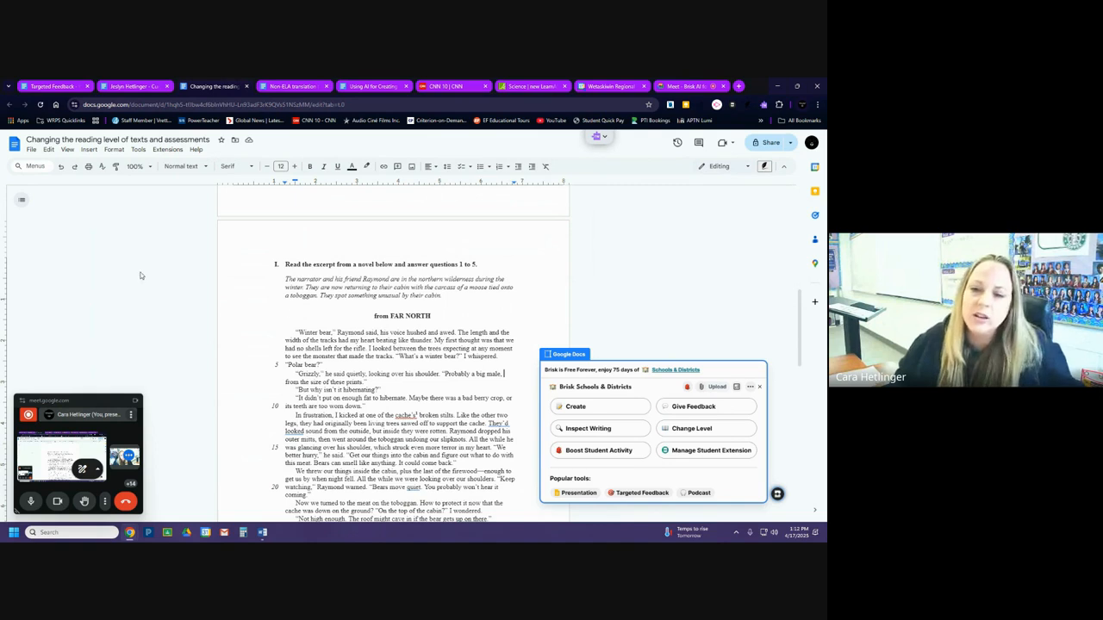
pyautogui.click(712, 434)
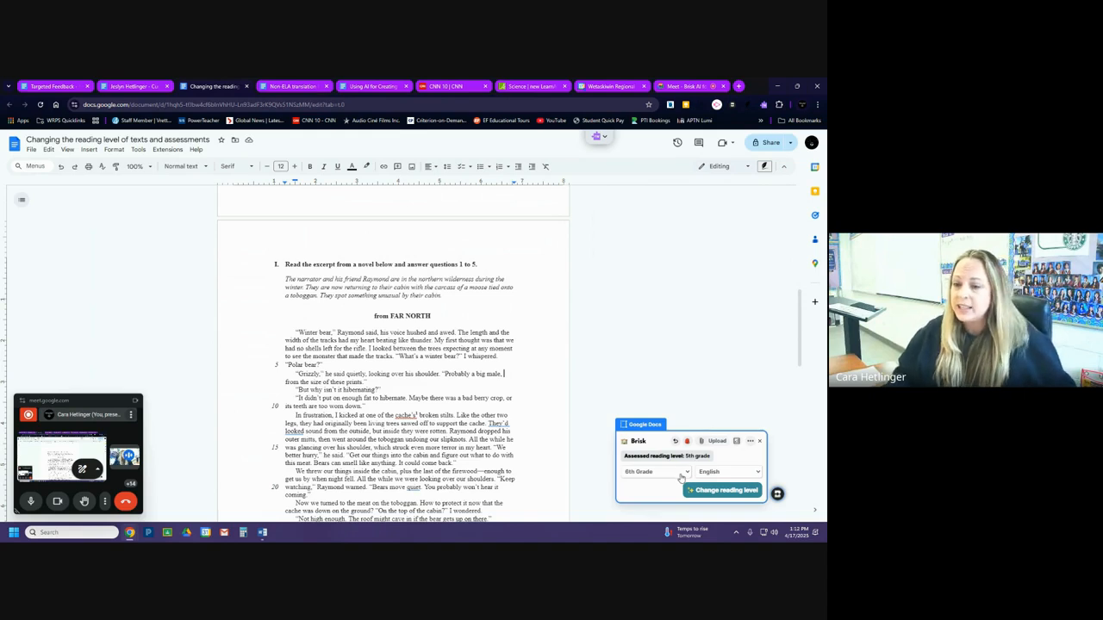
# Generate a 2nd Grade version of the FAR NORTH excerpt and its questions in English with Brisk.
pyautogui.scroll(-5, 461, 390)
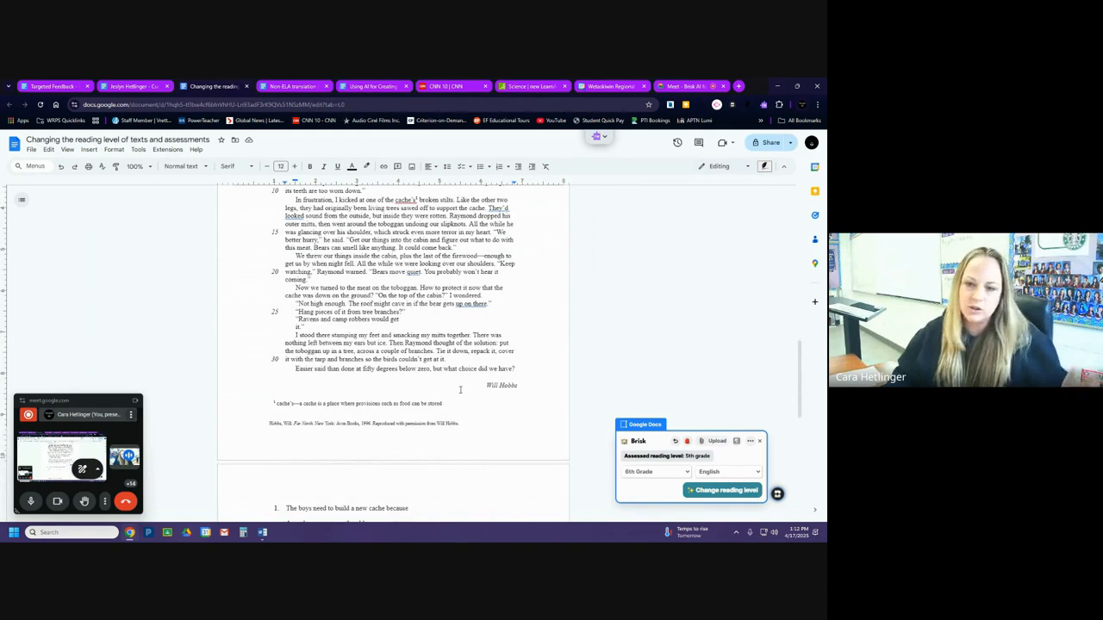
pyautogui.scroll(-6, 465, 389)
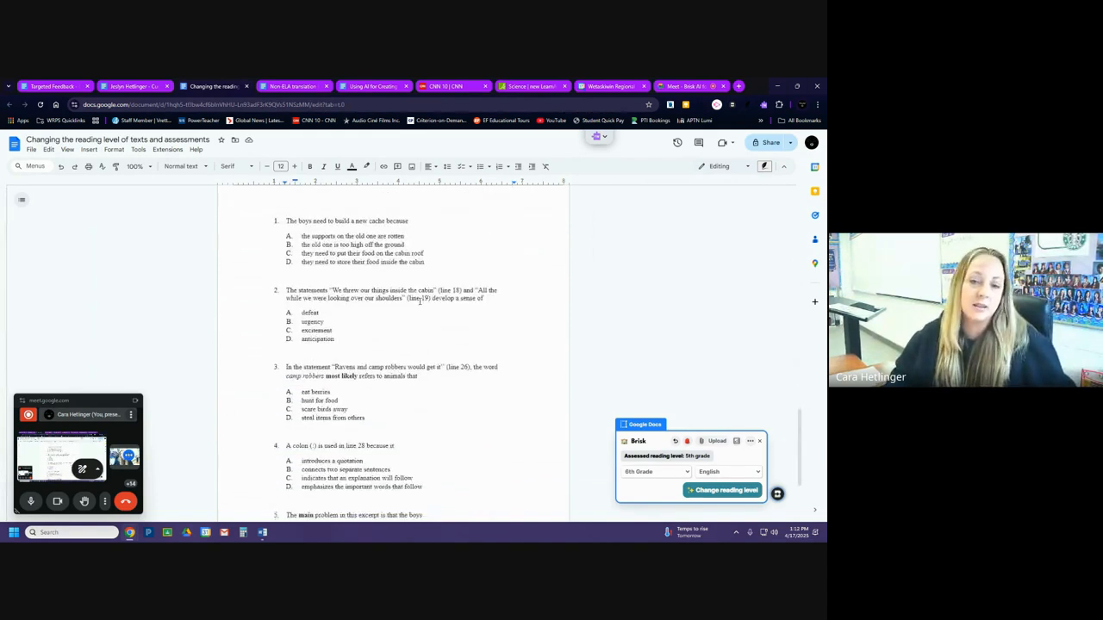
pyautogui.scroll(-3, 419, 301)
pyautogui.scroll(9, 398, 326)
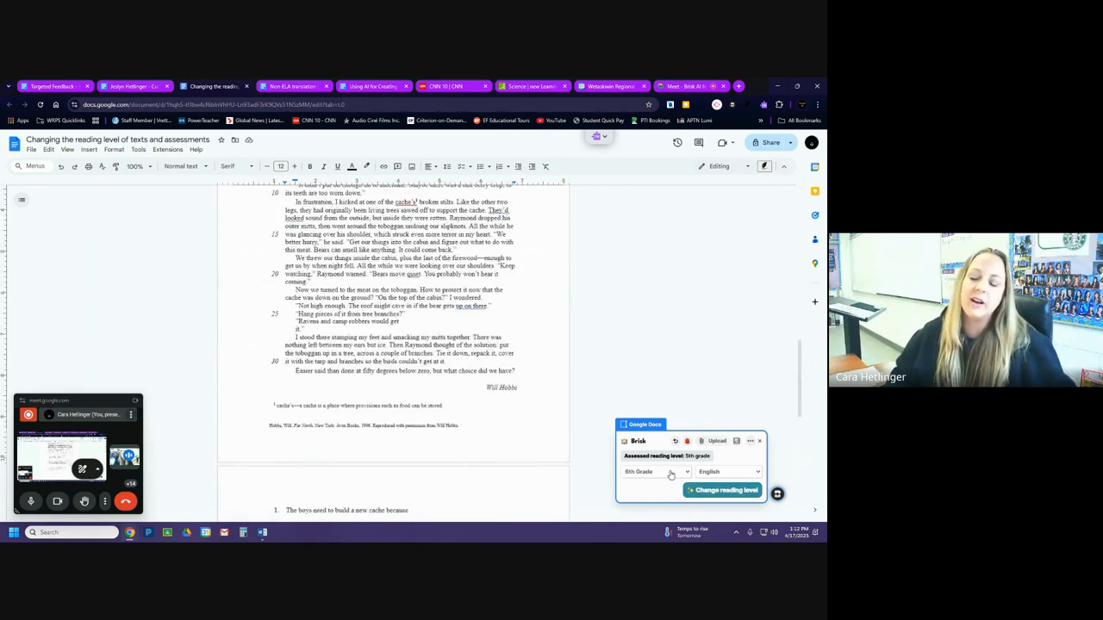
pyautogui.click(670, 472)
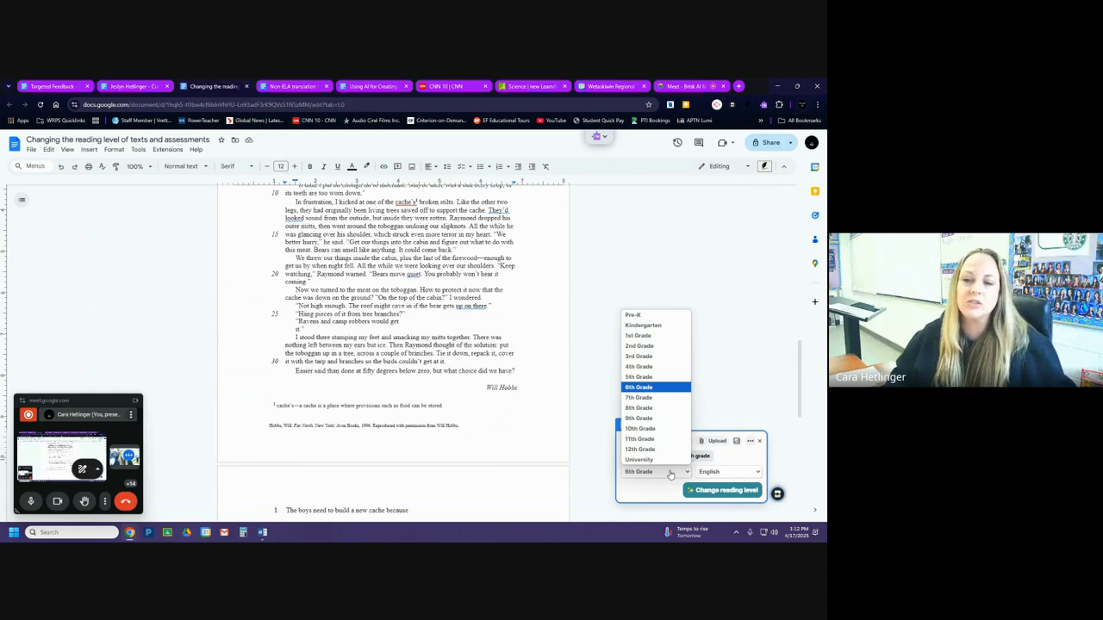
pyautogui.click(638, 347)
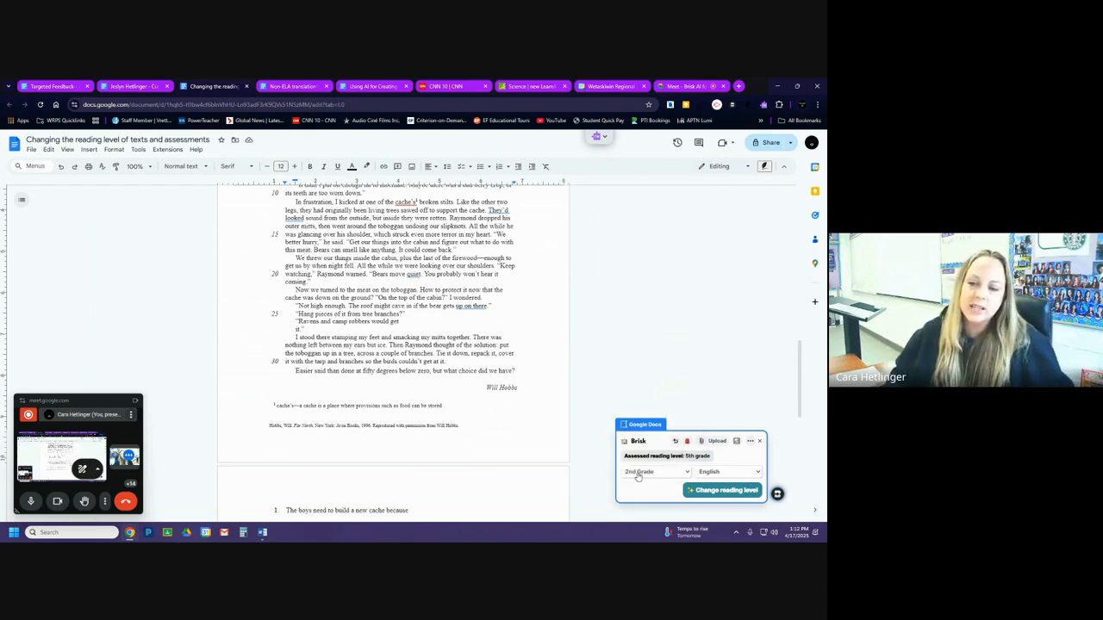
pyautogui.click(714, 493)
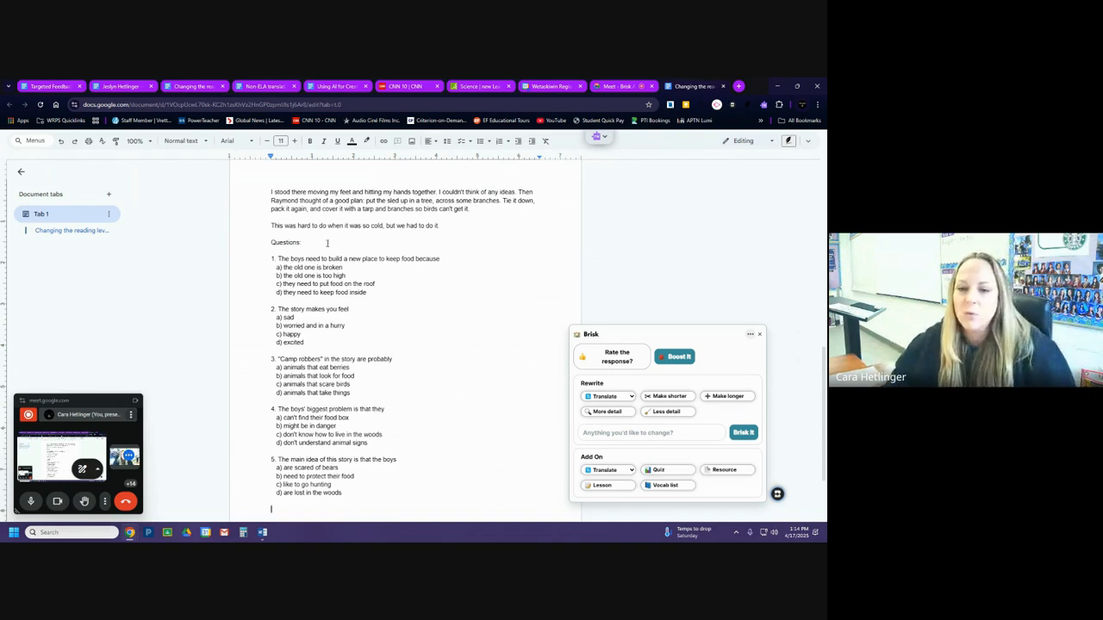
# Have Brisk rewrite the 2nd Grade document with the request "add an answer key", close Brisk and return to the document's beginning.
pyautogui.scroll(-2, 415, 434)
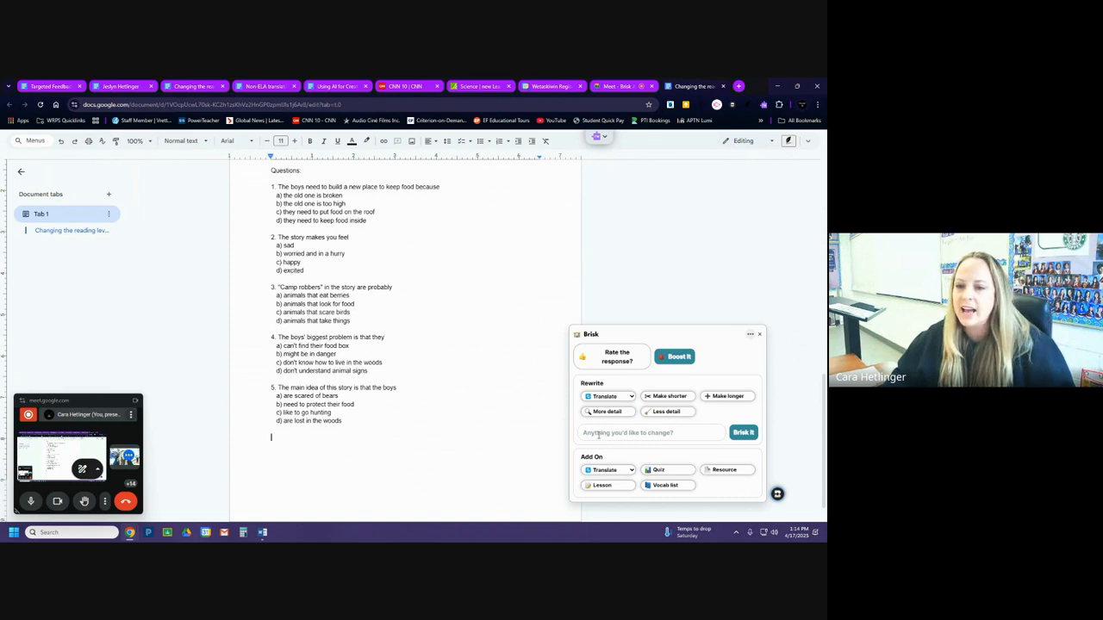
pyautogui.click(629, 433)
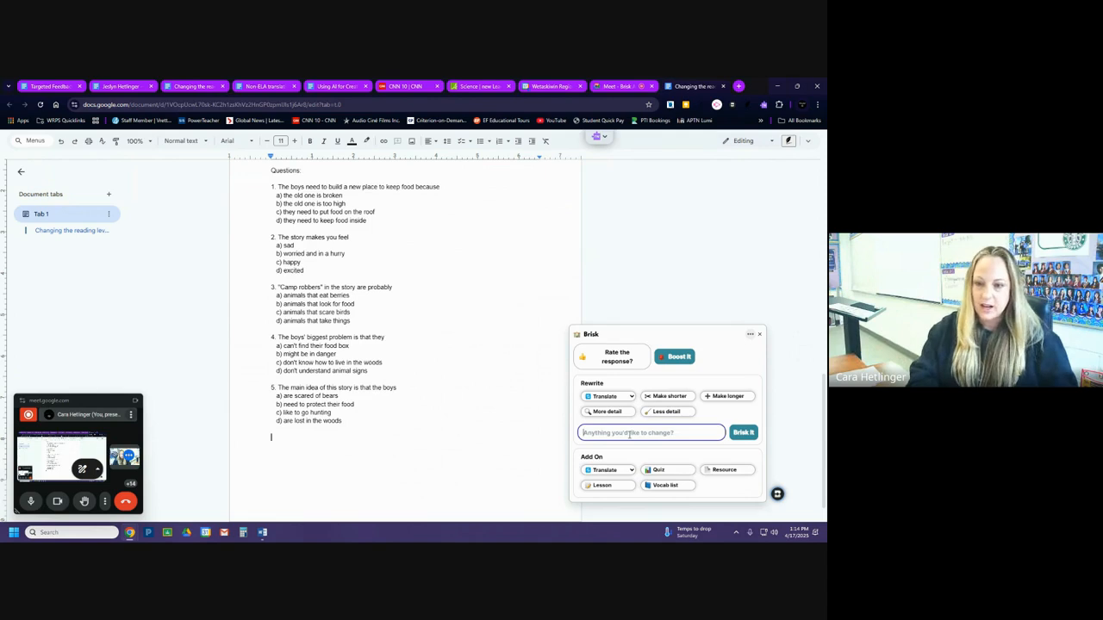
pyautogui.write('add an')
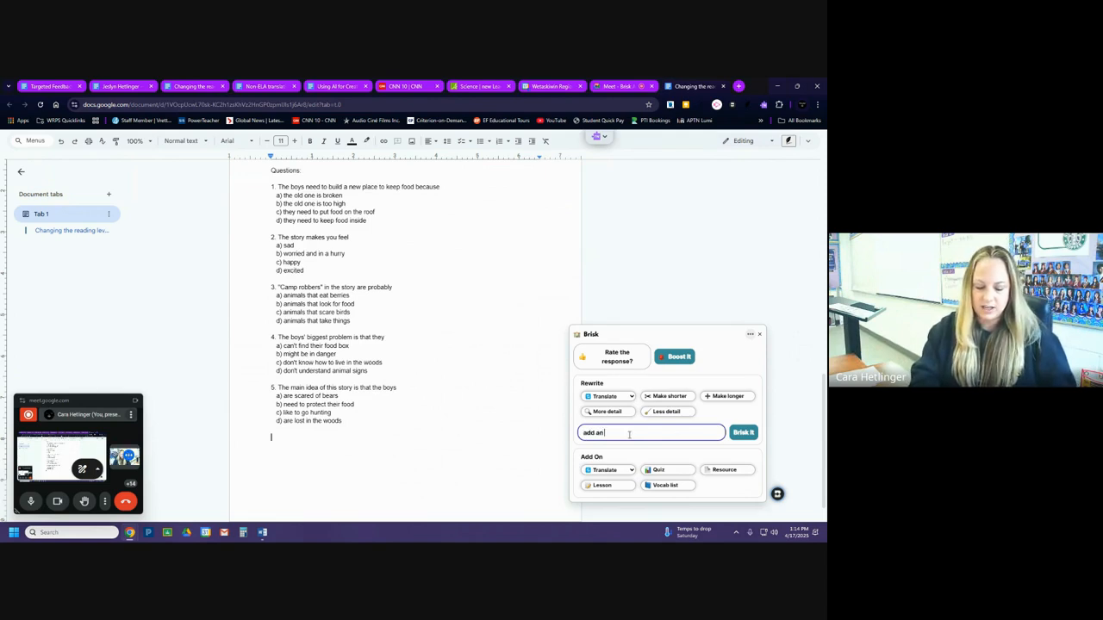
pyautogui.write(' answer key')
pyautogui.press('BackSpace')
pyautogui.press('BackSpace')
pyautogui.press('BackSpace')
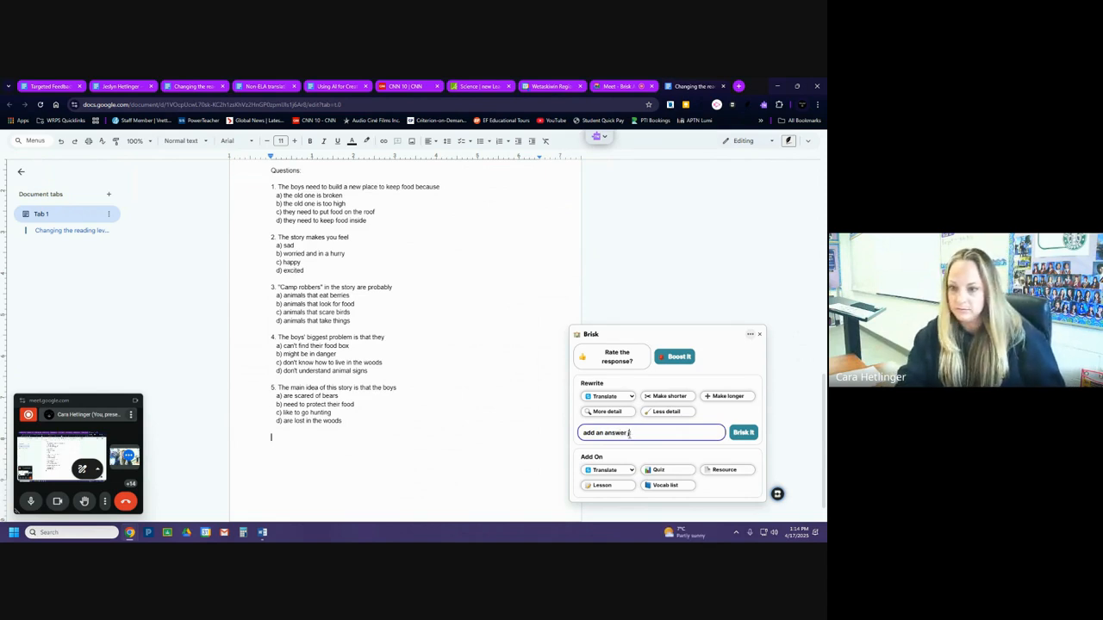
pyautogui.write('key')
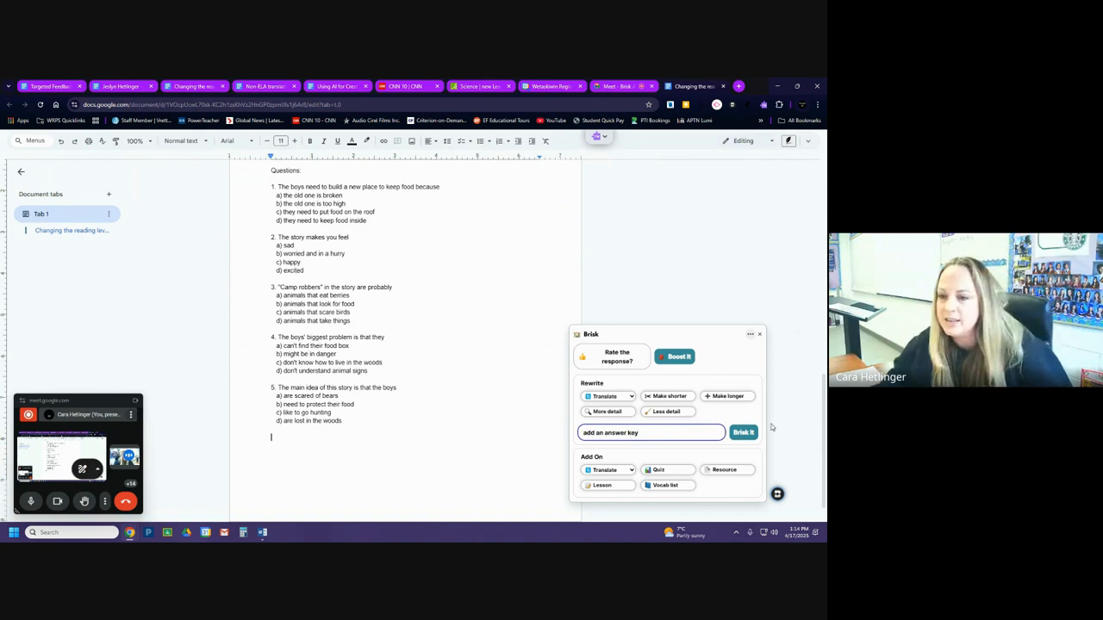
pyautogui.click(743, 432)
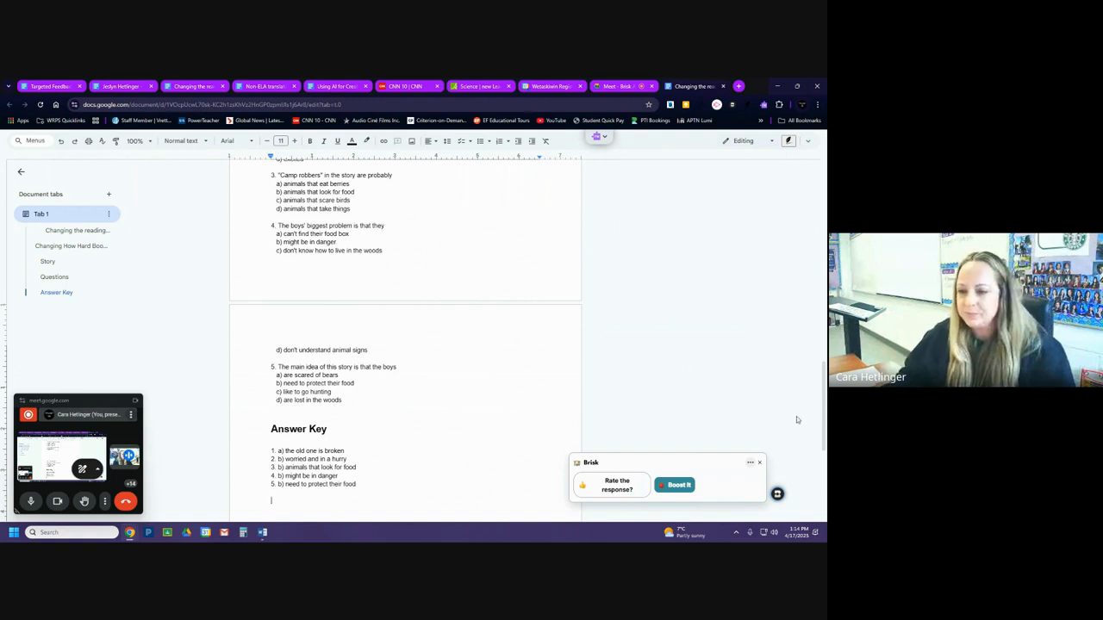
pyautogui.click(760, 462)
pyautogui.scroll(10, 411, 410)
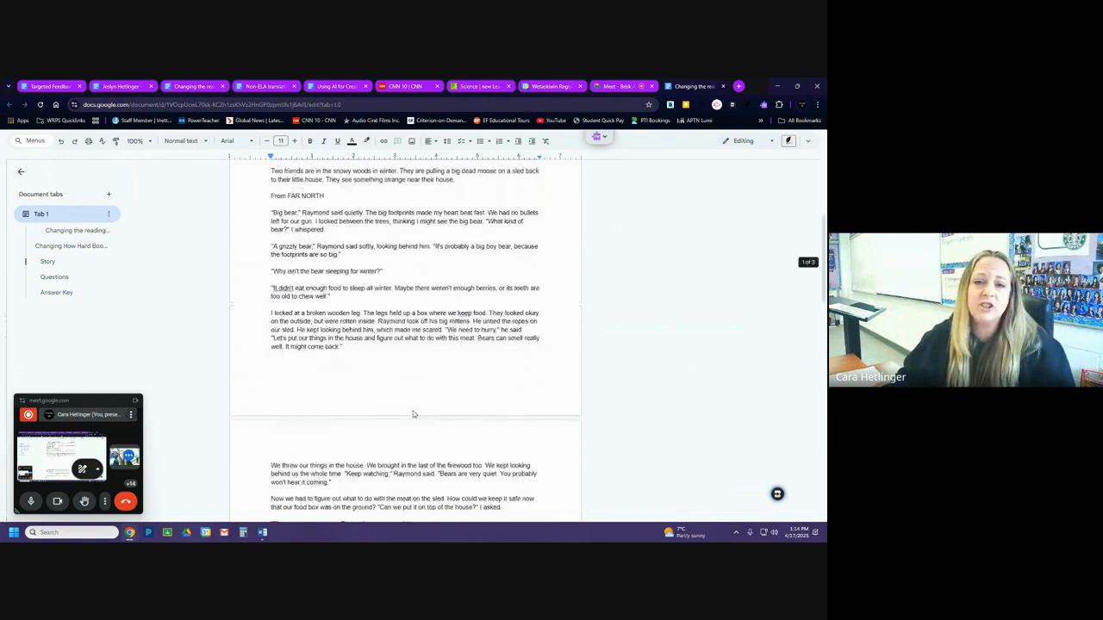
pyautogui.scroll(3, 412, 415)
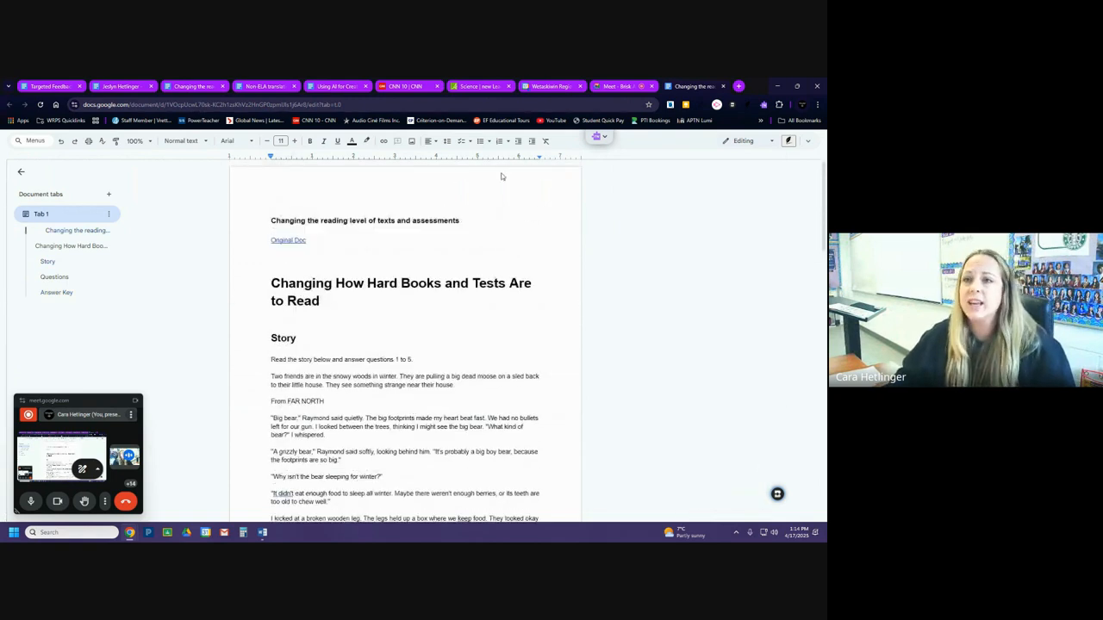
# Return to the original reading level document and view the grade levels Brisk offers, leaving the selection unchanged.
pyautogui.click(187, 87)
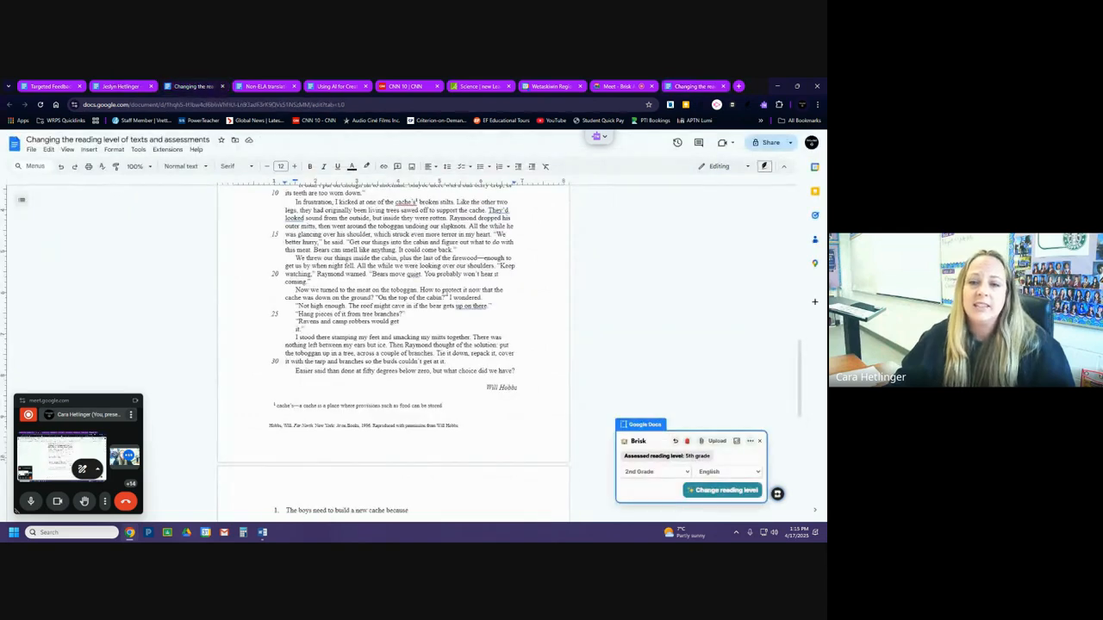
pyautogui.scroll(5, 438, 293)
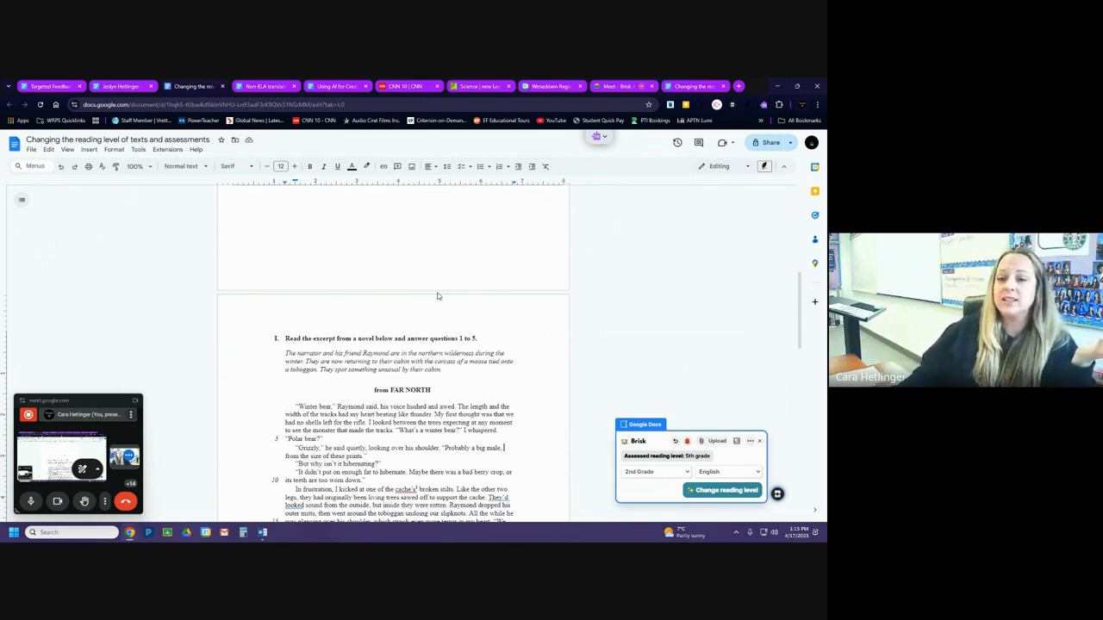
pyautogui.click(650, 472)
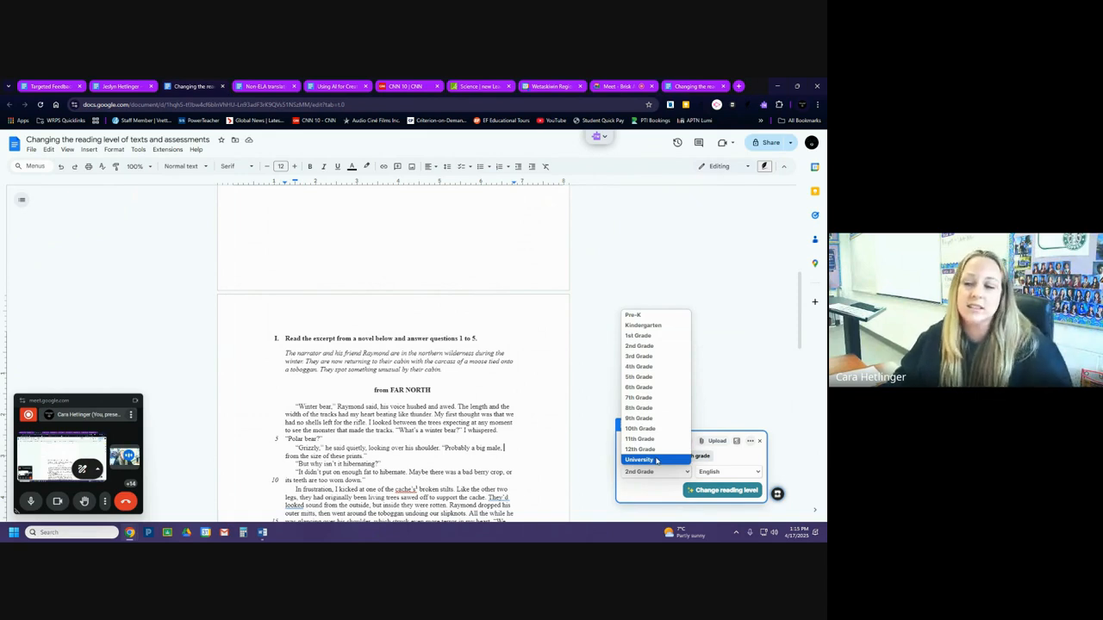
pyautogui.click(740, 396)
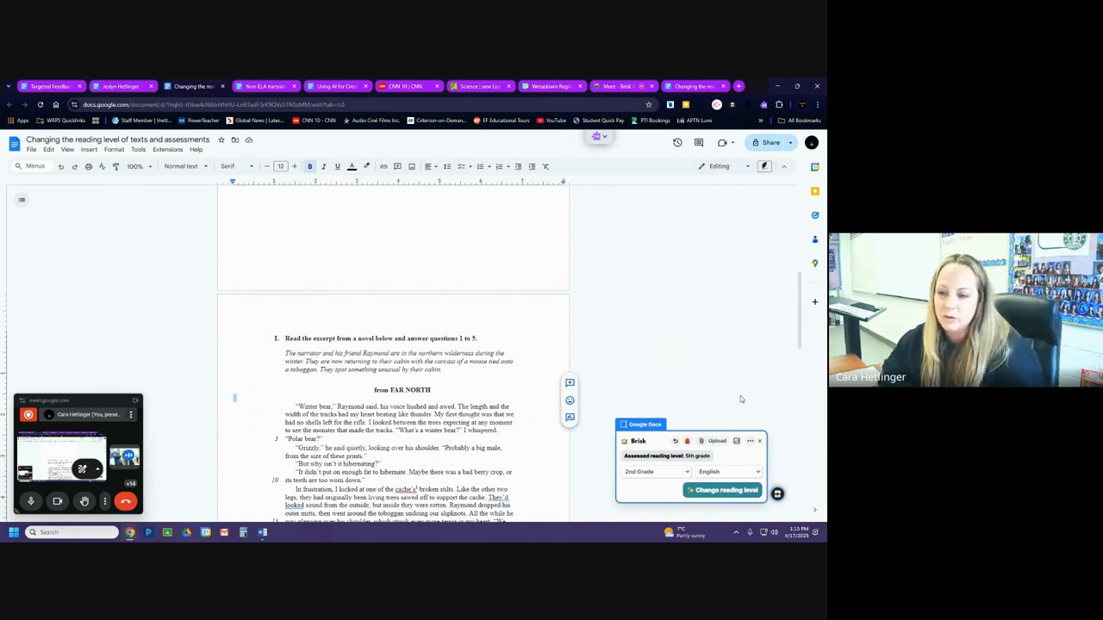
# View Brisk's Feedback Insights and its upload source options, and close Brisk.
pyautogui.click(738, 444)
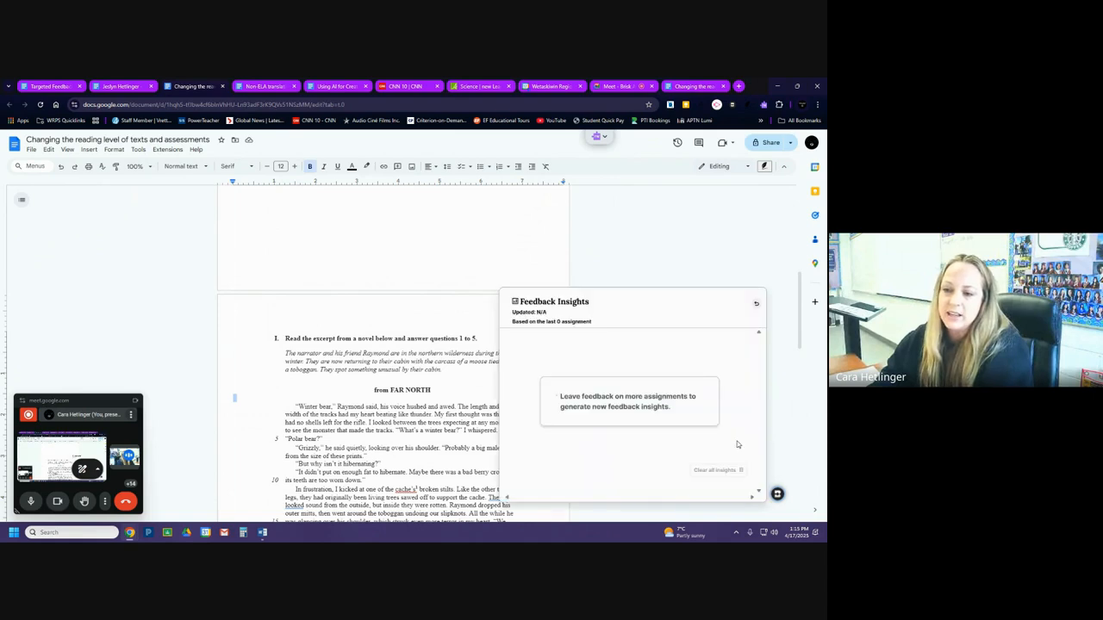
pyautogui.click(759, 307)
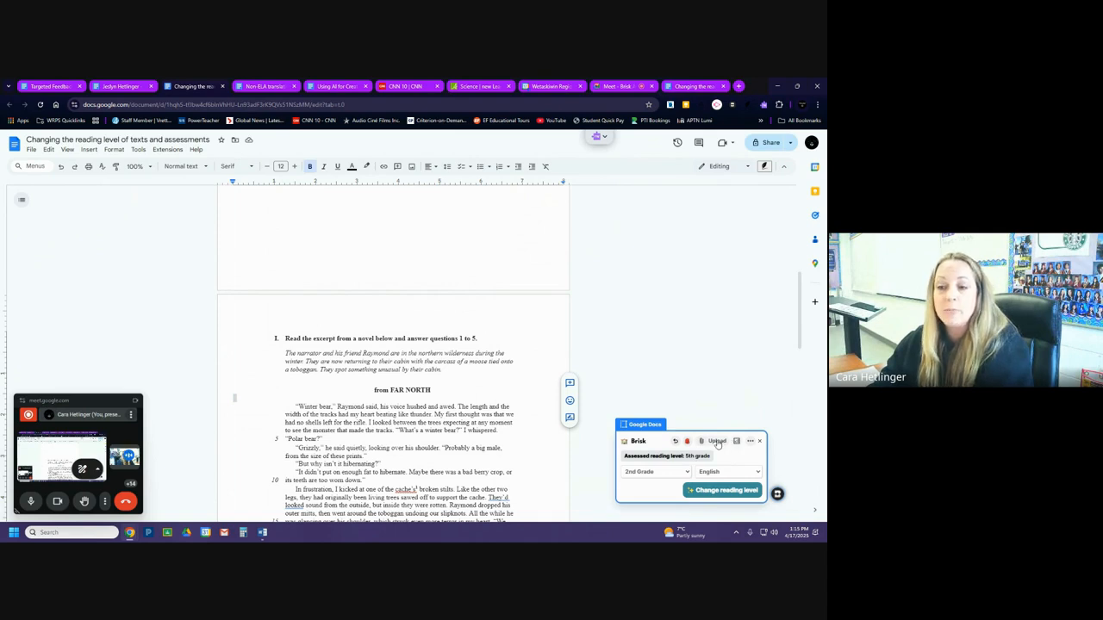
pyautogui.click(717, 442)
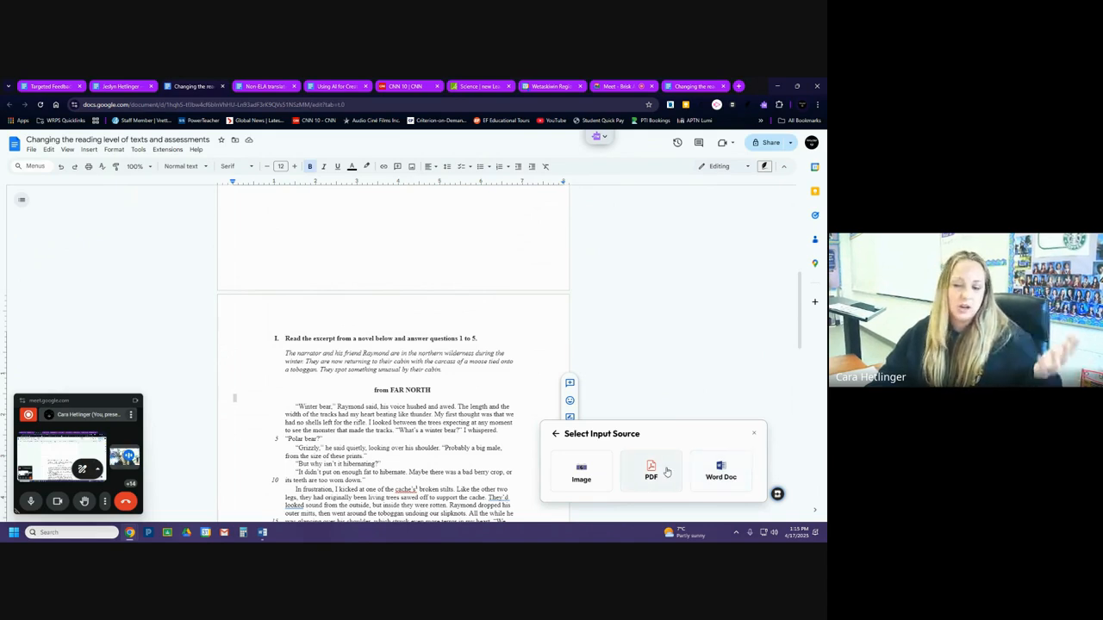
pyautogui.click(754, 433)
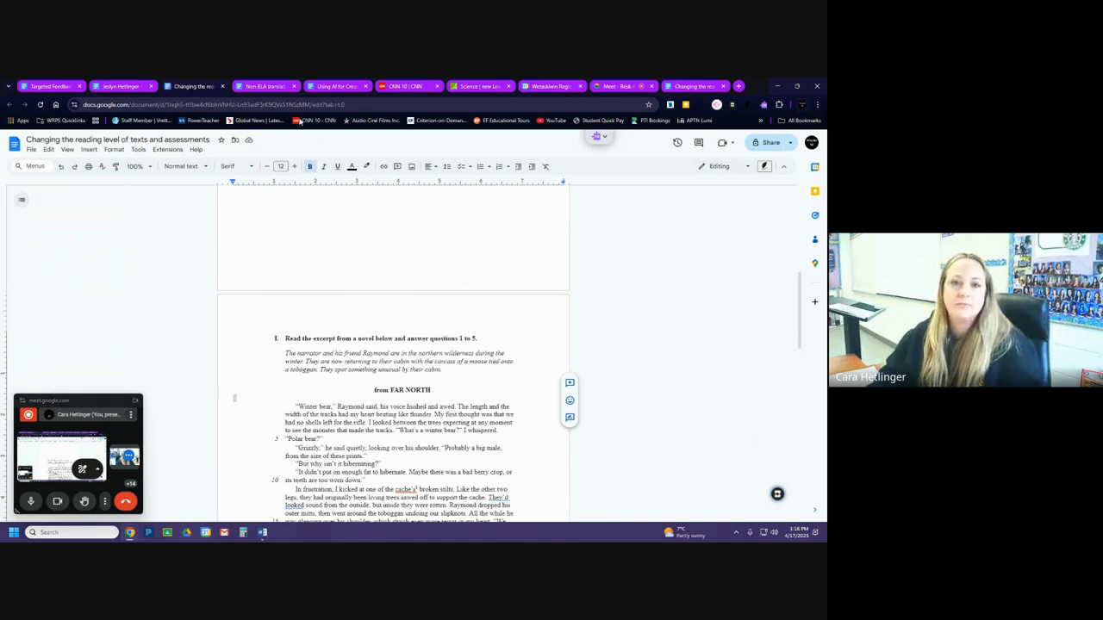
# Open the "Non-ELA translation tool" document and look over question 1 and its translated version.
pyautogui.click(269, 87)
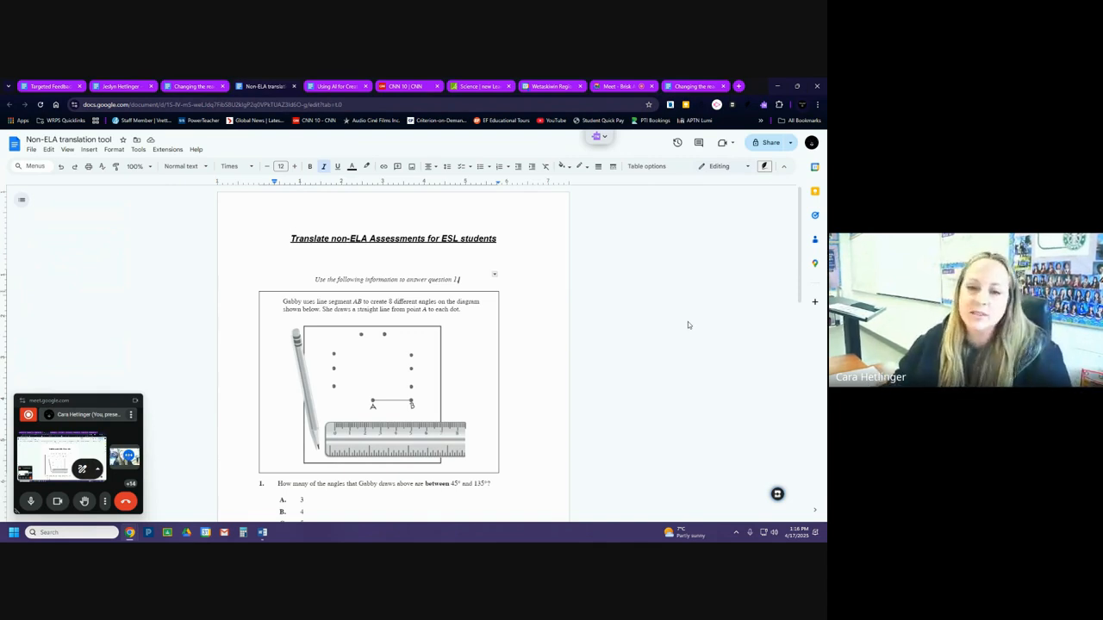
pyautogui.scroll(-2, 450, 383)
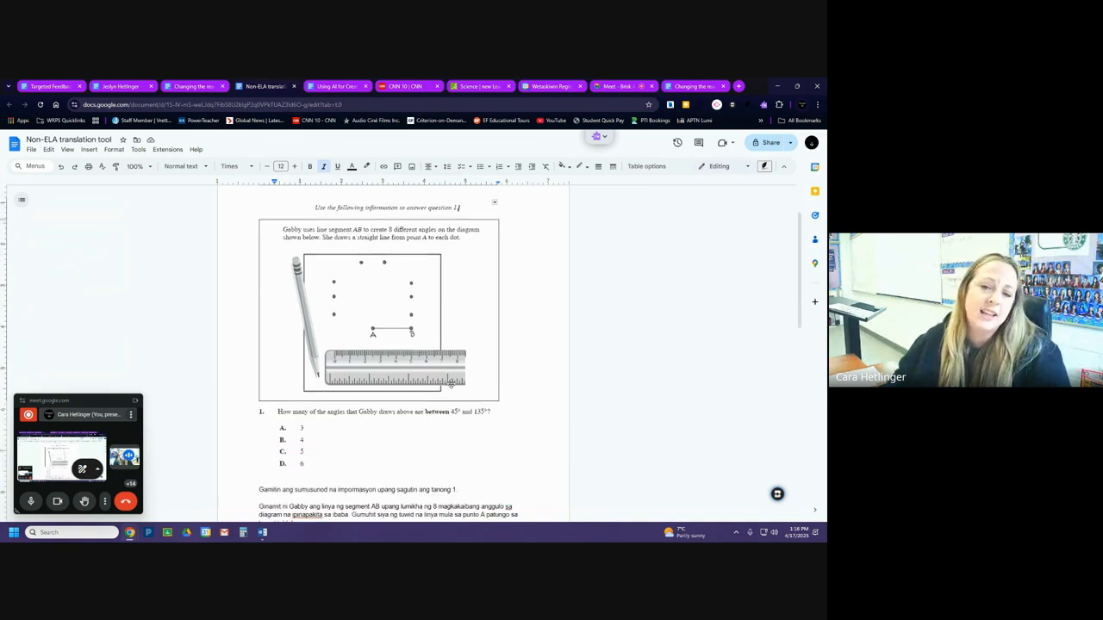
pyautogui.scroll(1, 451, 383)
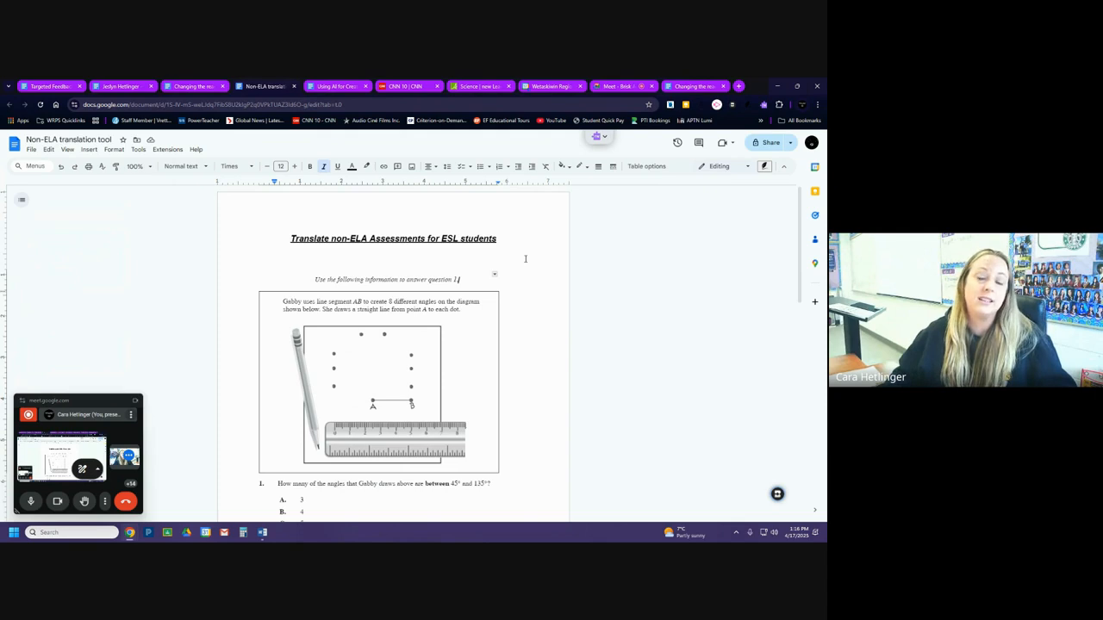
pyautogui.scroll(-3, 522, 259)
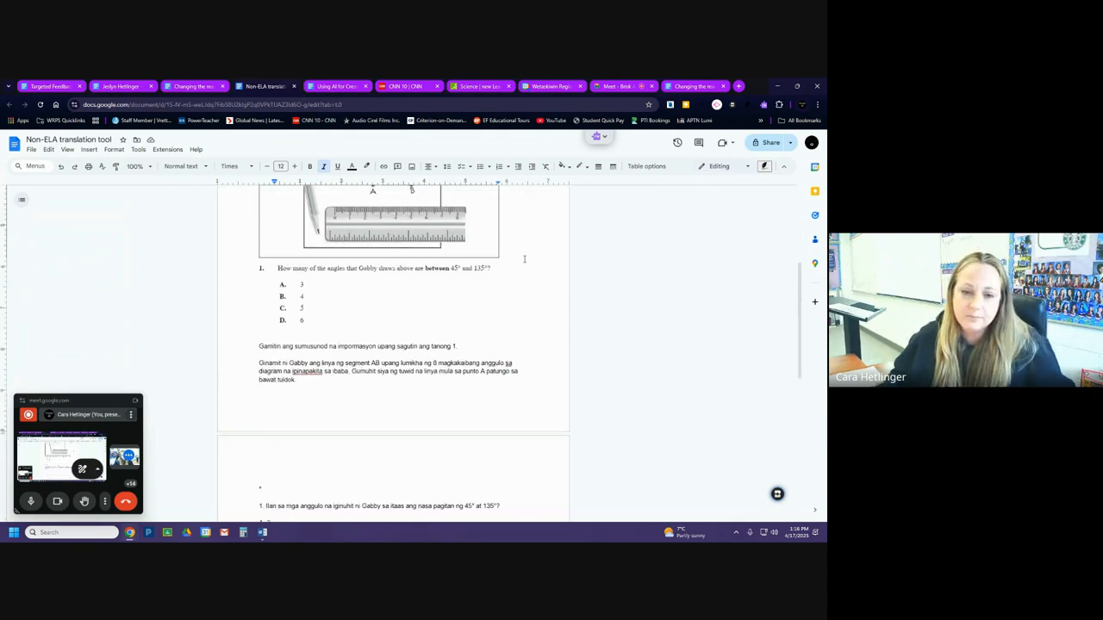
pyautogui.scroll(3, 527, 259)
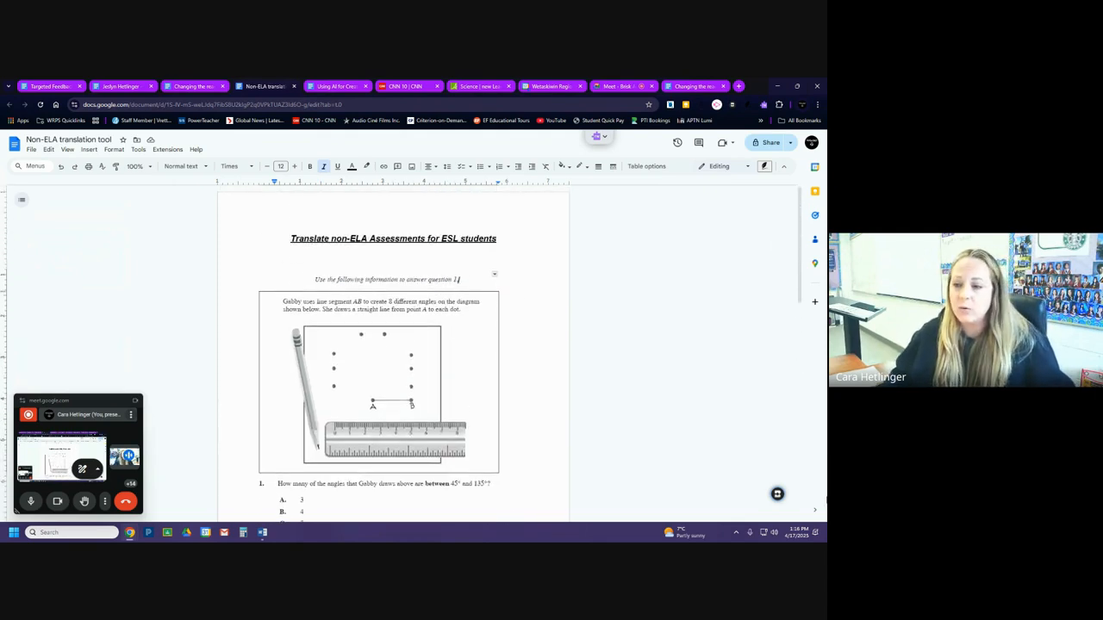
# Set up Brisk's Translation tool to translate this document into Tagalog, and close Brisk without generating the translation.
pyautogui.click(777, 496)
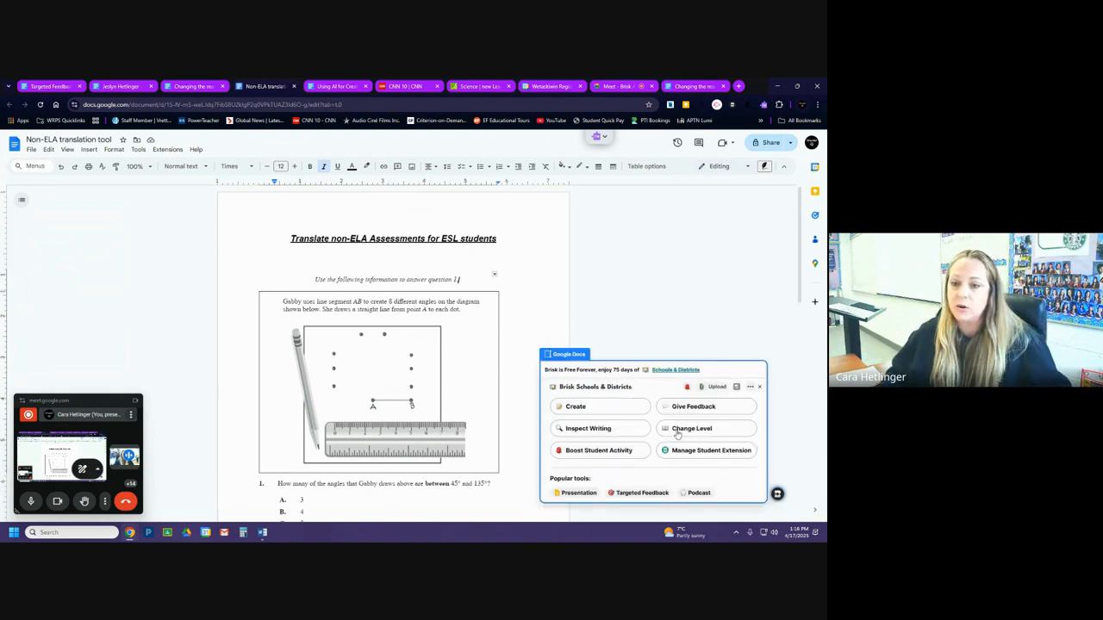
pyautogui.click(583, 409)
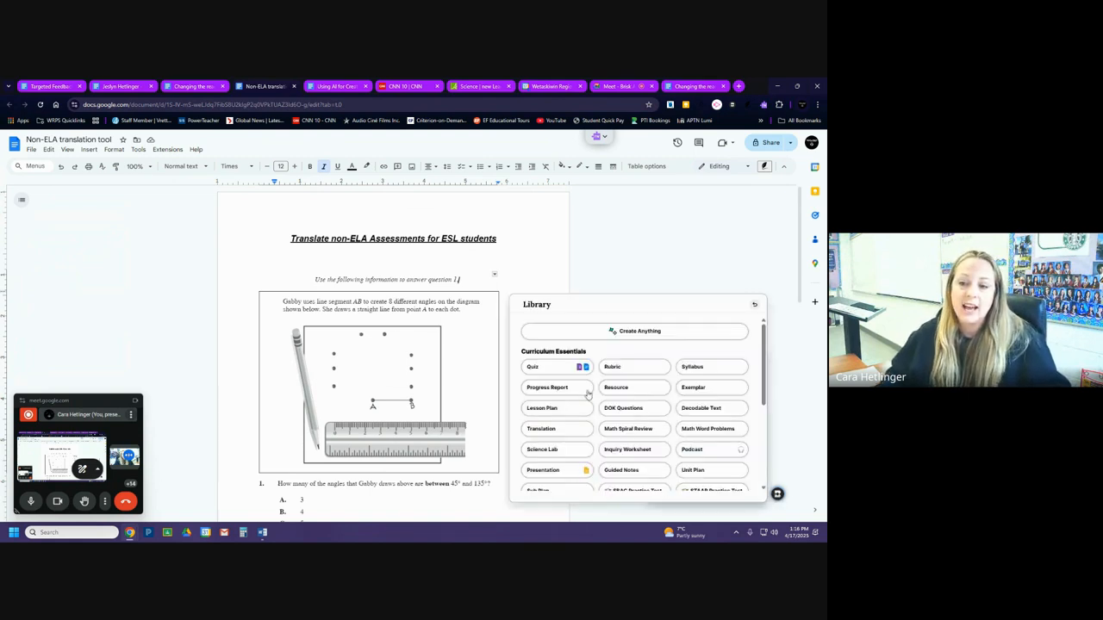
pyautogui.click(562, 431)
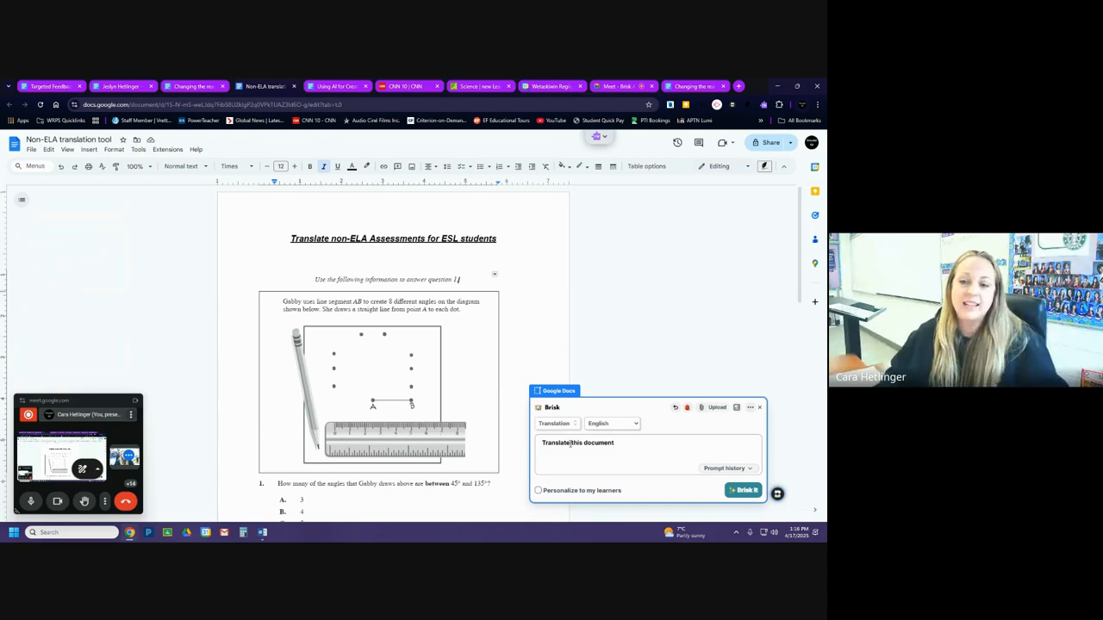
pyautogui.click(635, 425)
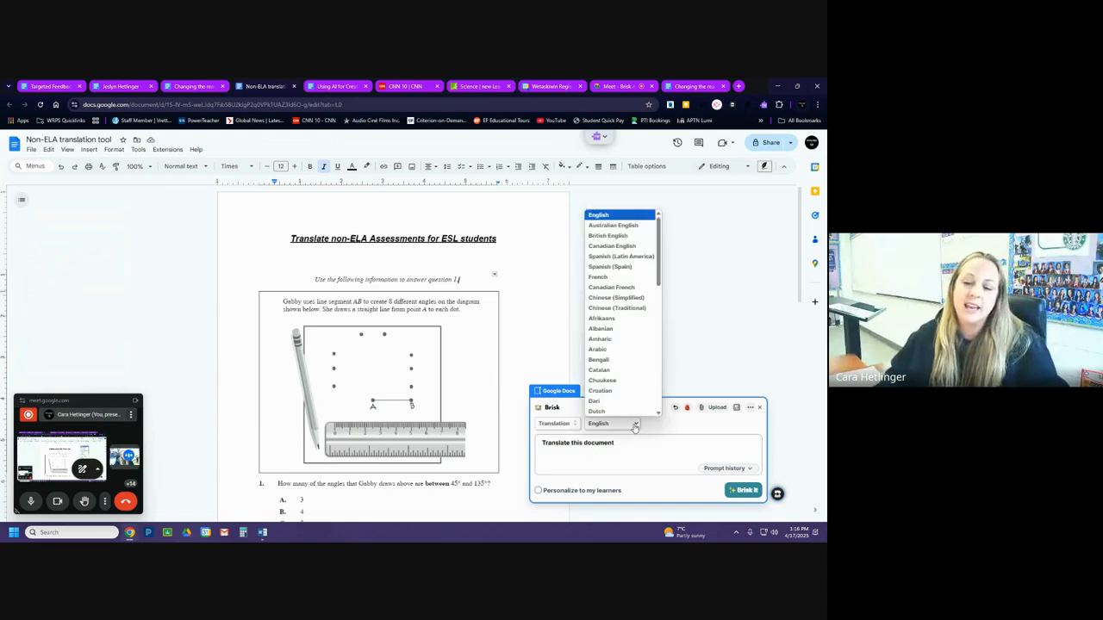
pyautogui.scroll(-5, 619, 298)
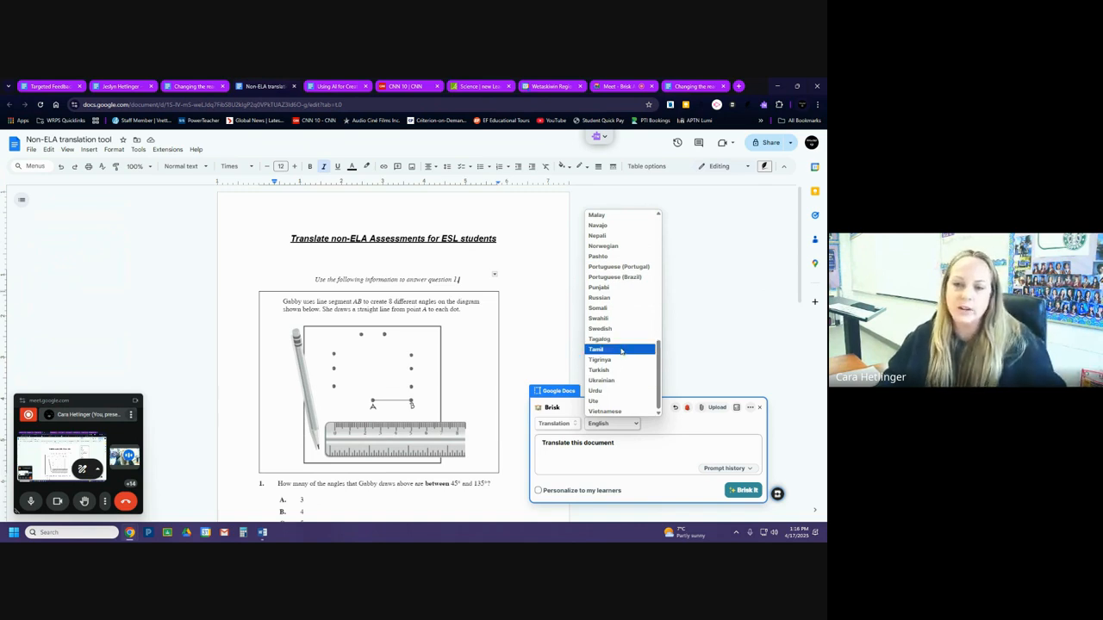
pyautogui.click(634, 341)
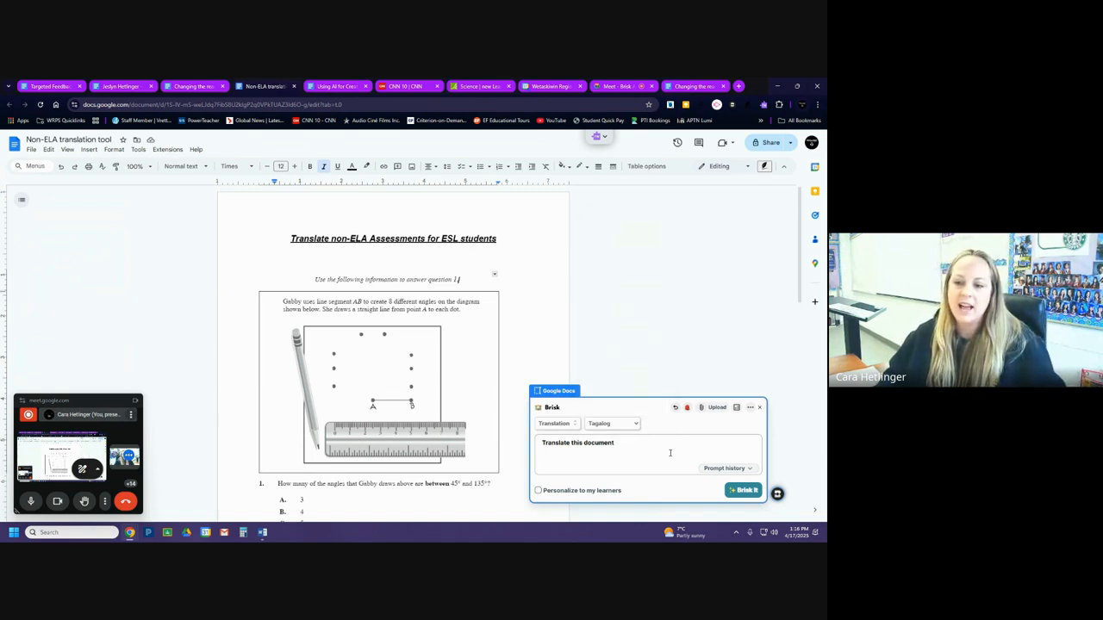
pyautogui.click(687, 353)
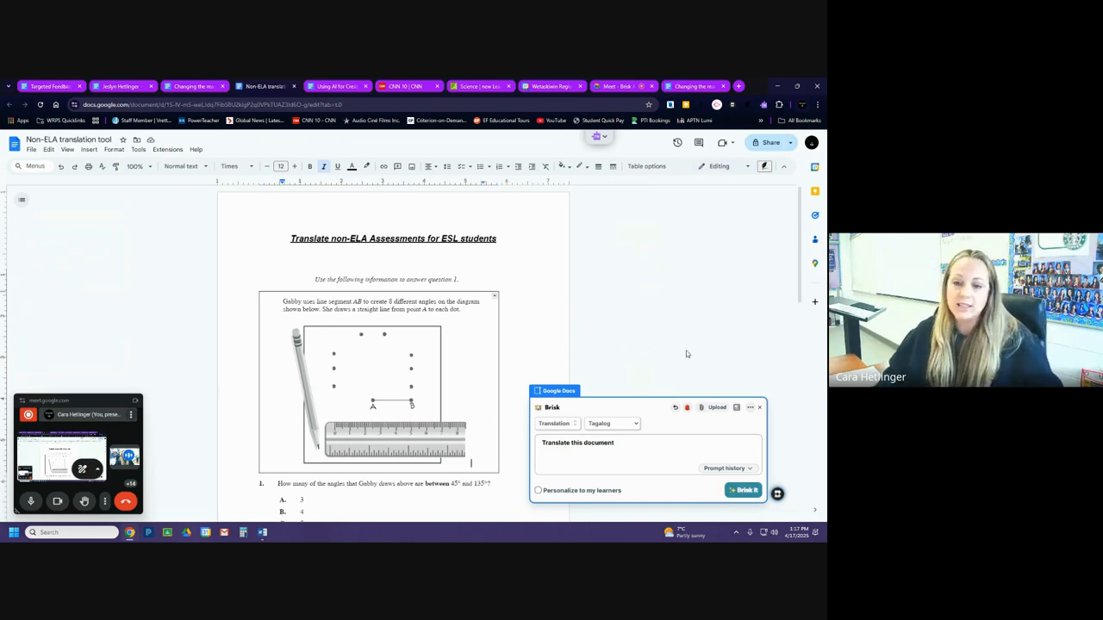
pyautogui.click(760, 410)
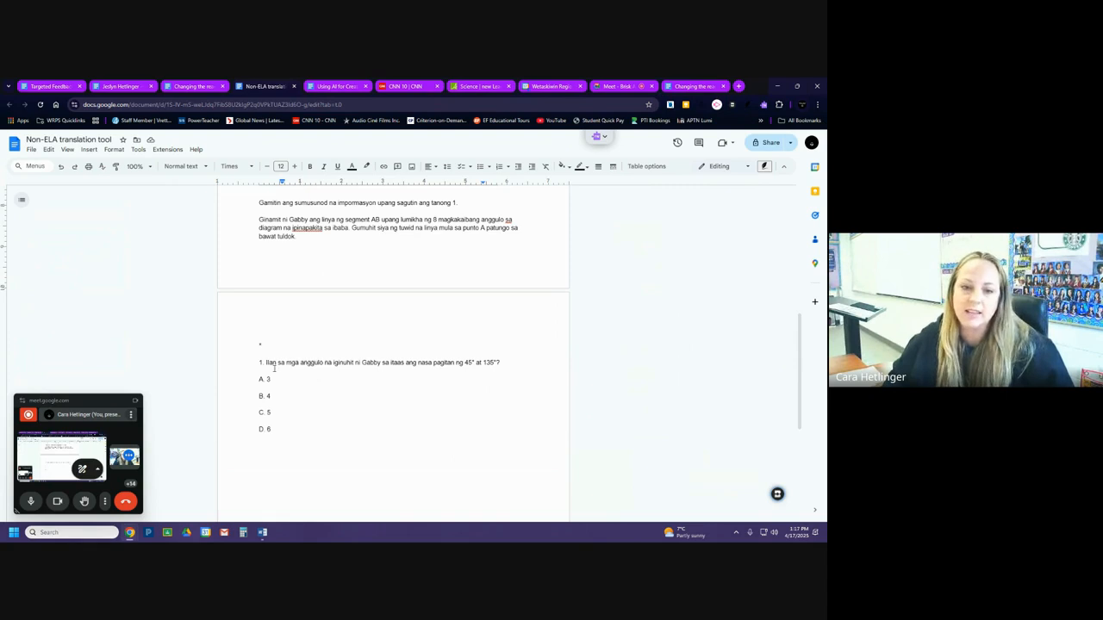
# Open the "Using AI for Creating" document and look through the resource types in Brisk's Create library.
pyautogui.scroll(5, 314, 419)
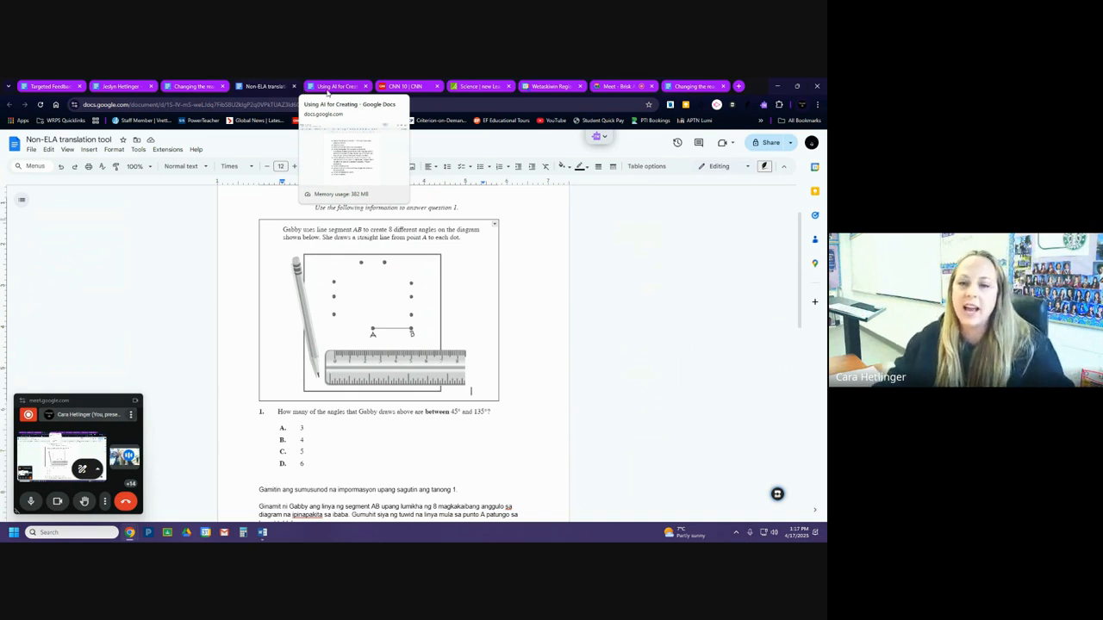
pyautogui.click(320, 90)
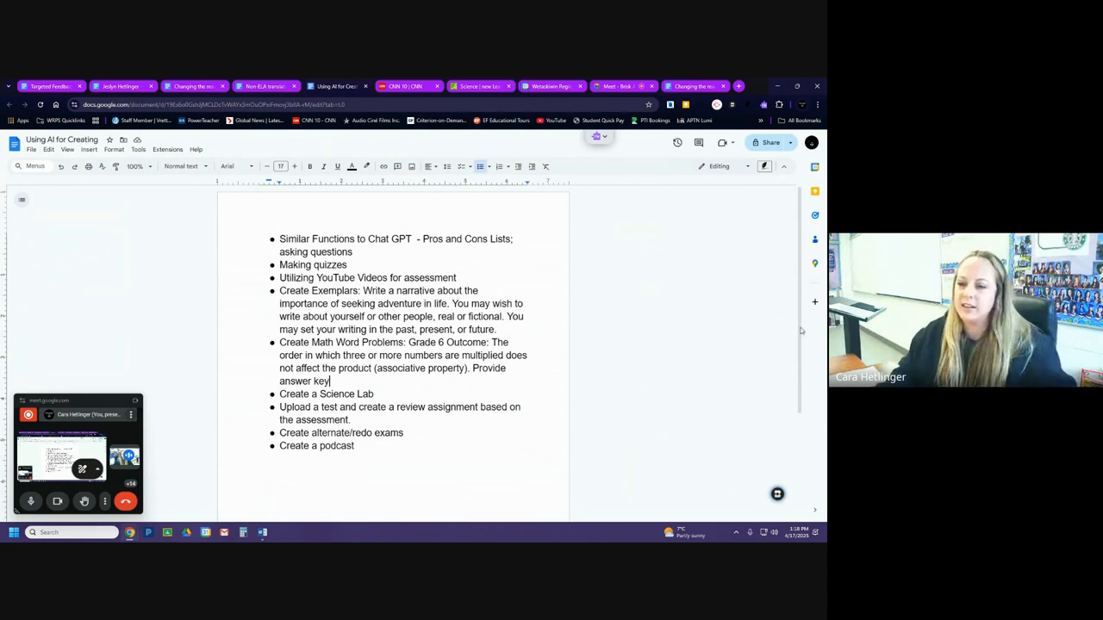
pyautogui.click(777, 497)
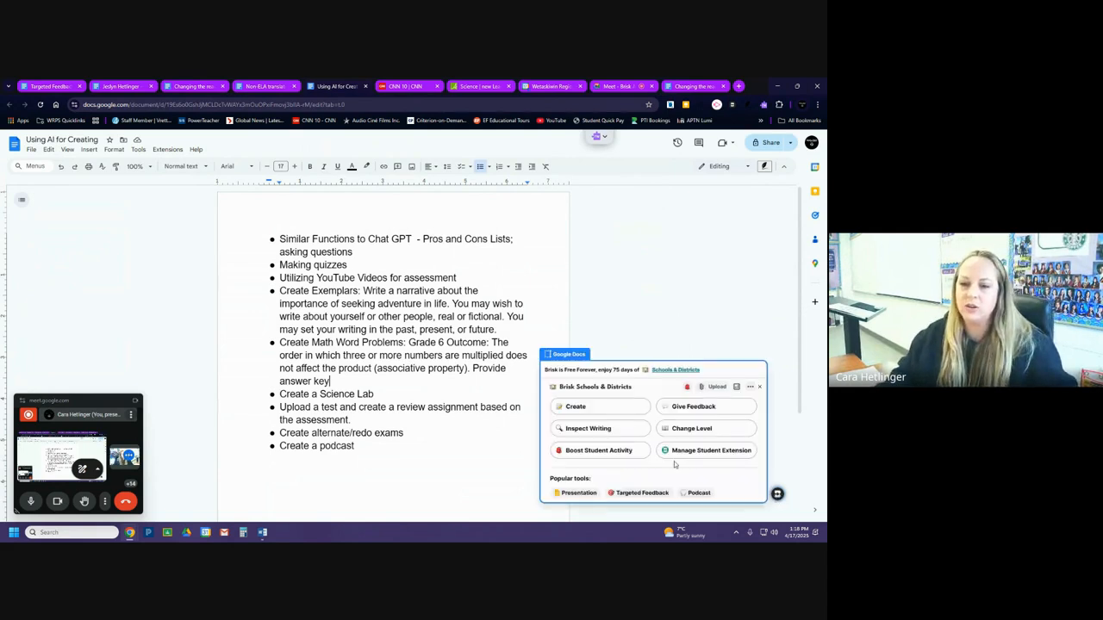
pyautogui.click(610, 410)
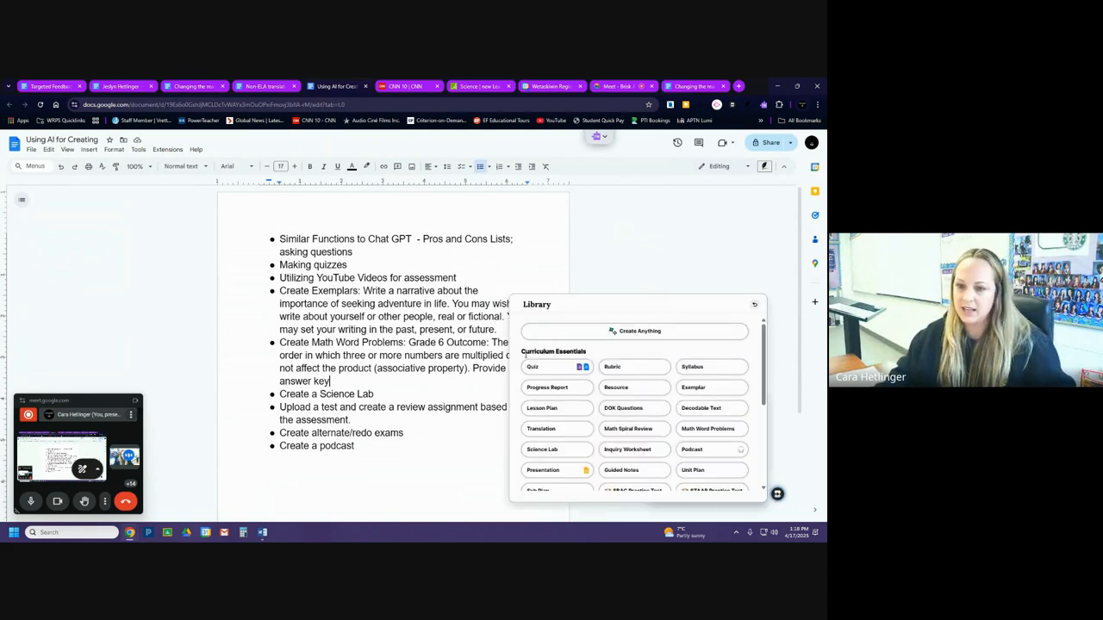
pyautogui.scroll(-3, 556, 474)
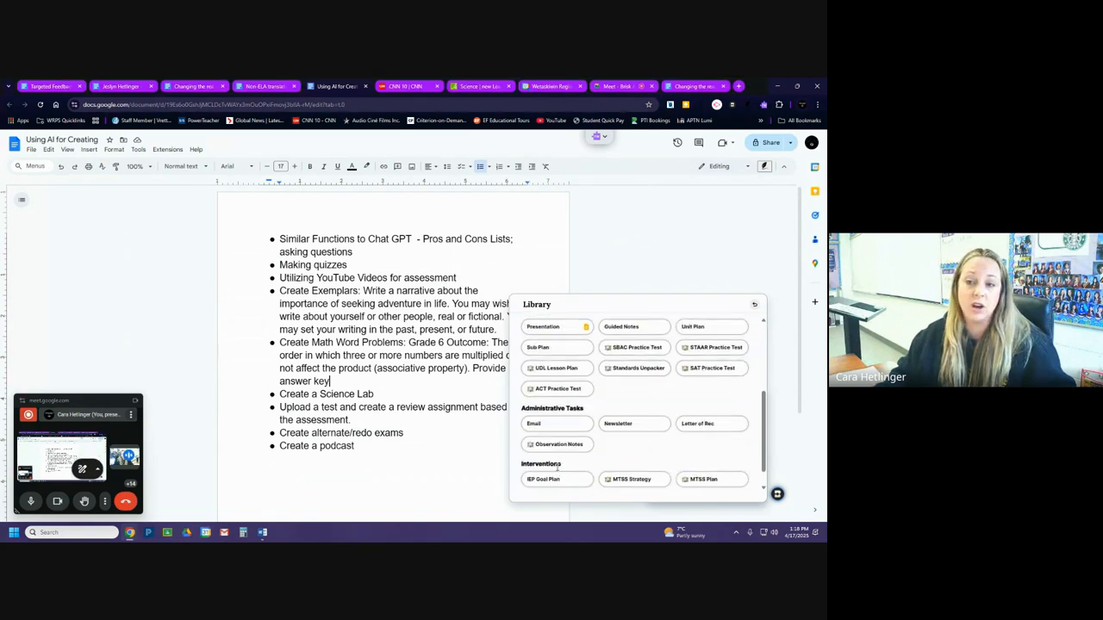
pyautogui.scroll(-1, 558, 465)
pyautogui.scroll(5, 557, 466)
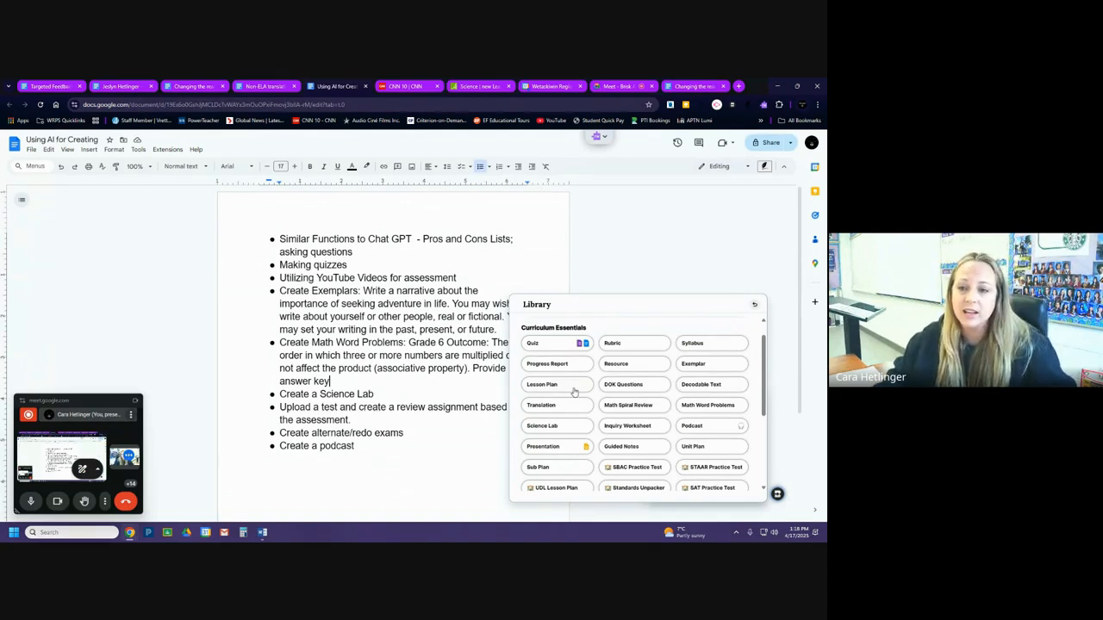
pyautogui.scroll(1, 654, 366)
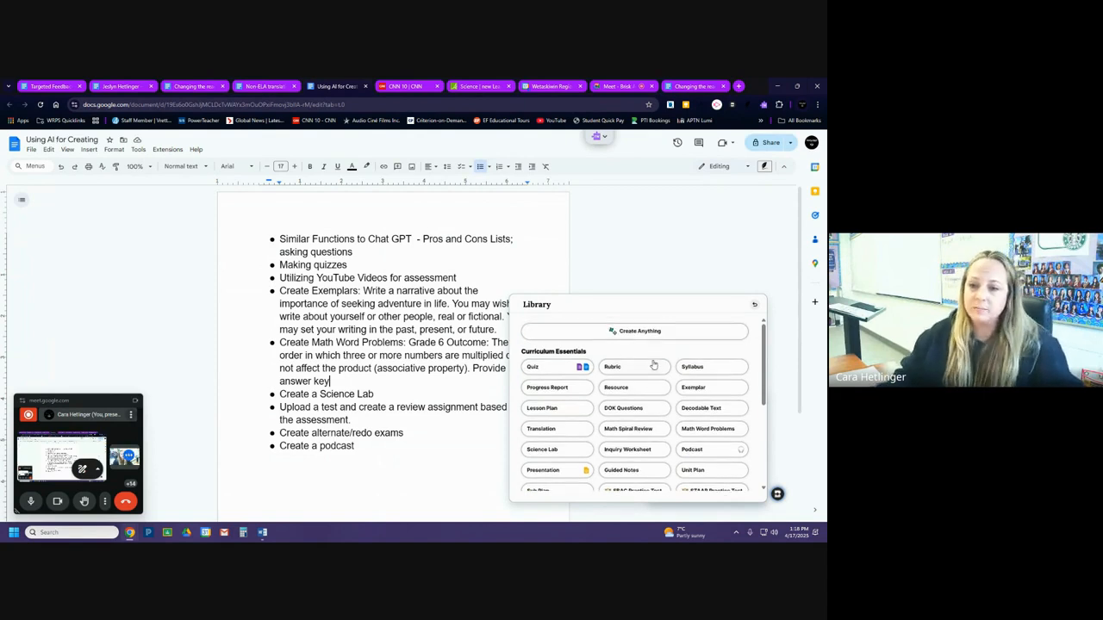
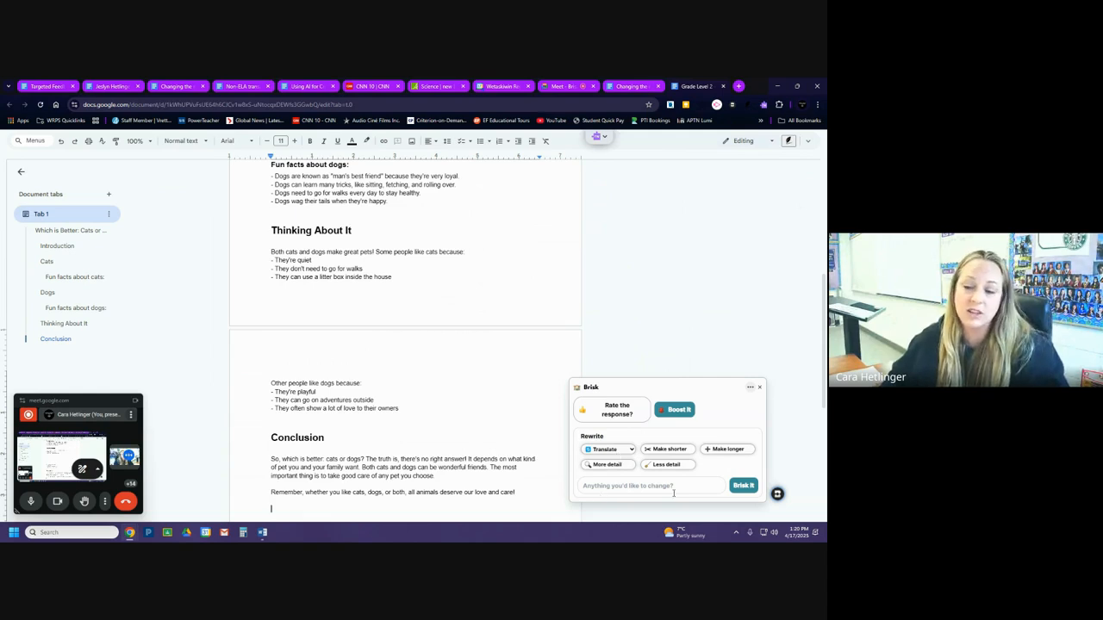
# Start a new Brisk Create Anything request with Google Doc as the output format and the grade level set to University.
pyautogui.click(761, 389)
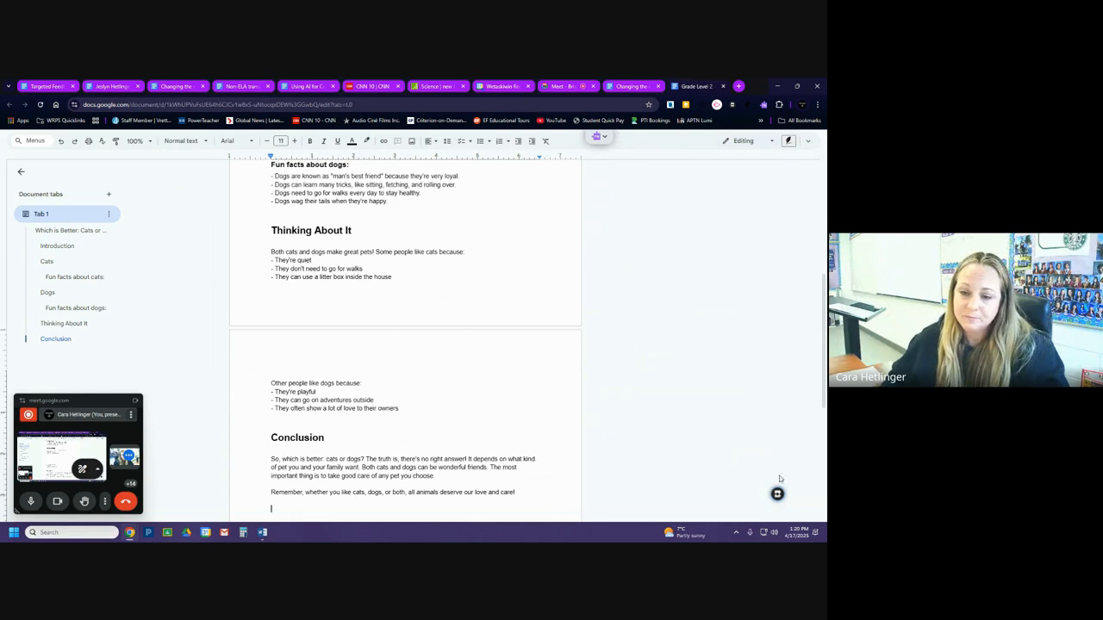
pyautogui.scroll(-3, 627, 485)
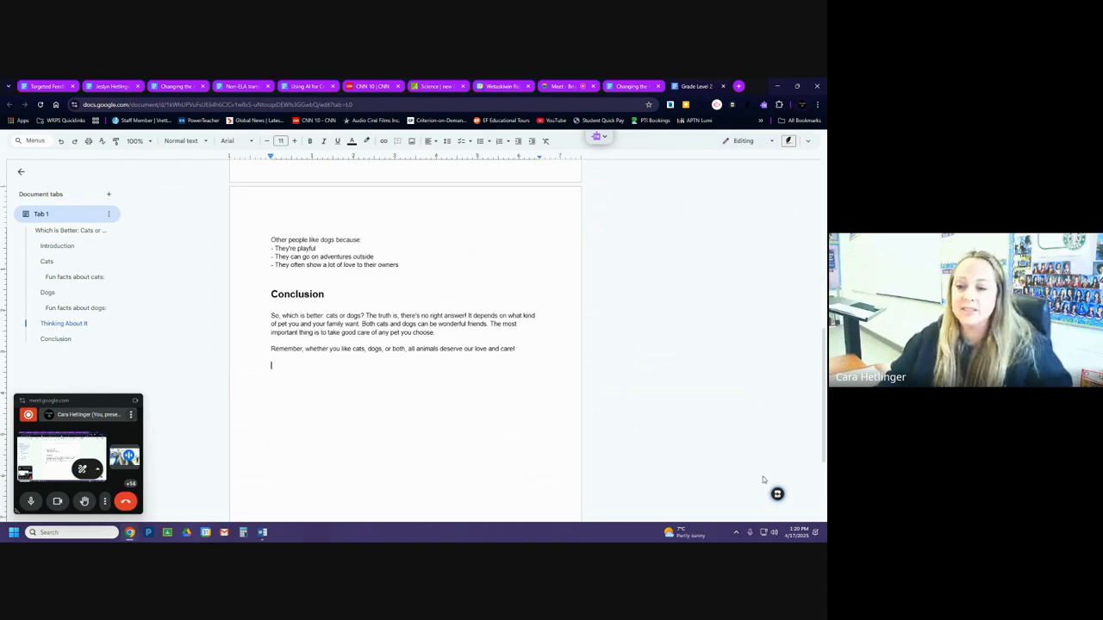
pyautogui.click(777, 494)
pyautogui.click(596, 406)
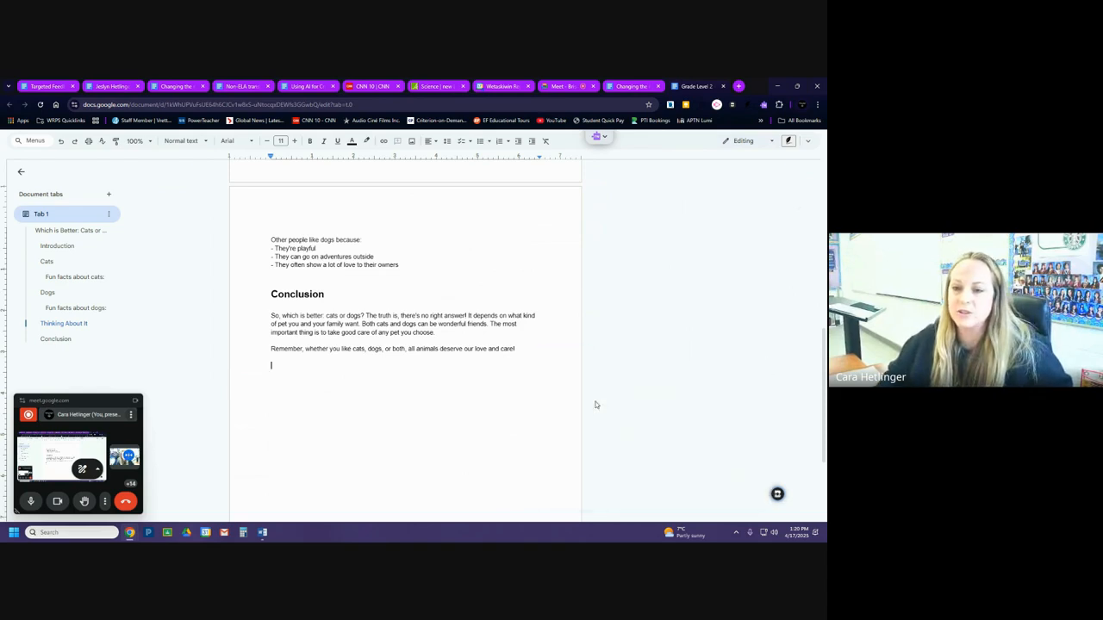
pyautogui.click(637, 340)
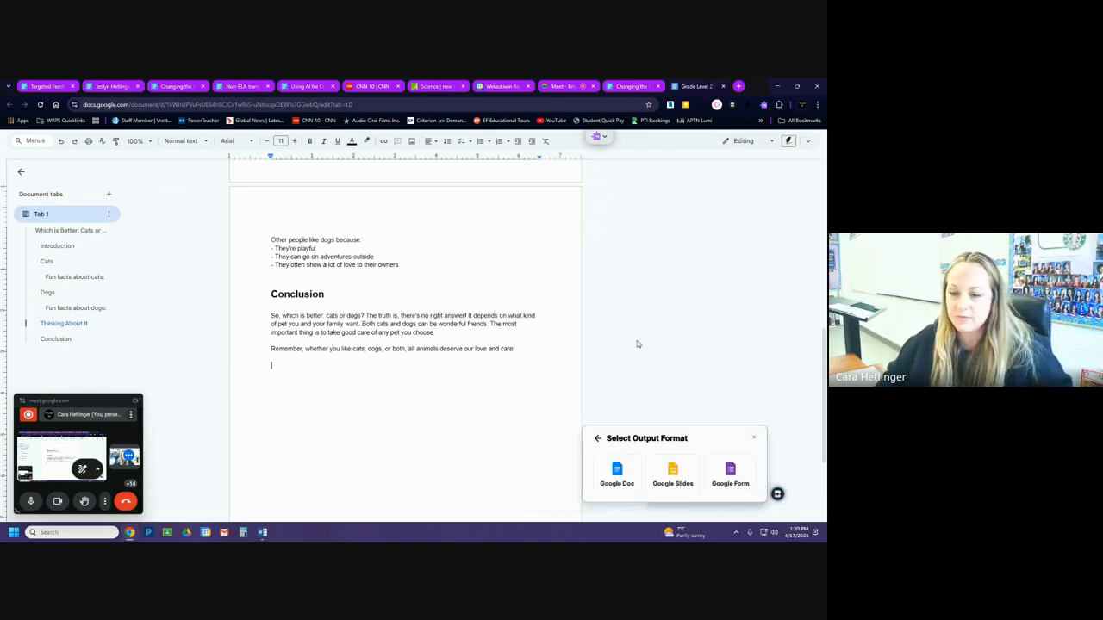
pyautogui.click(613, 475)
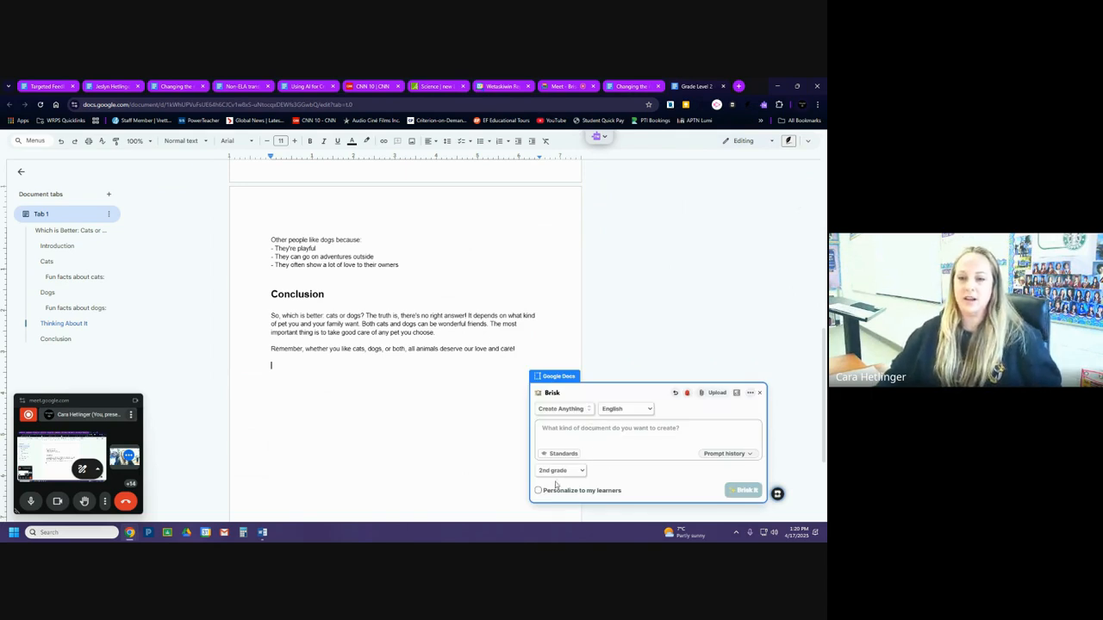
pyautogui.click(558, 471)
pyautogui.click(561, 456)
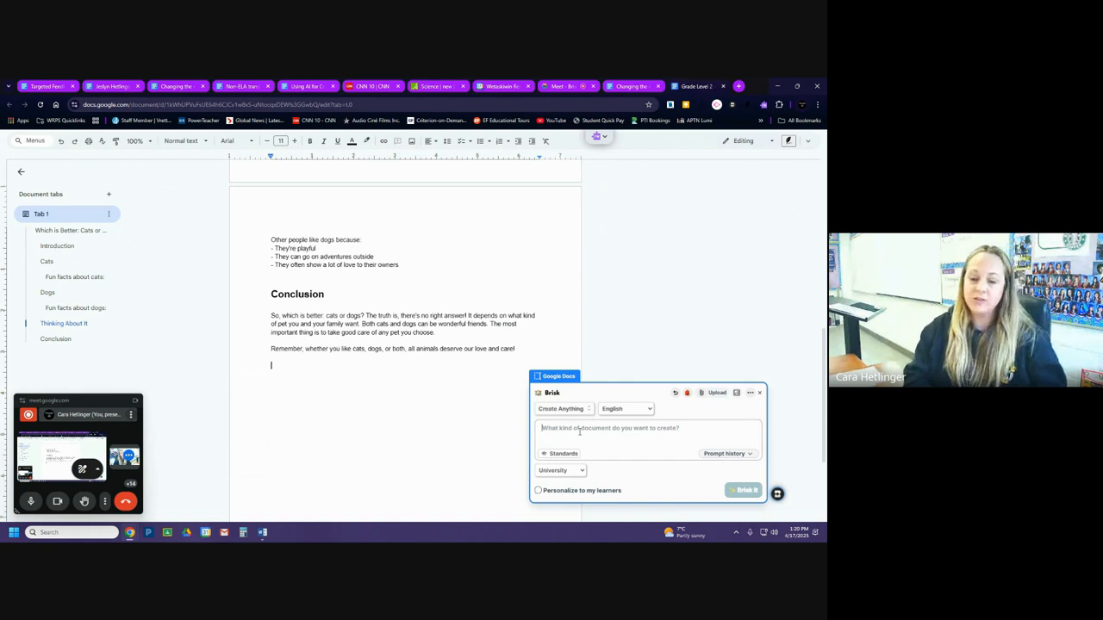
# Generate the document in Brisk from the prompt "Provide a pros and cons list on tariffs".
pyautogui.write('Provide a pr')
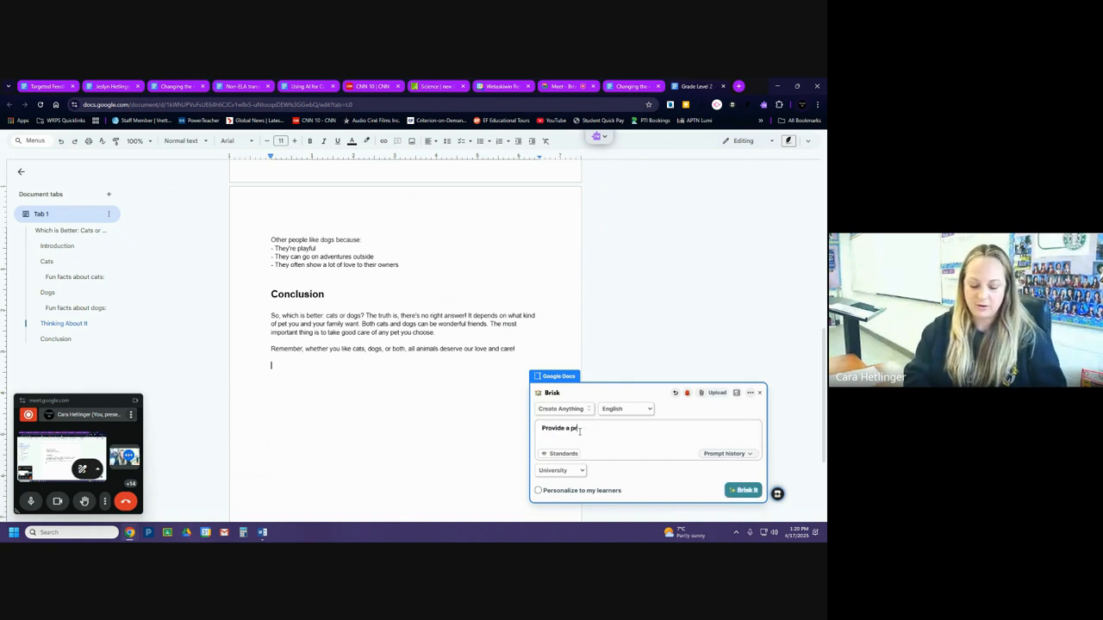
pyautogui.write('os and const')
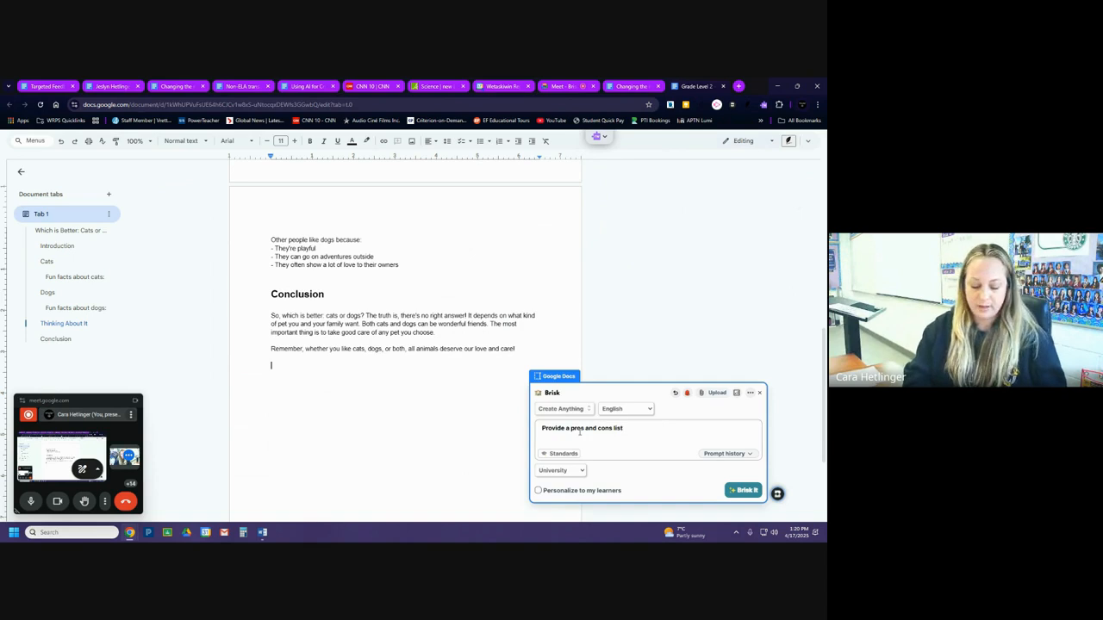
pyautogui.write('ist on')
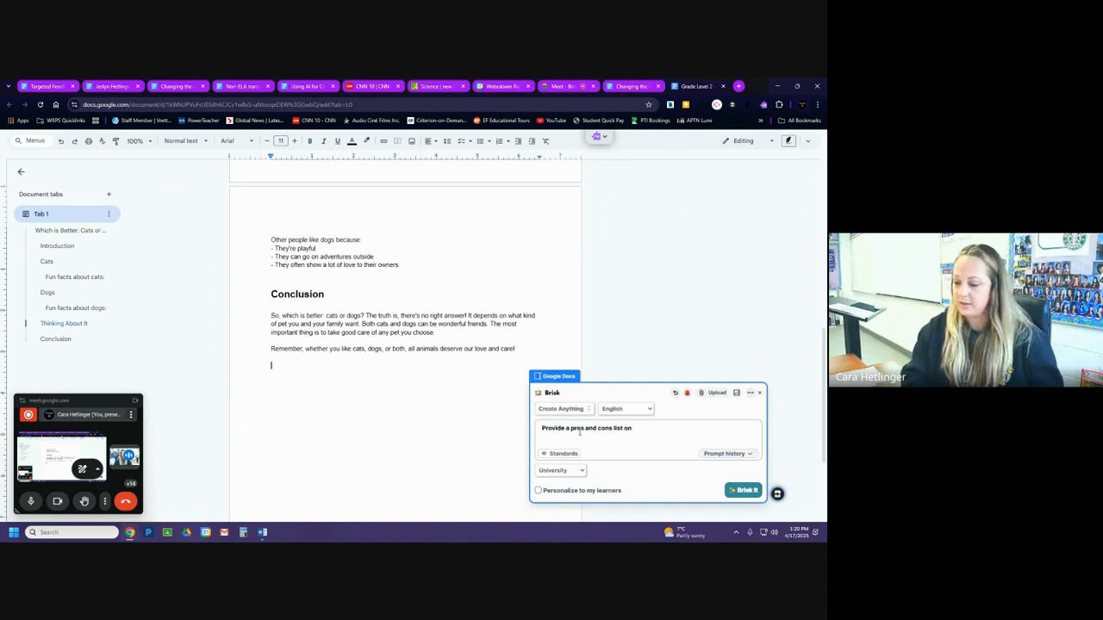
pyautogui.write(' tariffs')
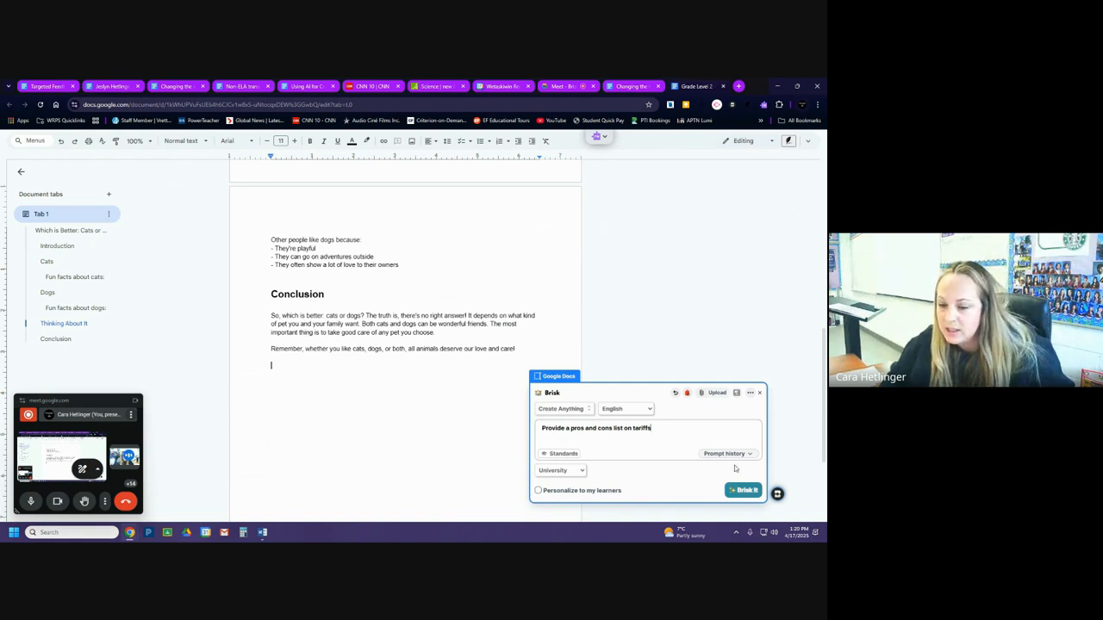
pyautogui.click(741, 493)
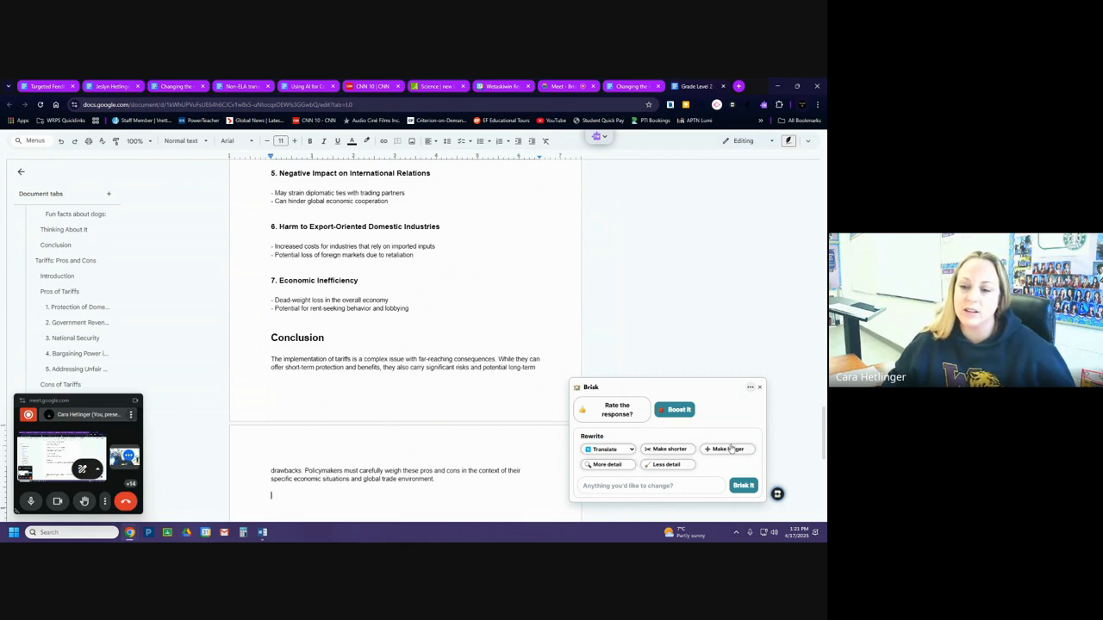
# Look back over the generated tariffs pros and cons, and close that document.
pyautogui.click(760, 388)
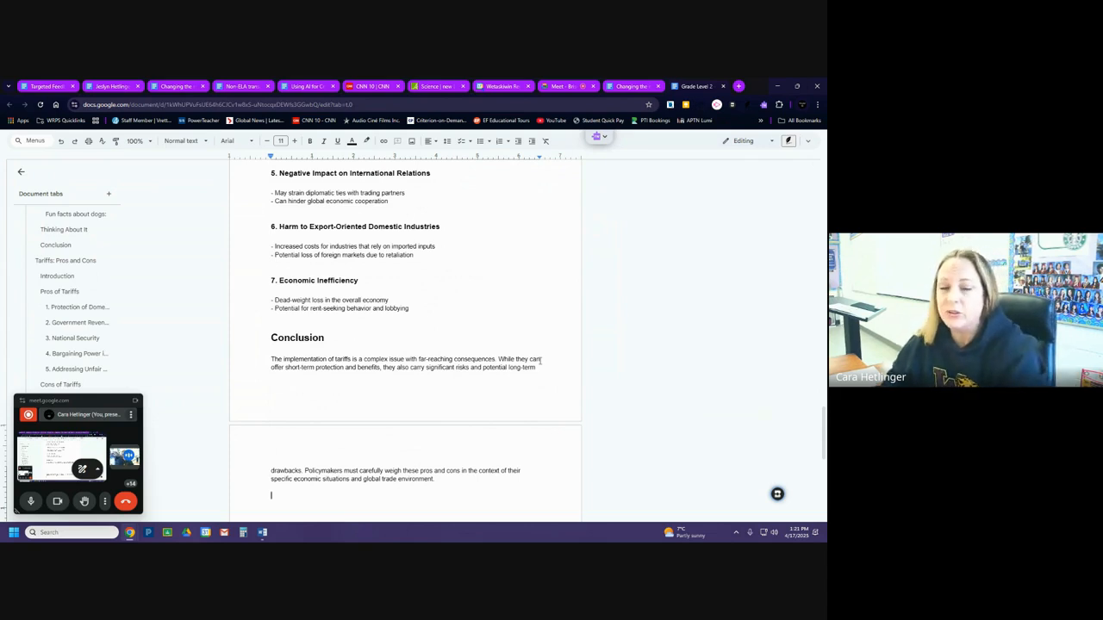
pyautogui.scroll(15, 502, 268)
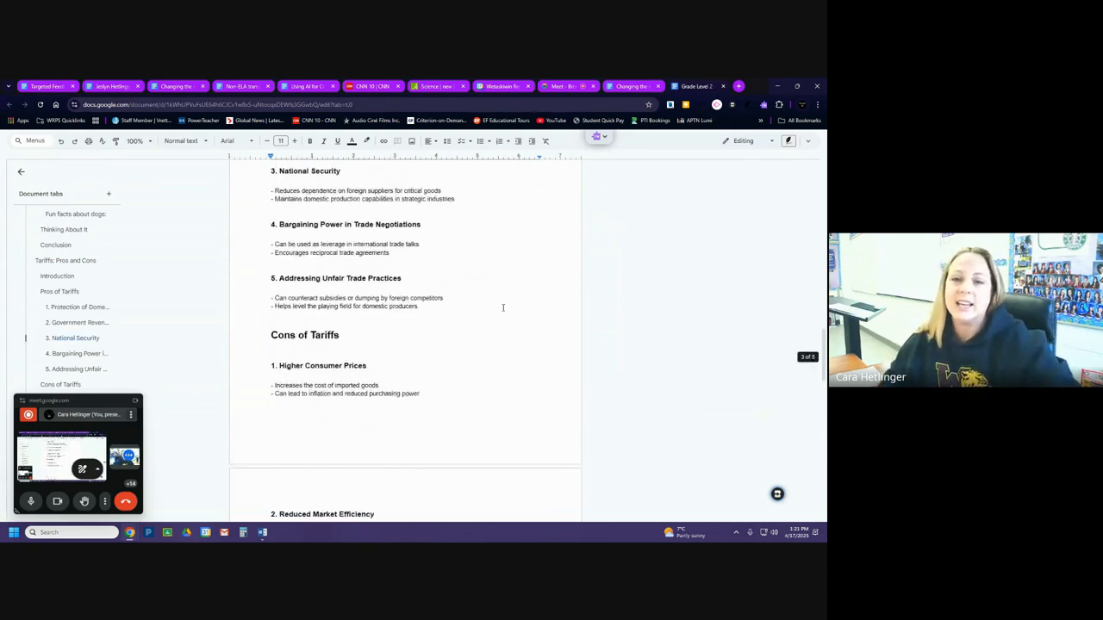
pyautogui.scroll(10, 502, 307)
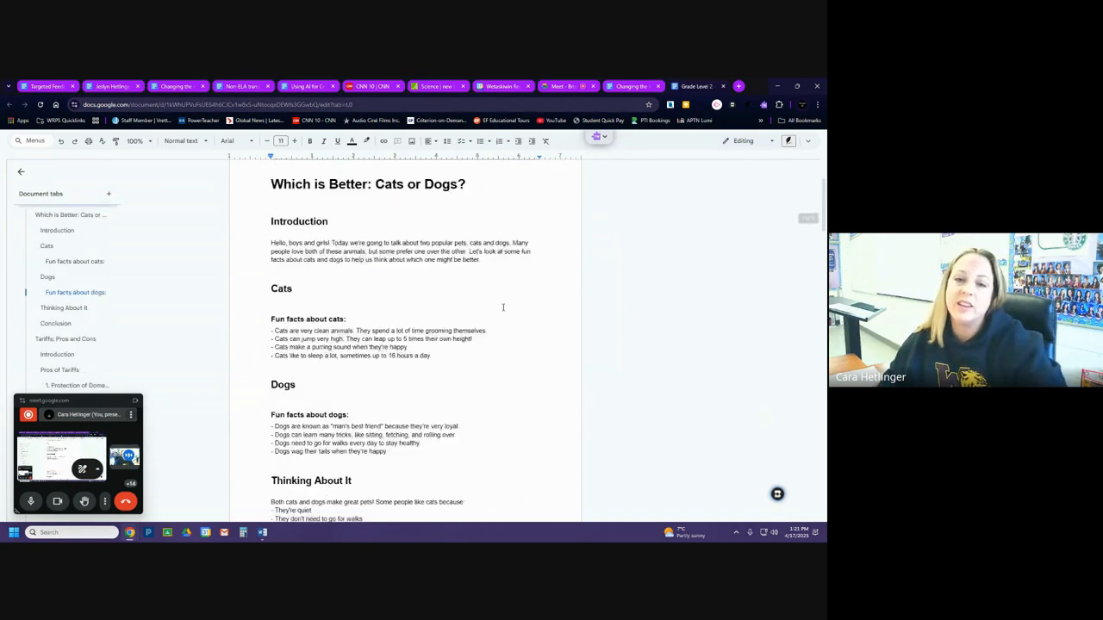
pyautogui.click(722, 86)
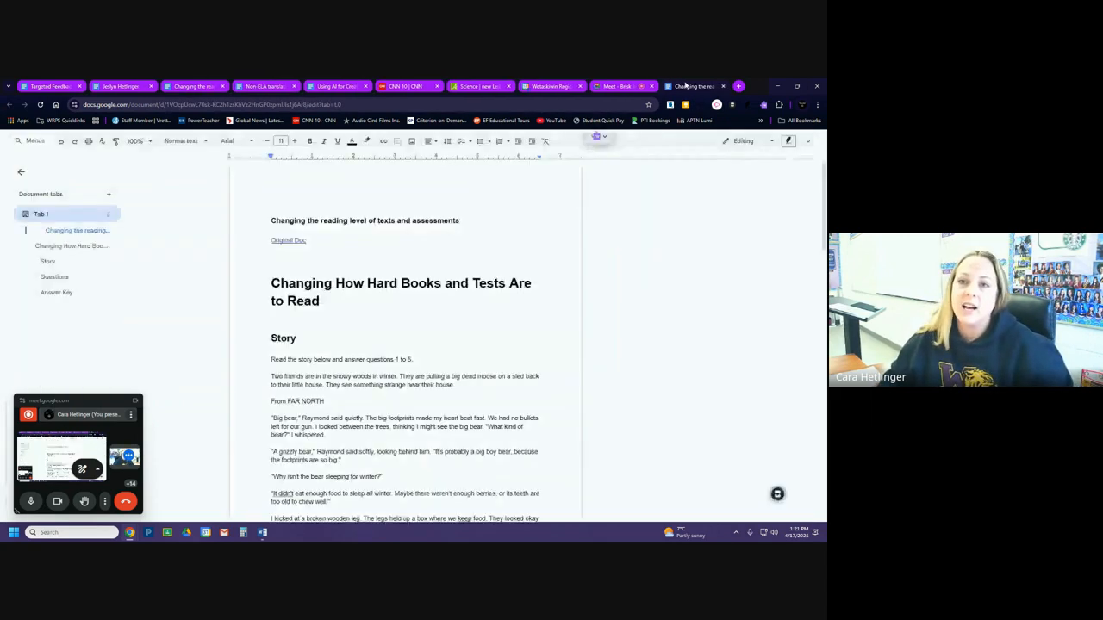
# Return to the "Using AI for Creating" document and start a Brisk quiz with Multiple Choice as the question type.
pyautogui.click(351, 89)
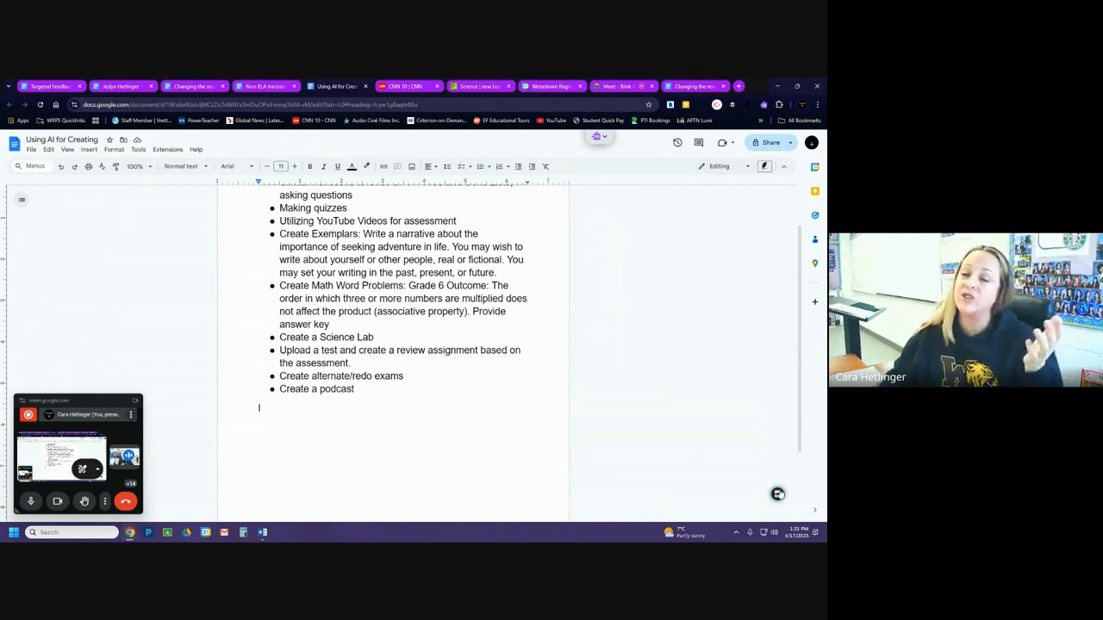
pyautogui.click(777, 494)
pyautogui.click(634, 409)
pyautogui.click(581, 370)
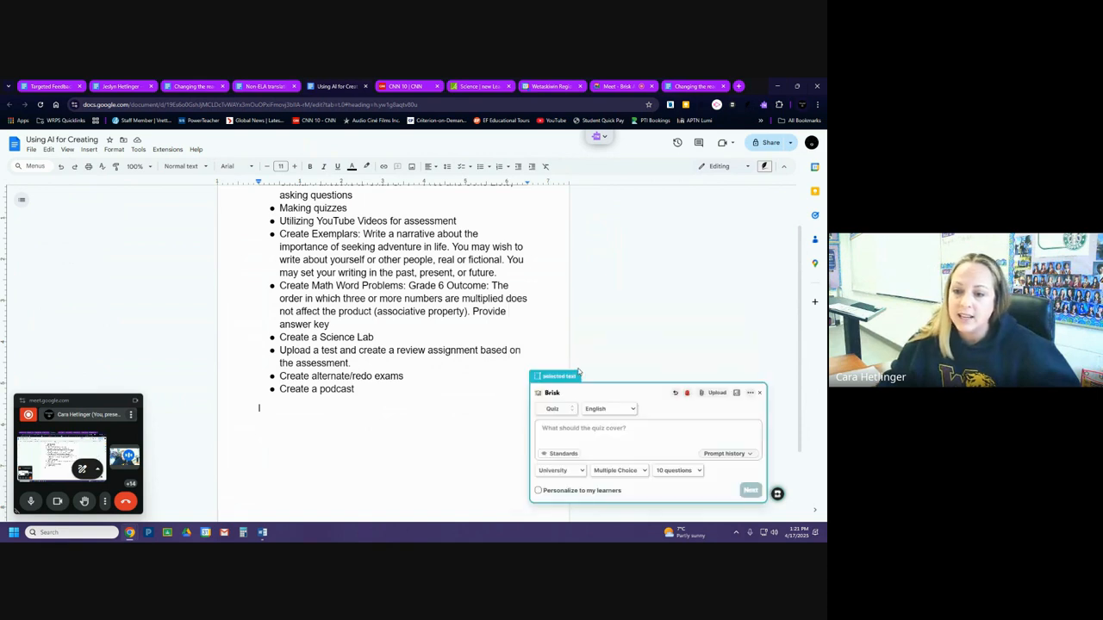
pyautogui.click(624, 476)
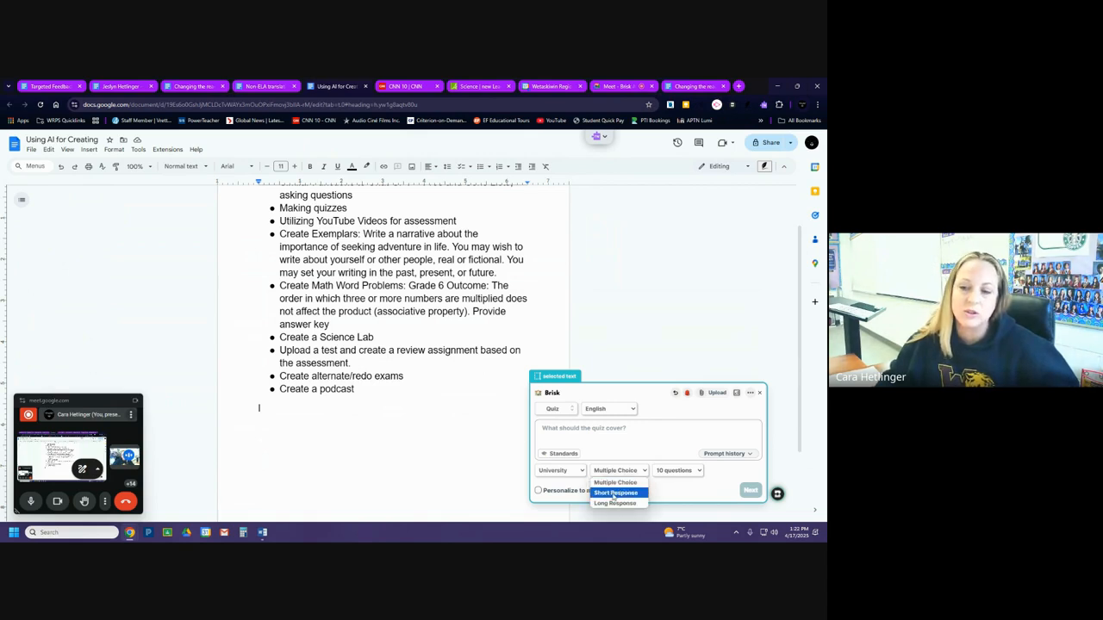
pyautogui.click(638, 481)
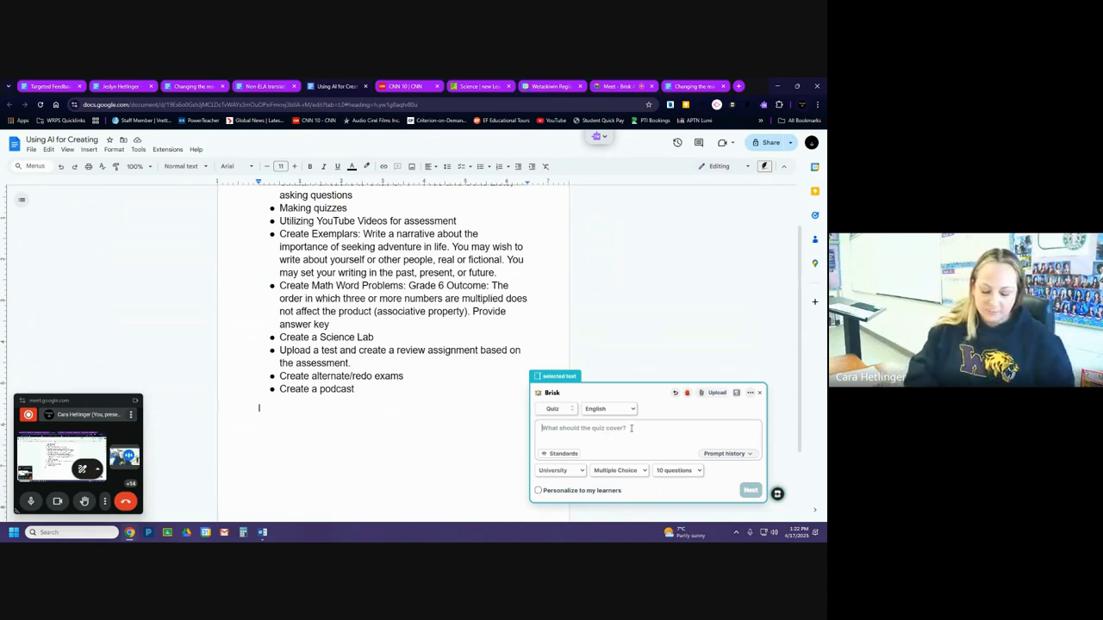
# Enter the quiz prompt "Create a quiz on the plot of Chernobyl from HBO on Episode 1, with answer key".
pyautogui.write('Create a quiz on th')
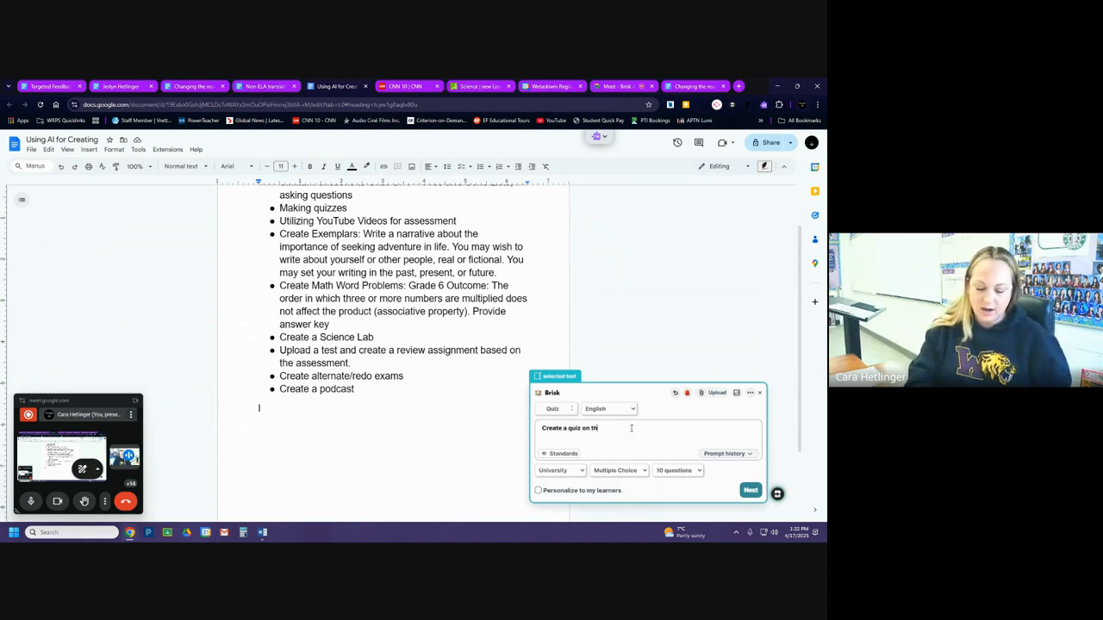
pyautogui.write('e plot of Charl')
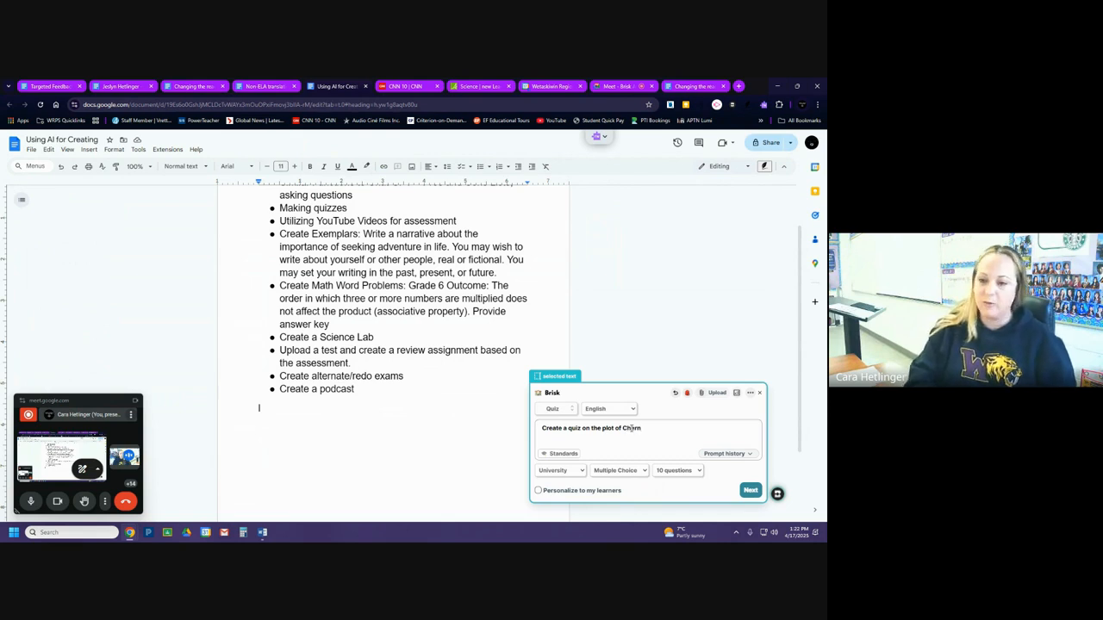
pyautogui.write('oby')
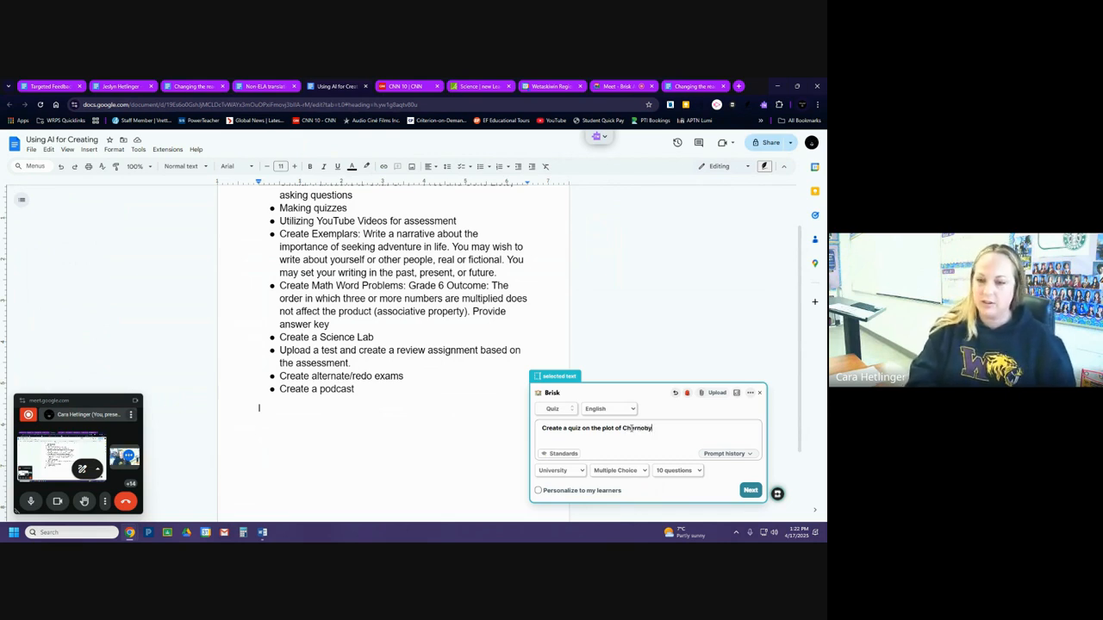
pyautogui.write('l from HBO')
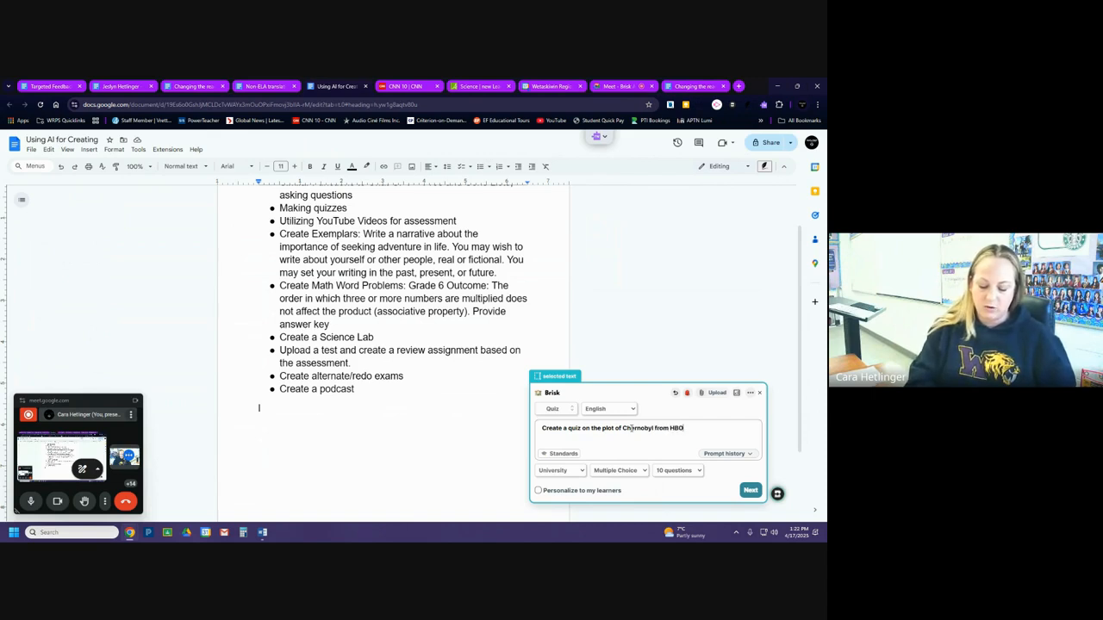
pyautogui.write(' on Episode')
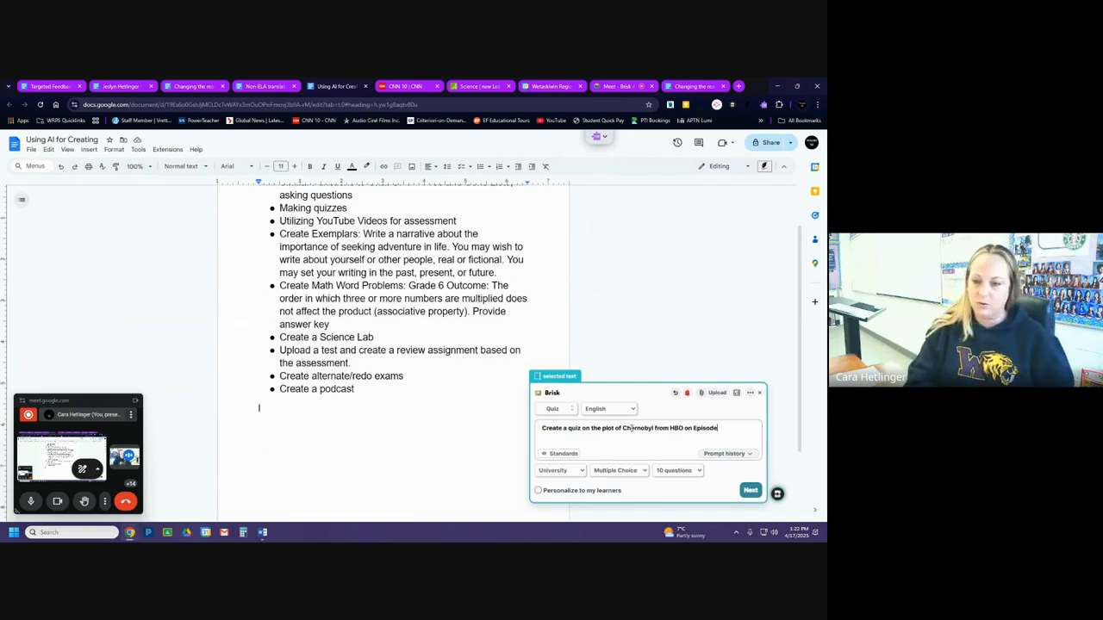
pyautogui.write(' 1, with answer key')
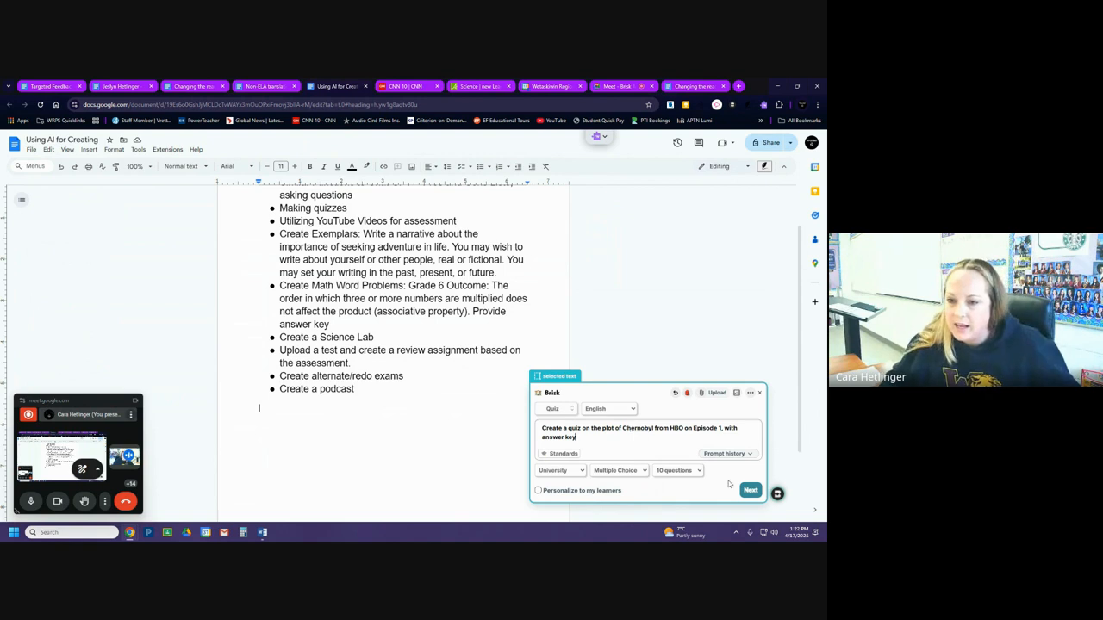
# Choose a new Google Form as the quiz output and generate it.
pyautogui.click(749, 490)
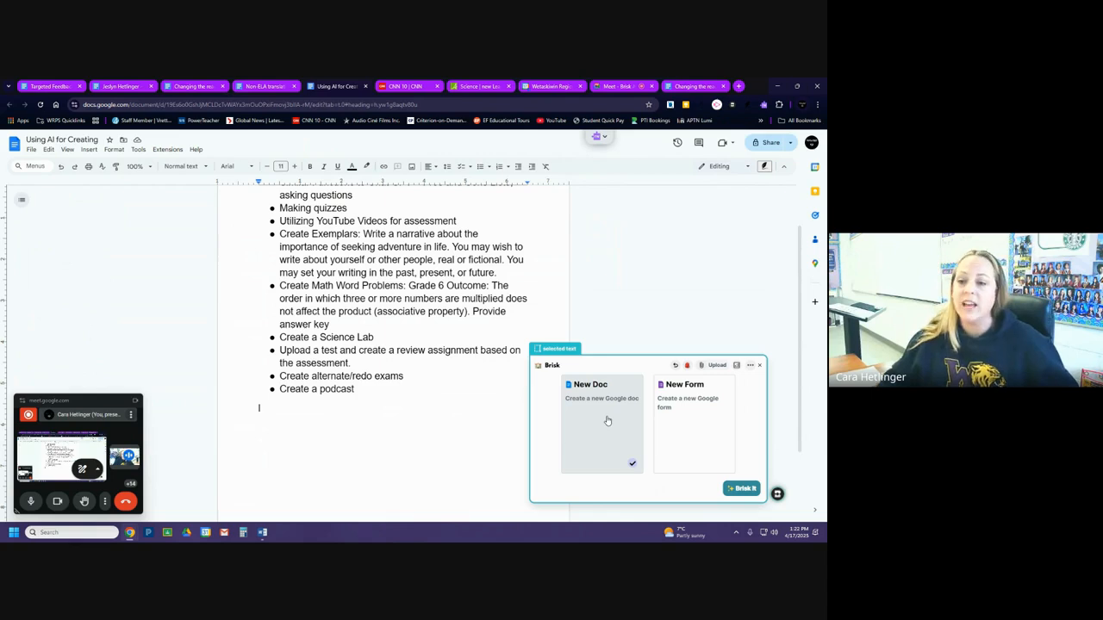
pyautogui.click(679, 405)
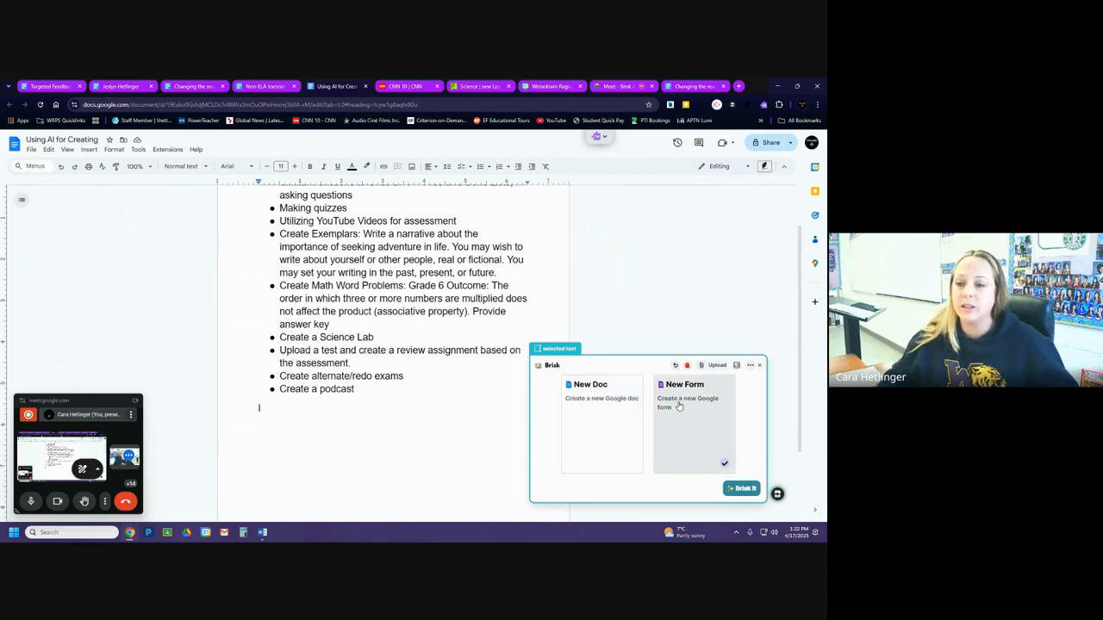
pyautogui.click(747, 491)
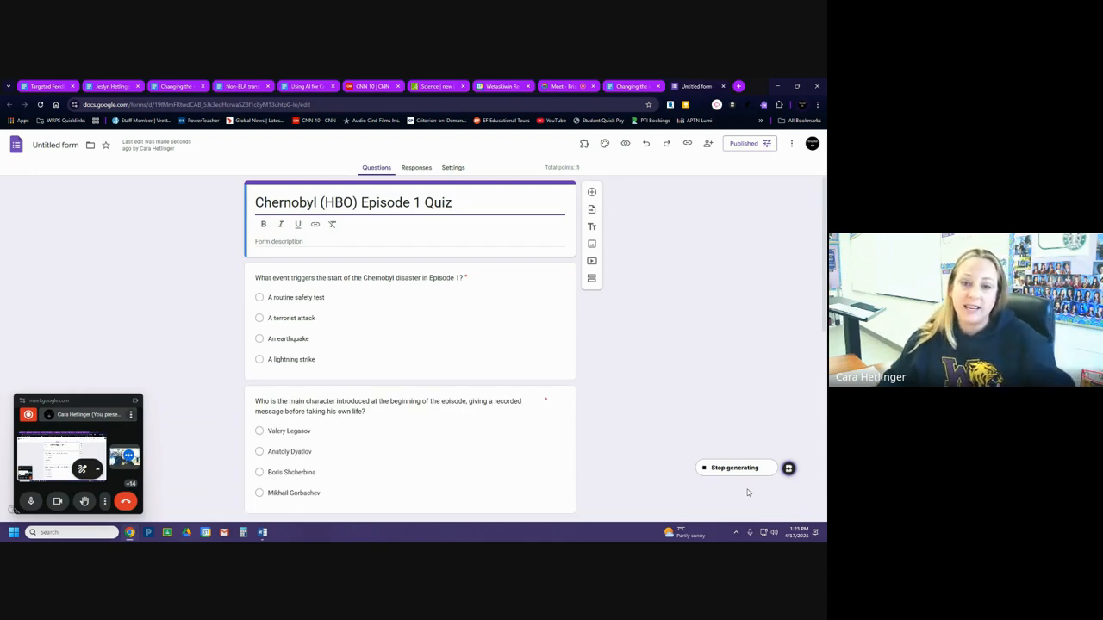
# Look through the generated Chernobyl quiz questions in the form down to the last one.
pyautogui.scroll(-2, 452, 353)
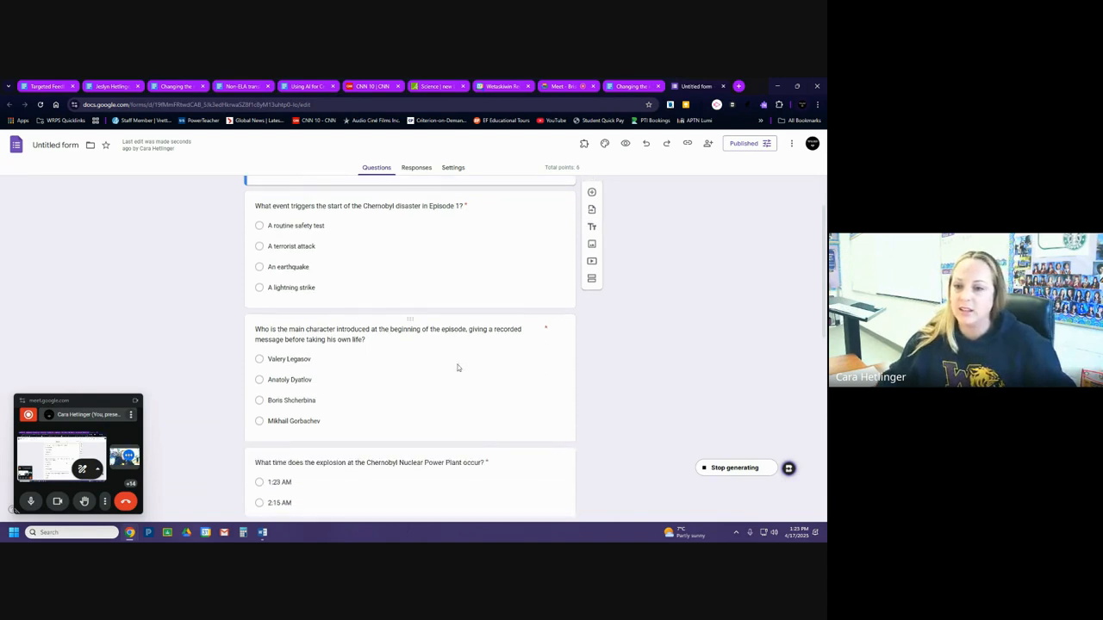
pyautogui.scroll(-6, 458, 368)
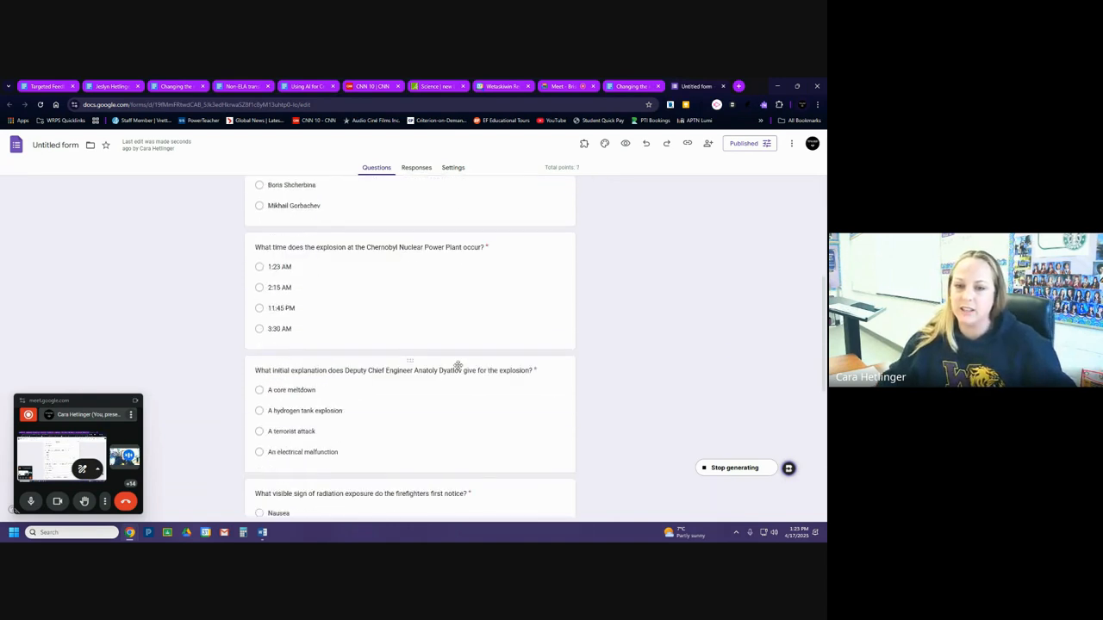
pyautogui.scroll(-5, 459, 367)
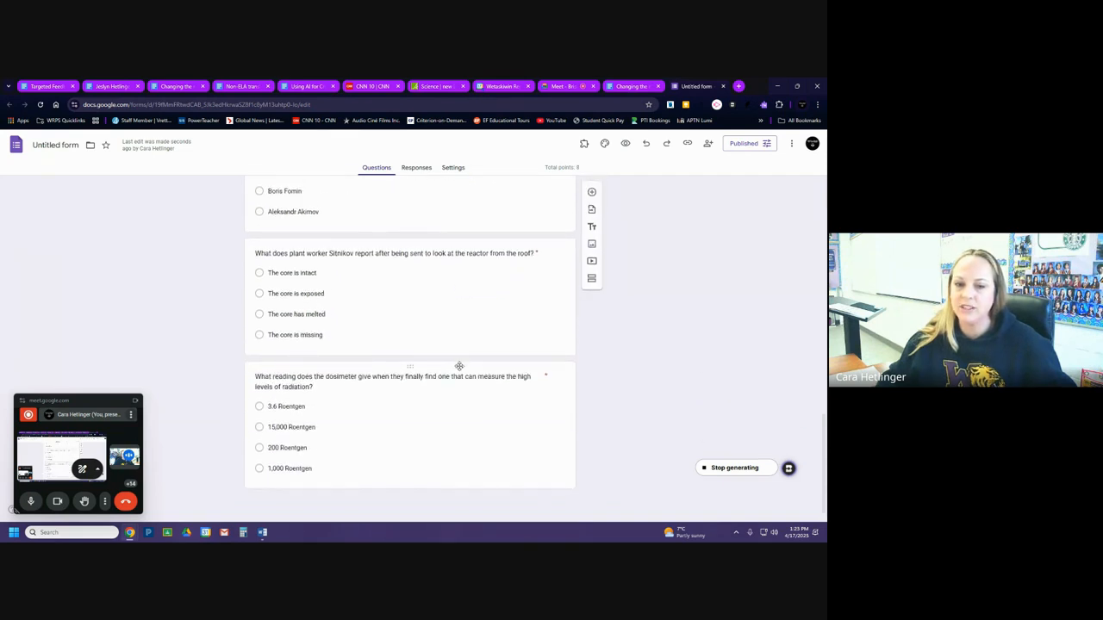
pyautogui.scroll(-3, 460, 366)
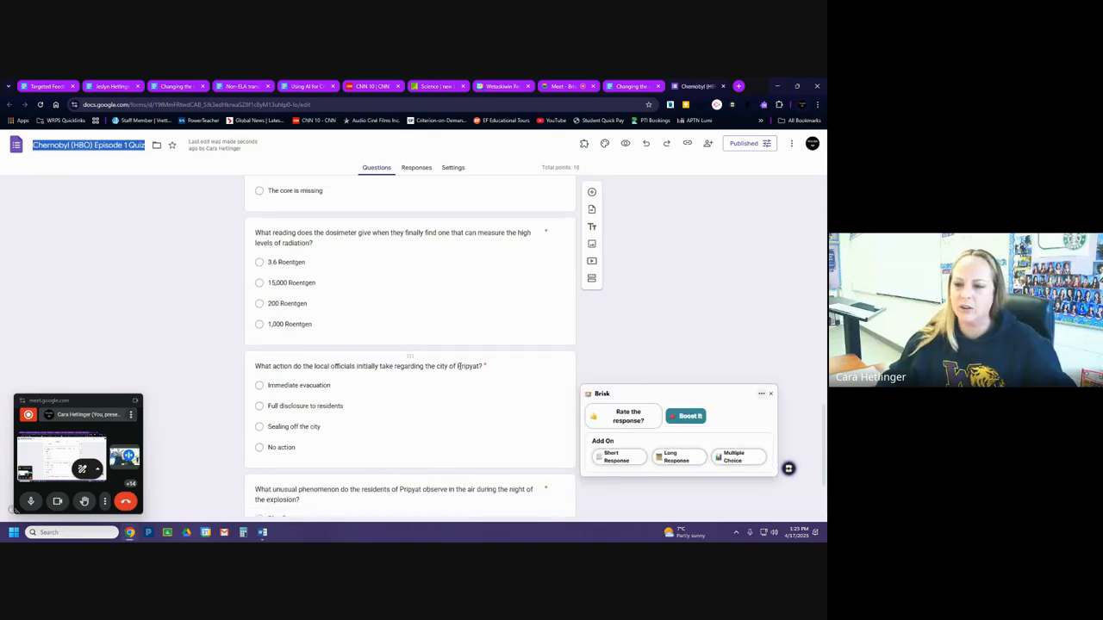
pyautogui.scroll(-3, 459, 366)
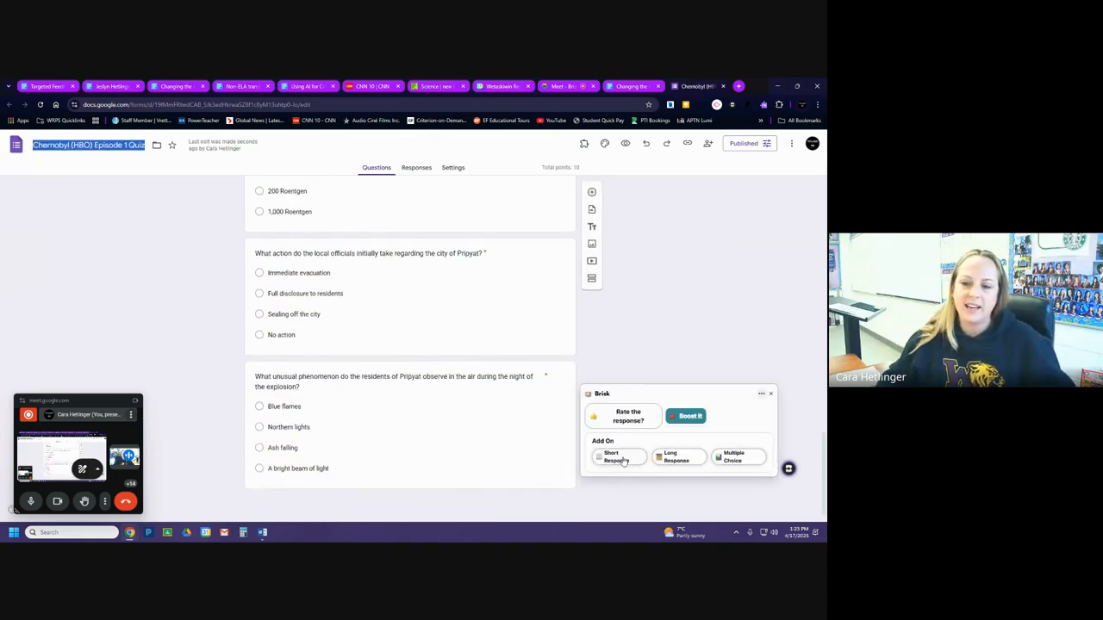
# Append more multiple choice questions to the Chernobyl quiz with Brisk, and close the Brisk window.
pyautogui.click(738, 458)
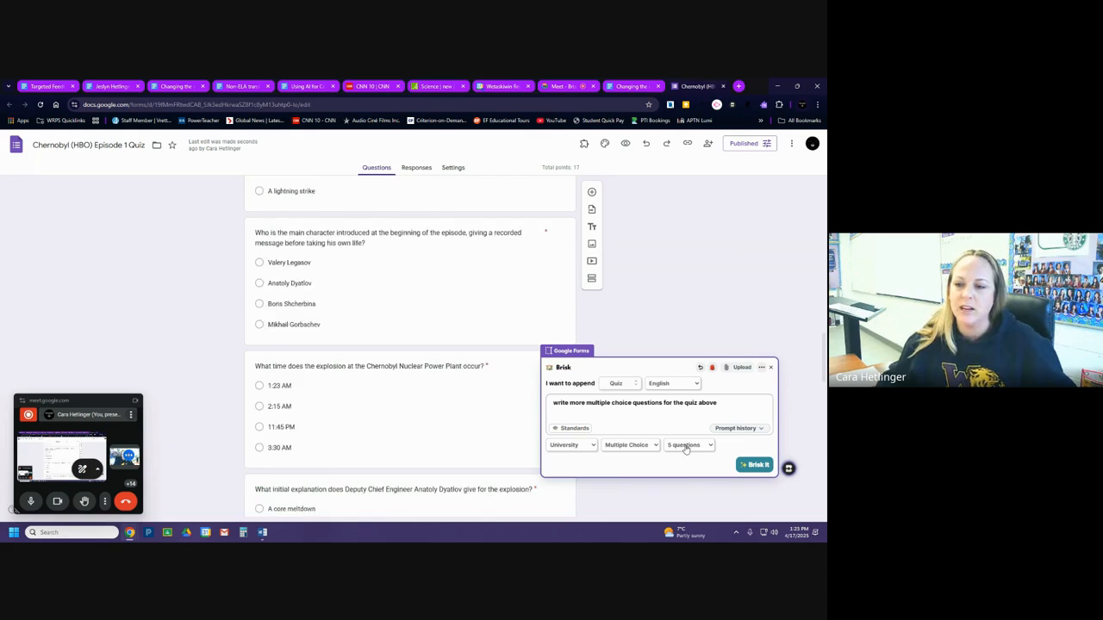
pyautogui.click(772, 368)
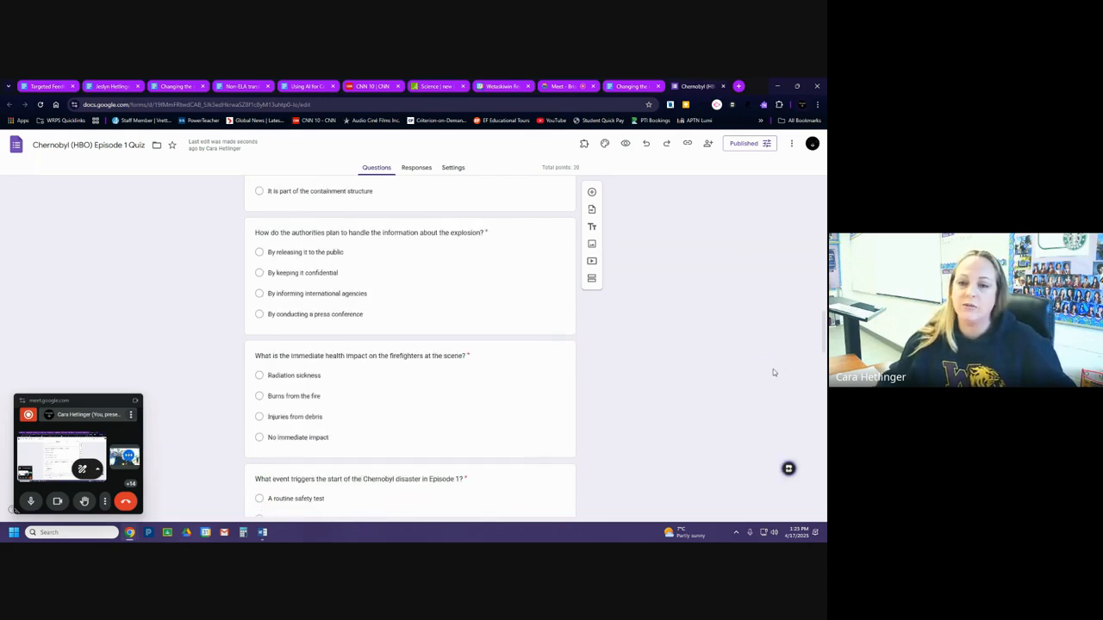
# Return to the start of the Chernobyl quiz form, then switch to the CNN 10 web page with the Thursday 4/17 video.
pyautogui.scroll(15, 418, 293)
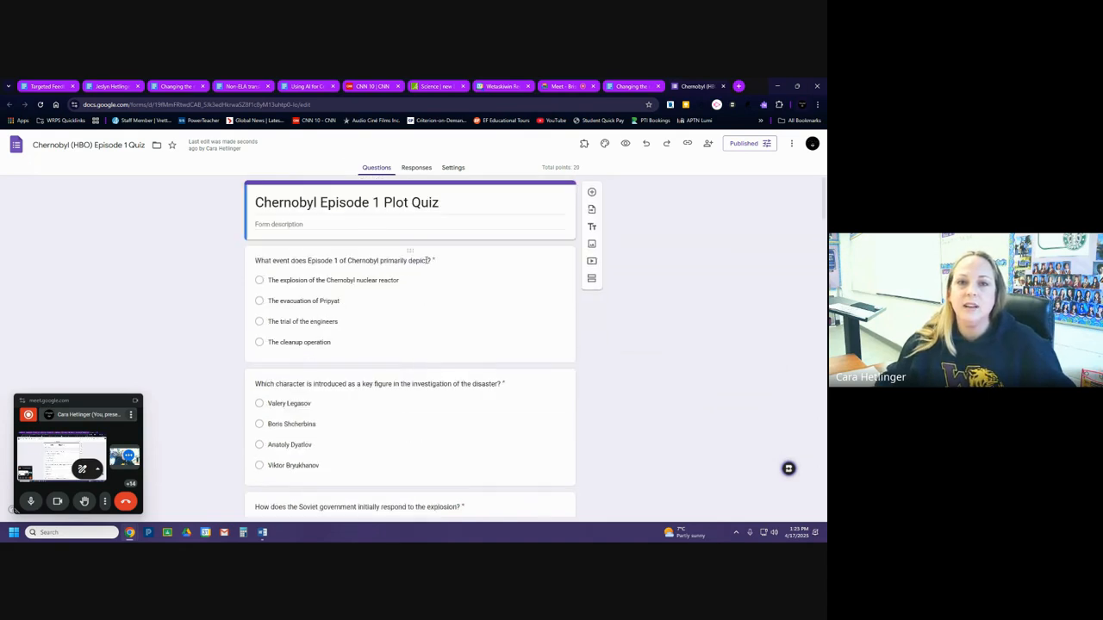
pyautogui.click(318, 88)
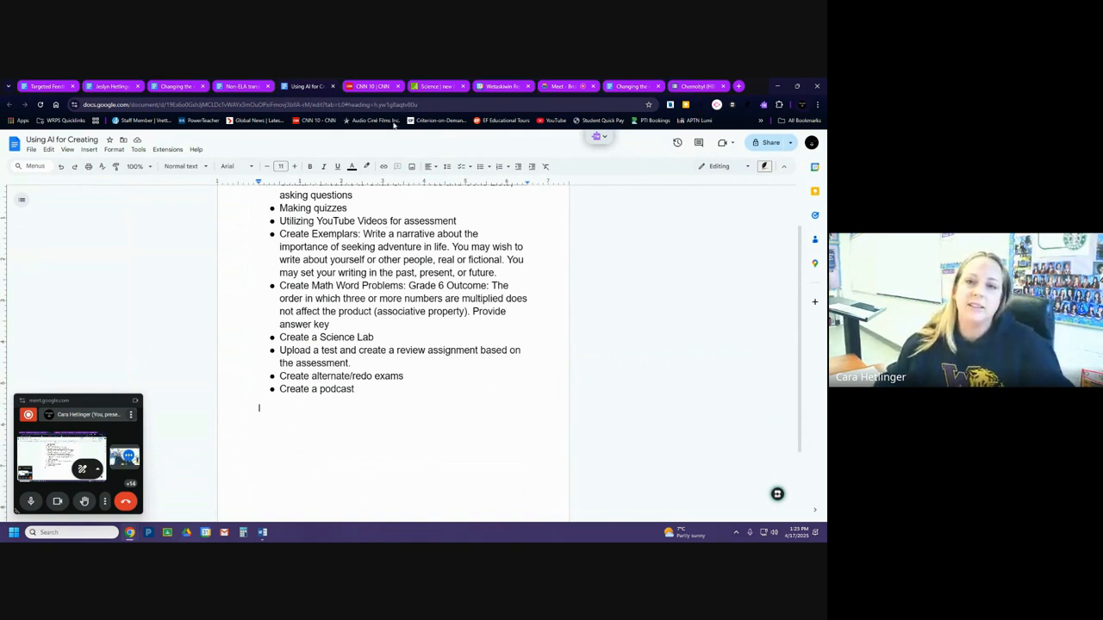
pyautogui.click(363, 87)
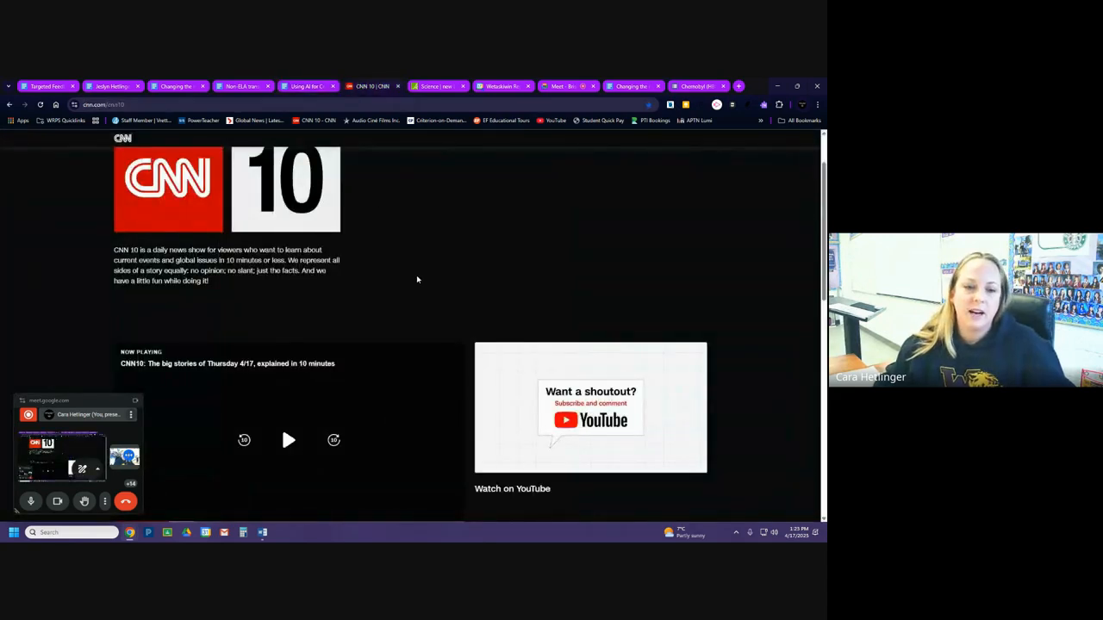
pyautogui.scroll(-3, 417, 280)
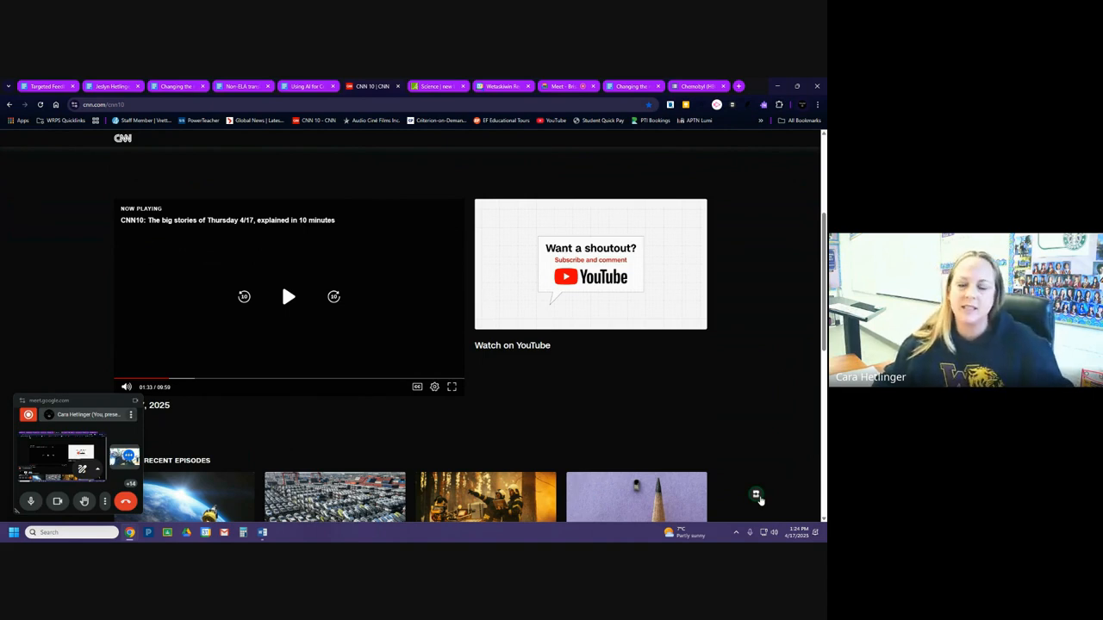
# Start a Brisk quiz from the CNN 10 page with the prompt "Create a quiz about this web page, add answer key".
pyautogui.click(758, 497)
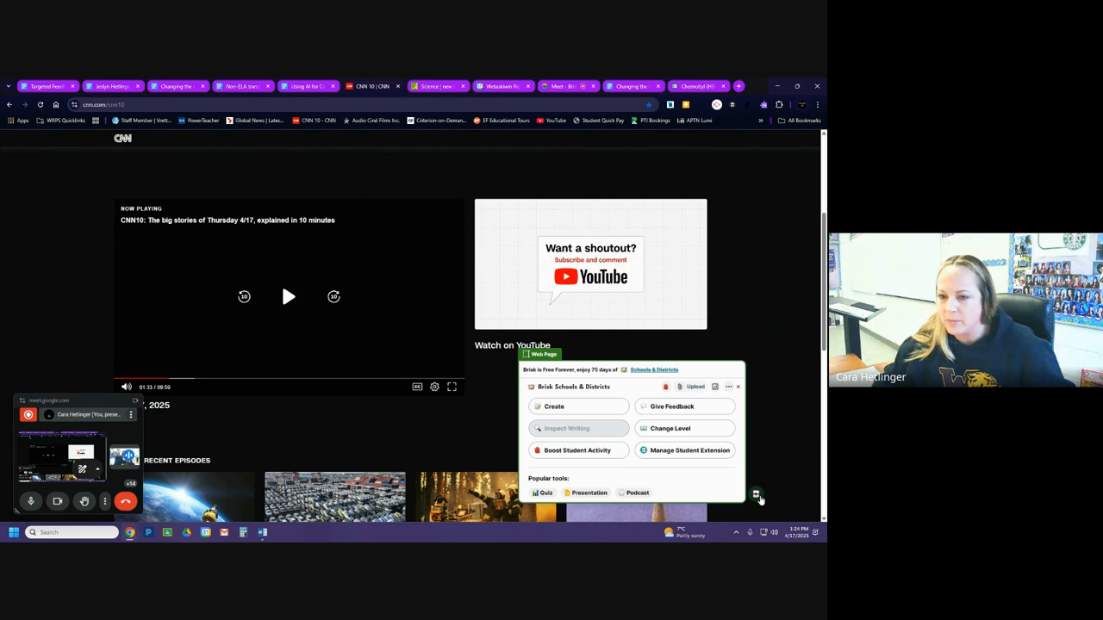
pyautogui.click(607, 408)
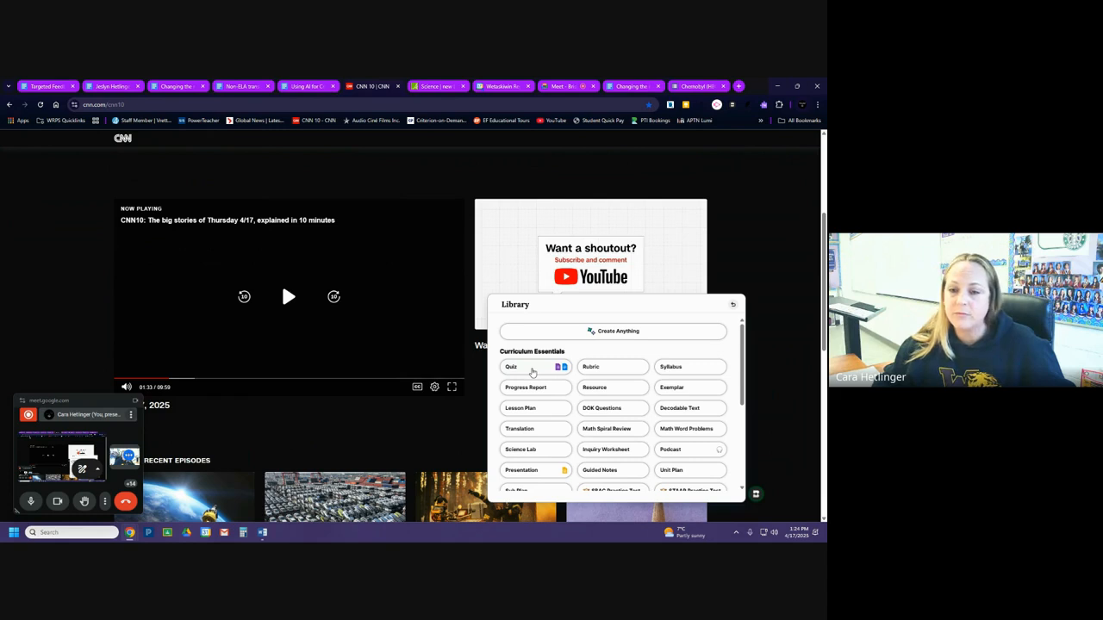
pyautogui.click(532, 370)
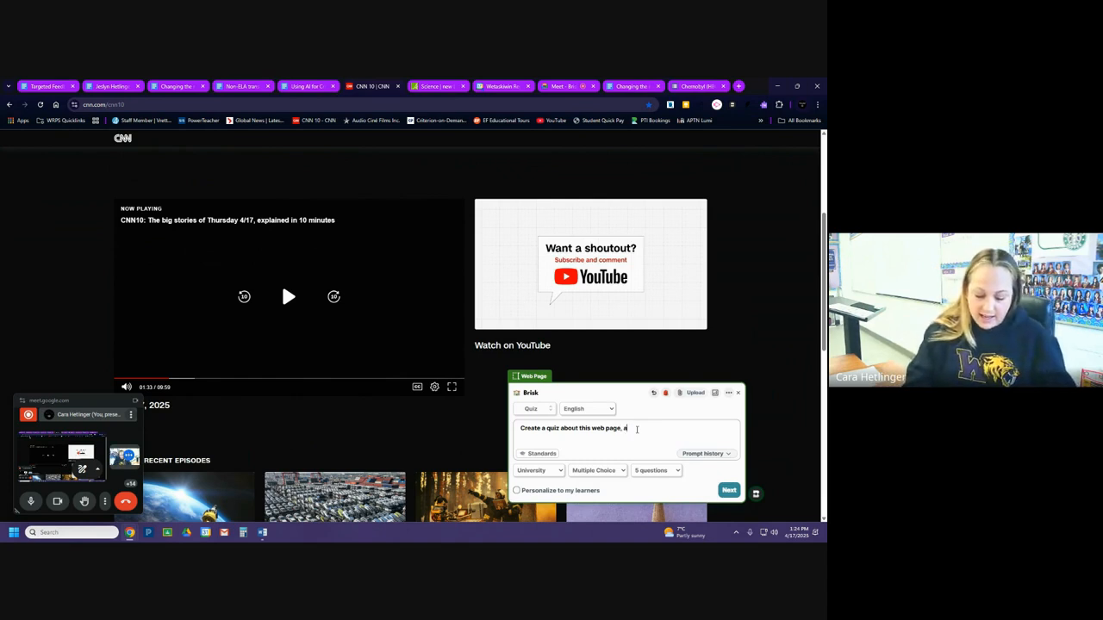
pyautogui.write(', add answers')
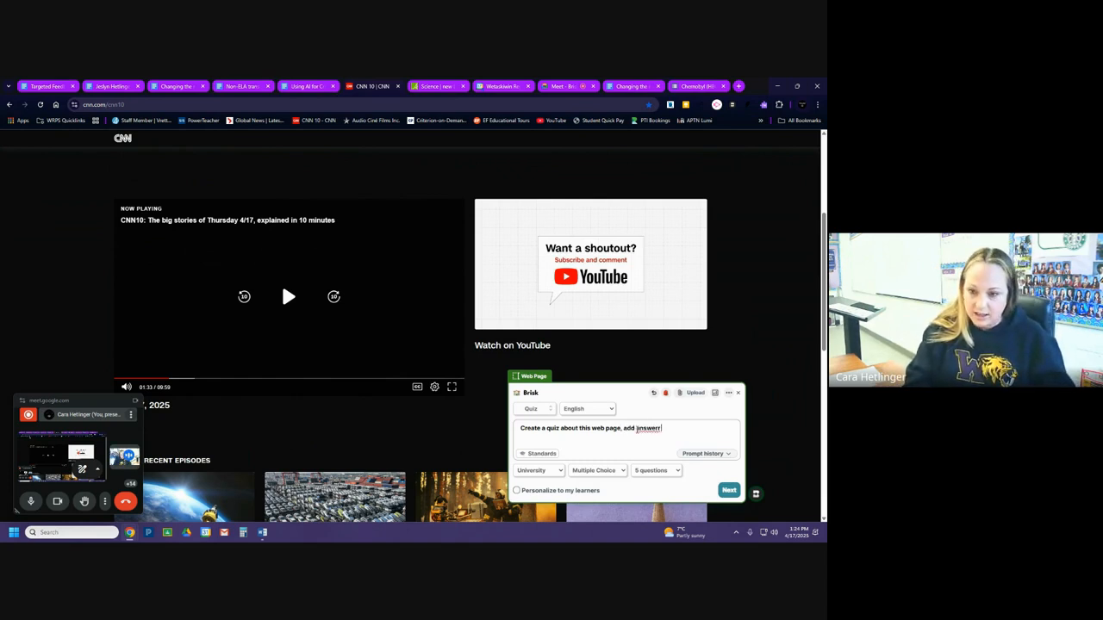
pyautogui.write(' key')
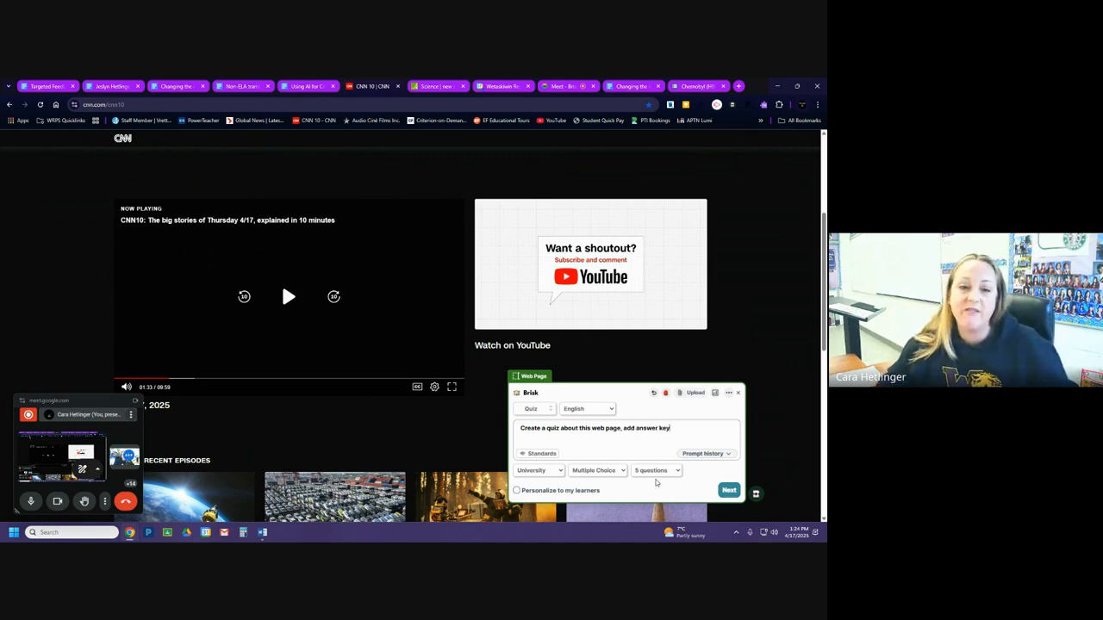
# Generate the web page quiz as a new Google Doc, review its questions up to the beginning, and close the Brisk window.
pyautogui.click(729, 490)
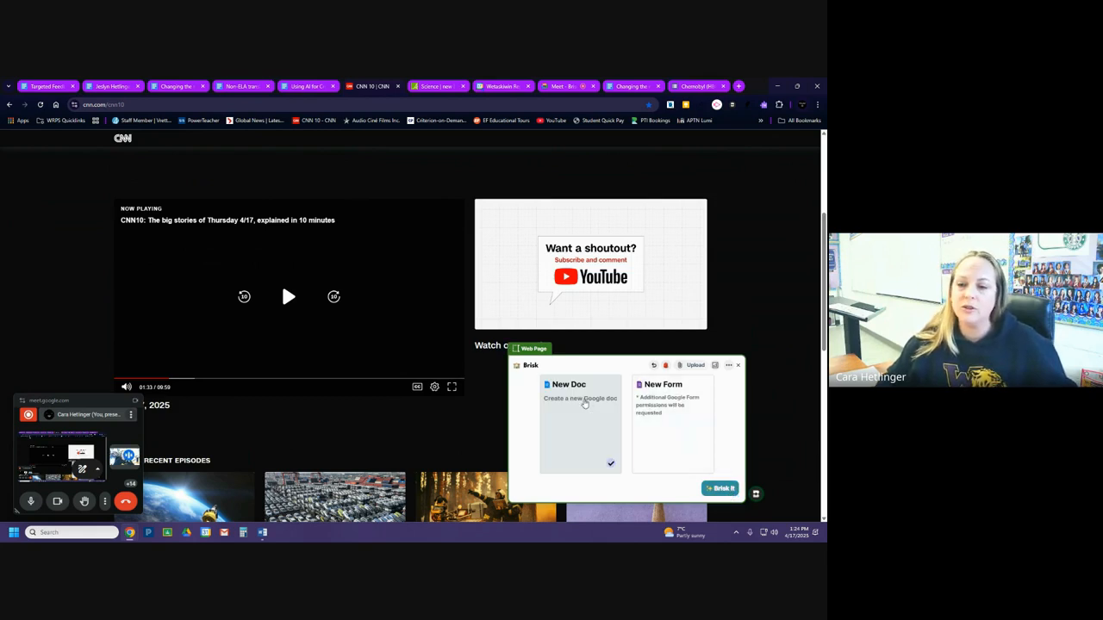
pyautogui.click(723, 489)
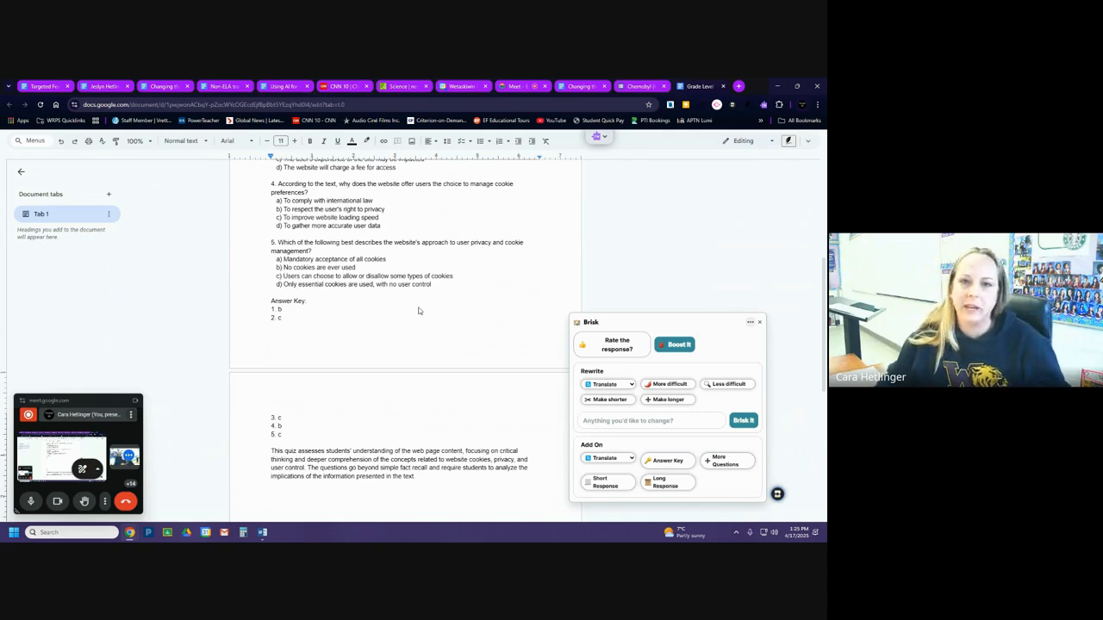
pyautogui.scroll(3, 417, 309)
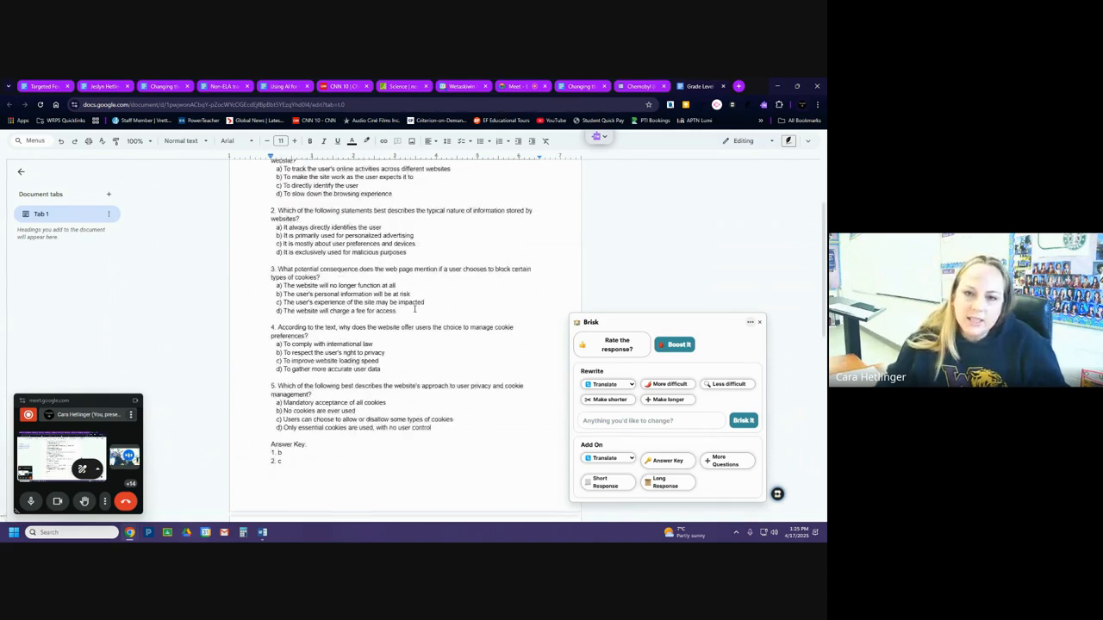
pyautogui.scroll(2, 415, 308)
pyautogui.scroll(1, 415, 308)
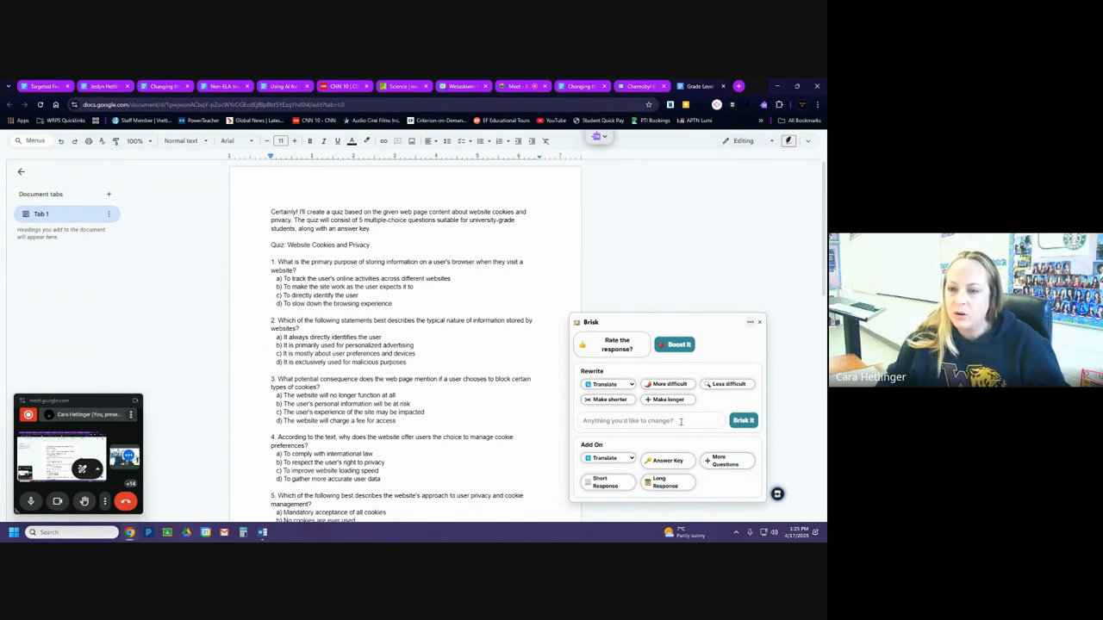
pyautogui.click(760, 323)
# Generate a Google Doc text with Brisk's Create Anything from the prompt "Create a summary of Episode 1 Chernobyl on HBO", and close the Brisk window.
pyautogui.click(777, 494)
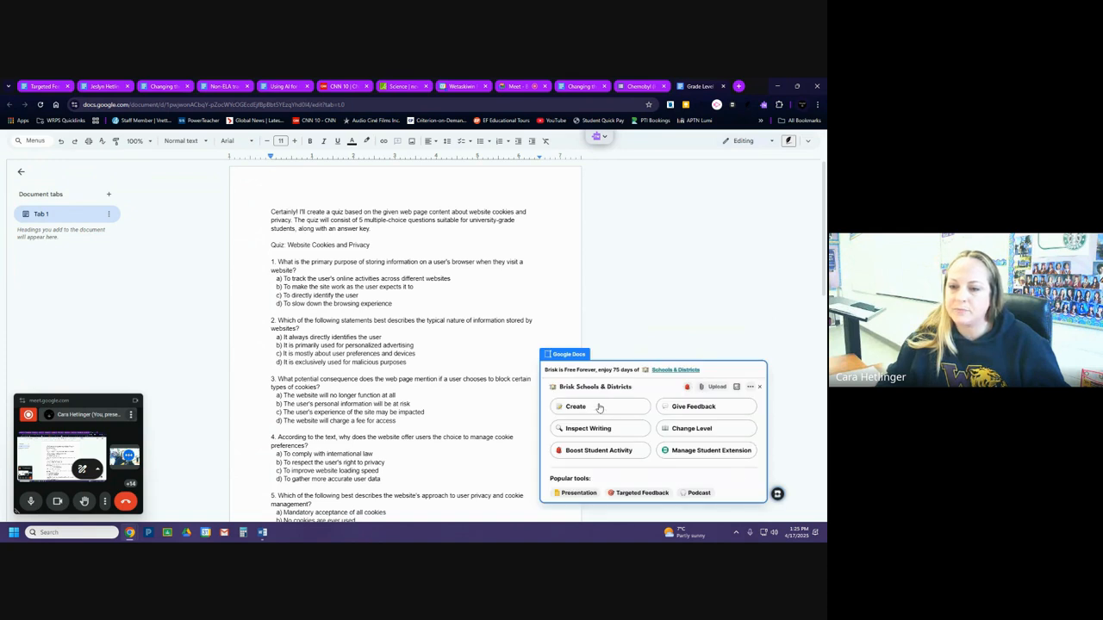
pyautogui.click(600, 408)
pyautogui.click(637, 332)
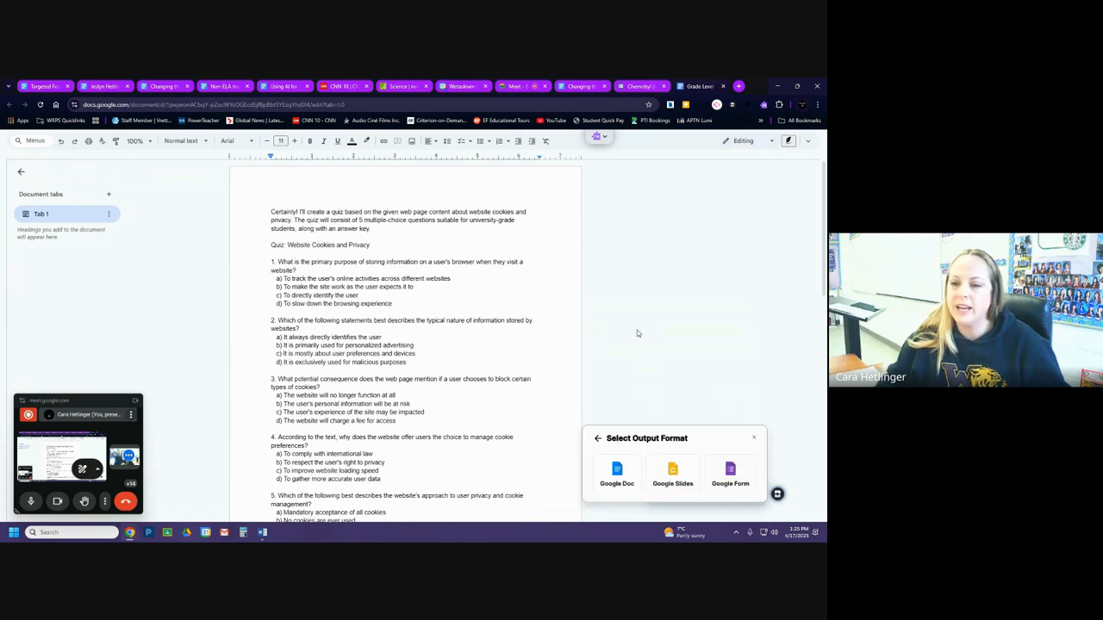
pyautogui.click(618, 474)
pyautogui.write('Cre')
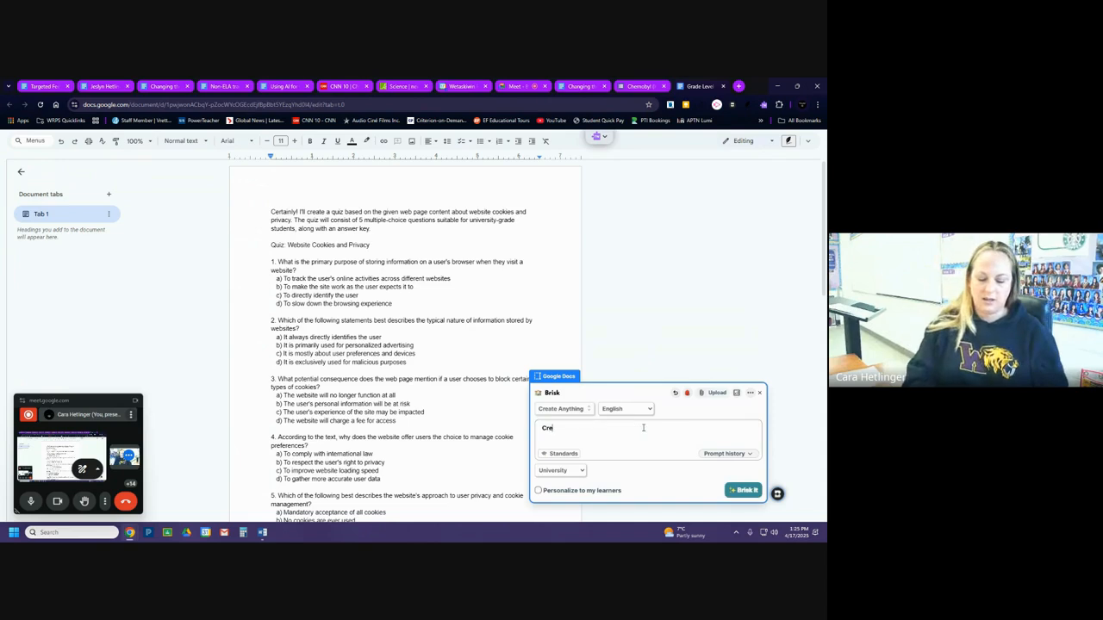
pyautogui.write('ate a summary of Episode 1 Chernobyl on HBO')
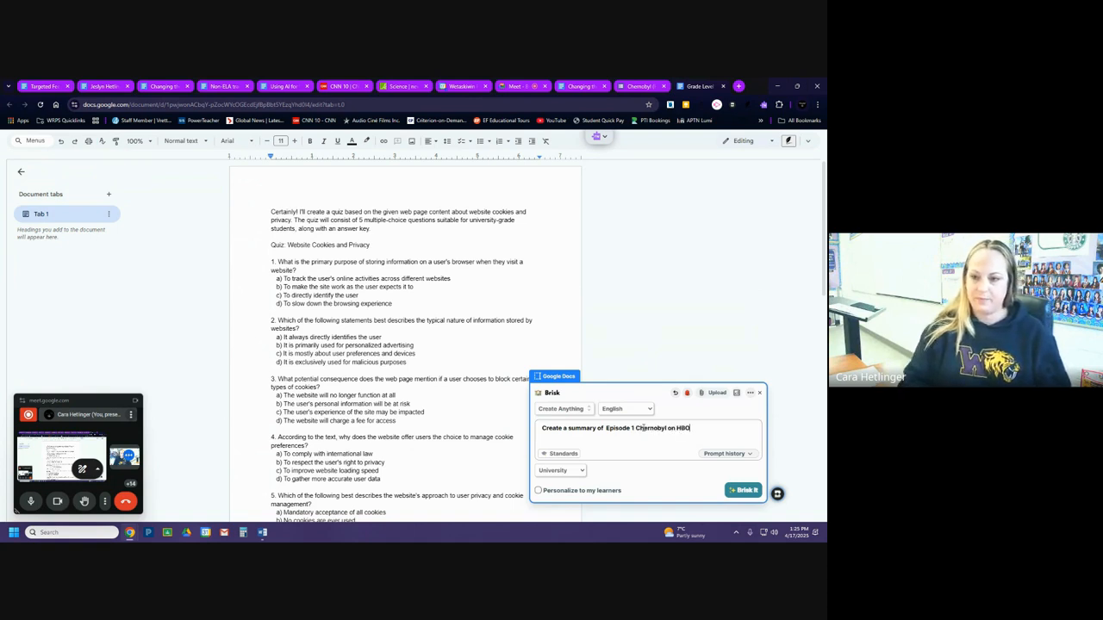
pyautogui.click(739, 490)
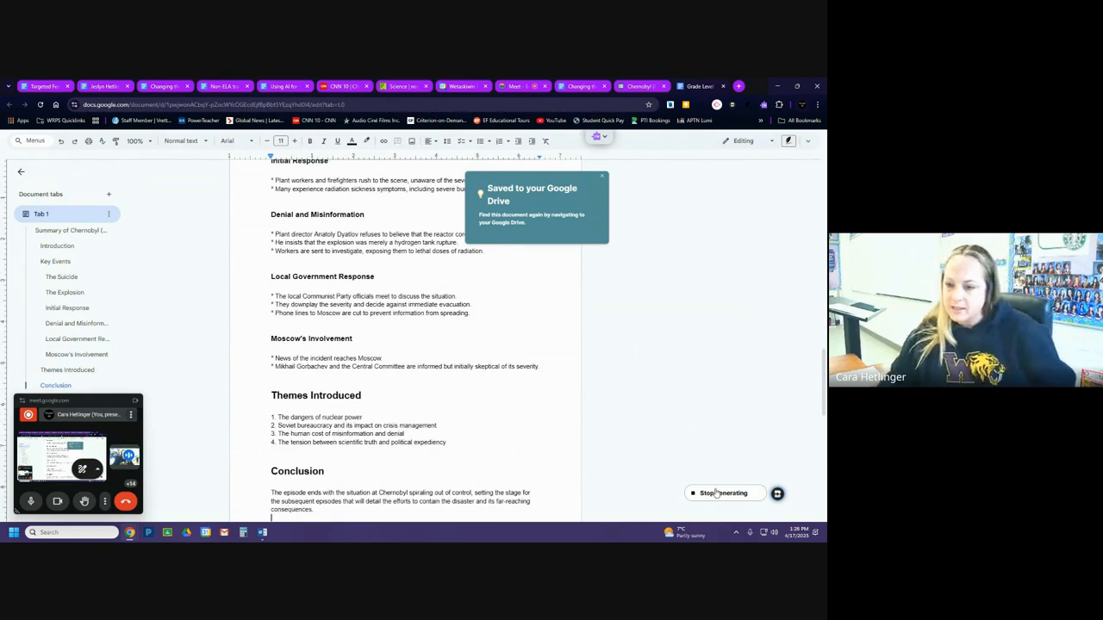
pyautogui.click(759, 387)
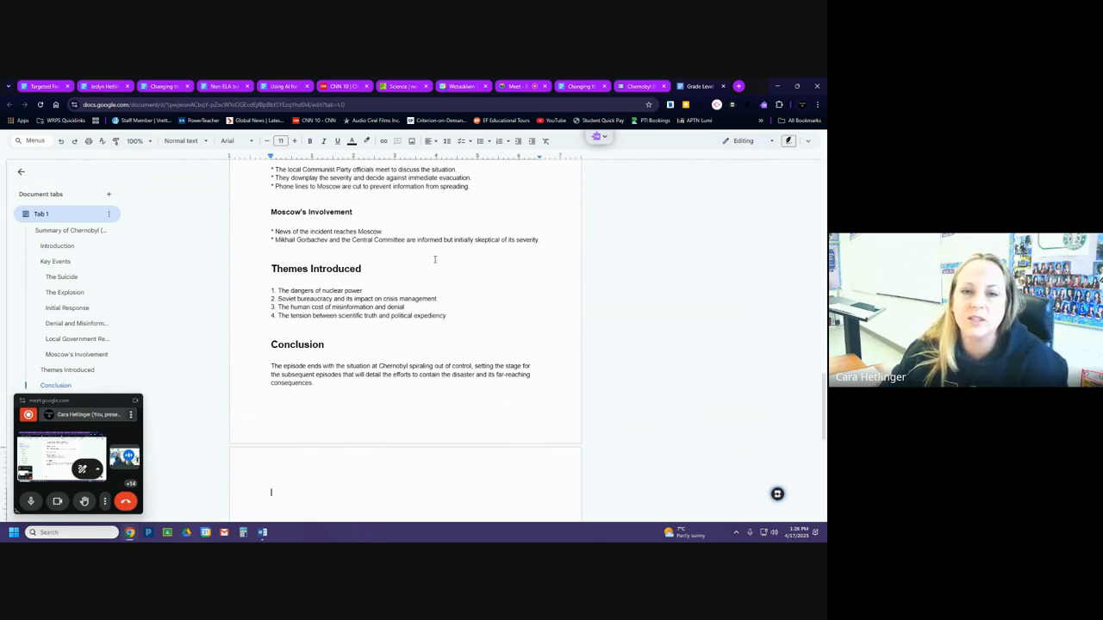
# Set up a Brisk Exemplar using the adventure narrative prompt from the Using AI for Creating document, adding "Make this story 2.5 pages double spaced".
pyautogui.click(282, 86)
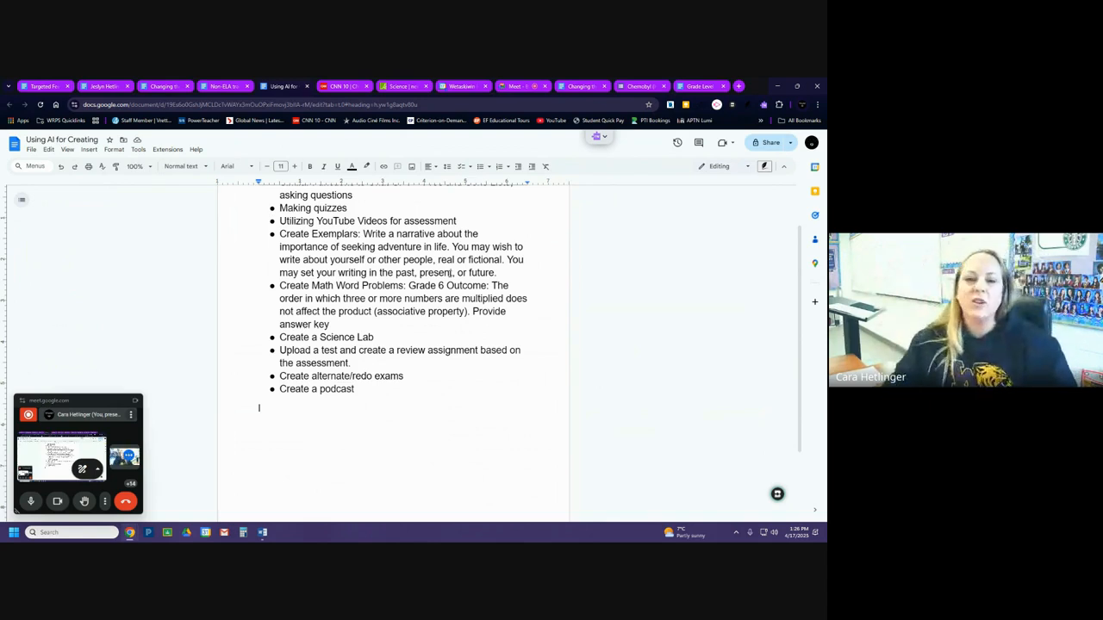
pyautogui.moveTo(364, 233); pyautogui.dragTo(501, 273)
pyautogui.hotkey('ctrl', 'c')
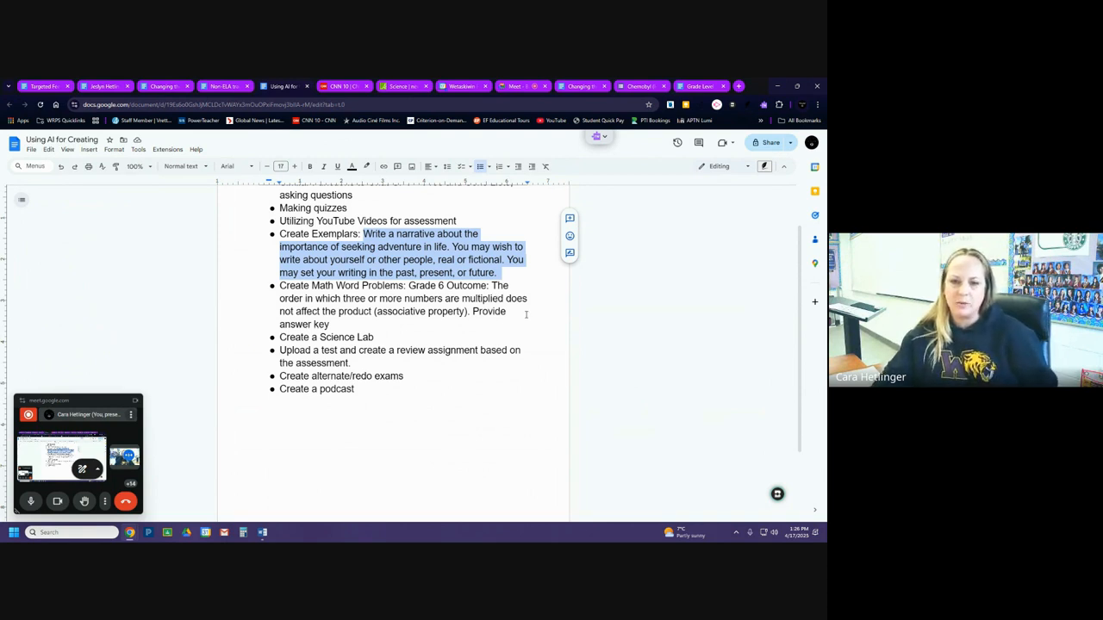
pyautogui.click(777, 494)
pyautogui.click(616, 410)
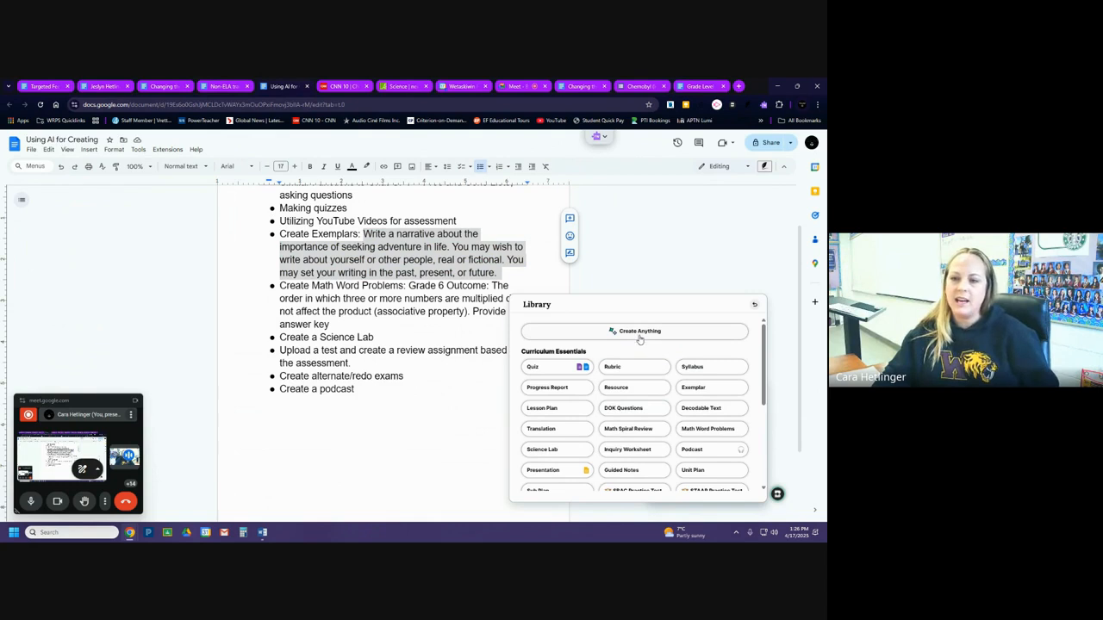
pyautogui.click(707, 393)
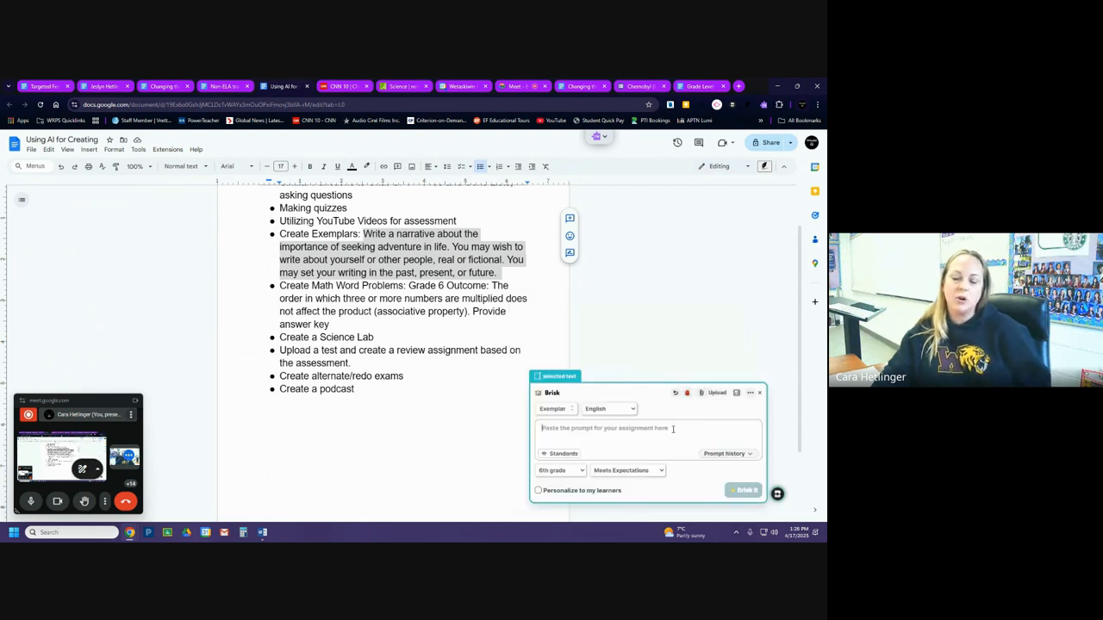
pyautogui.hotkey('ctrl', 'v')
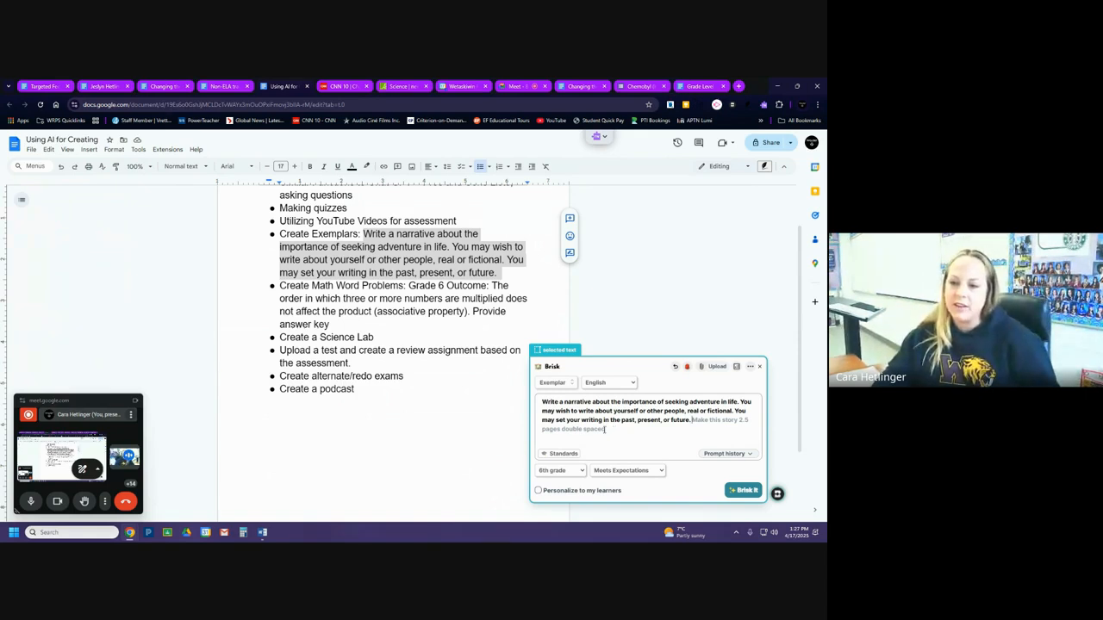
pyautogui.press('Tab')
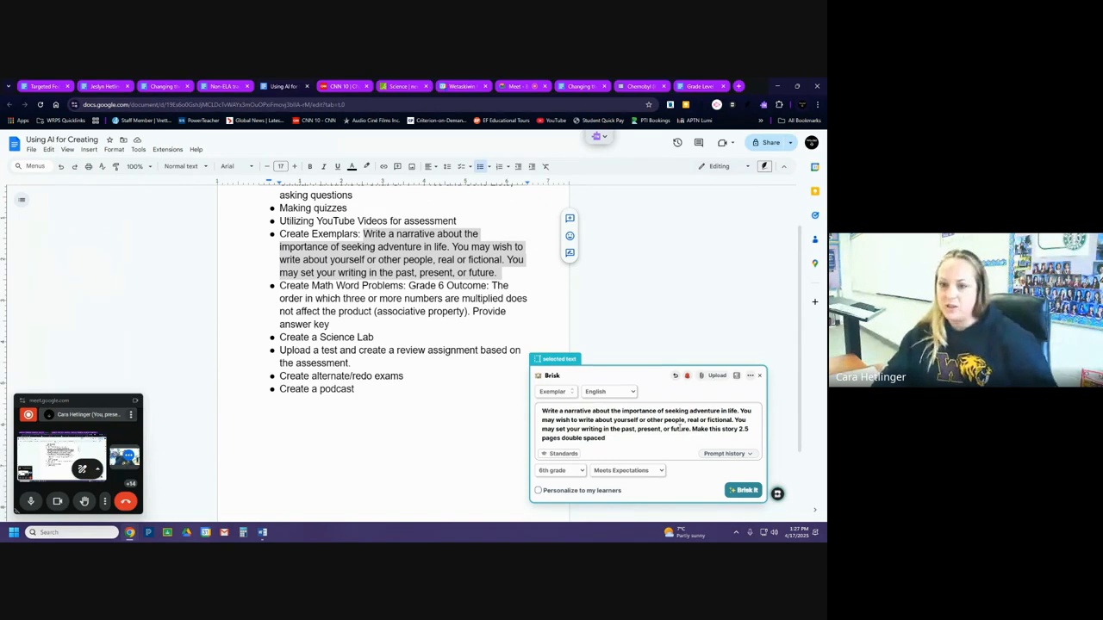
# Set the exemplar to 10th grade and Exceeds Expectations, and generate it.
pyautogui.click(580, 470)
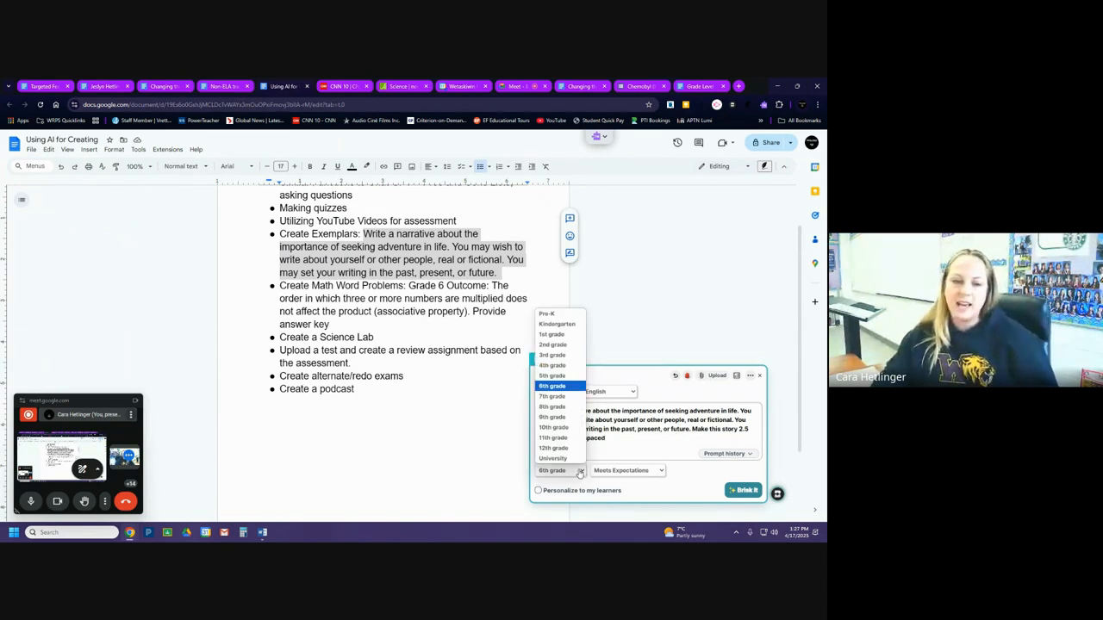
pyautogui.click(555, 428)
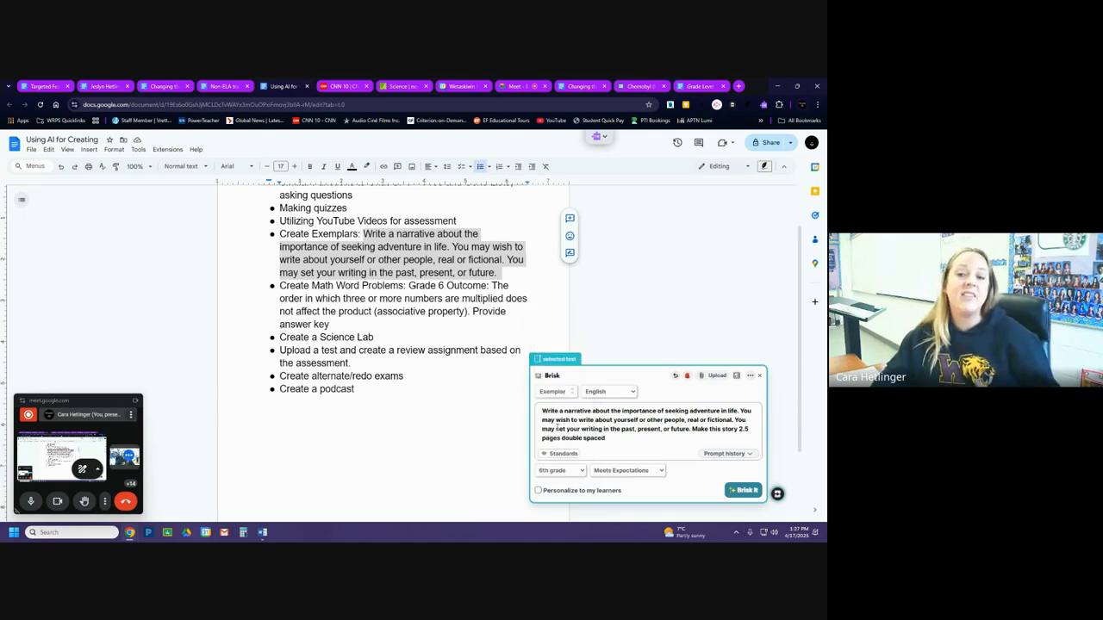
pyautogui.click(608, 469)
pyautogui.click(612, 504)
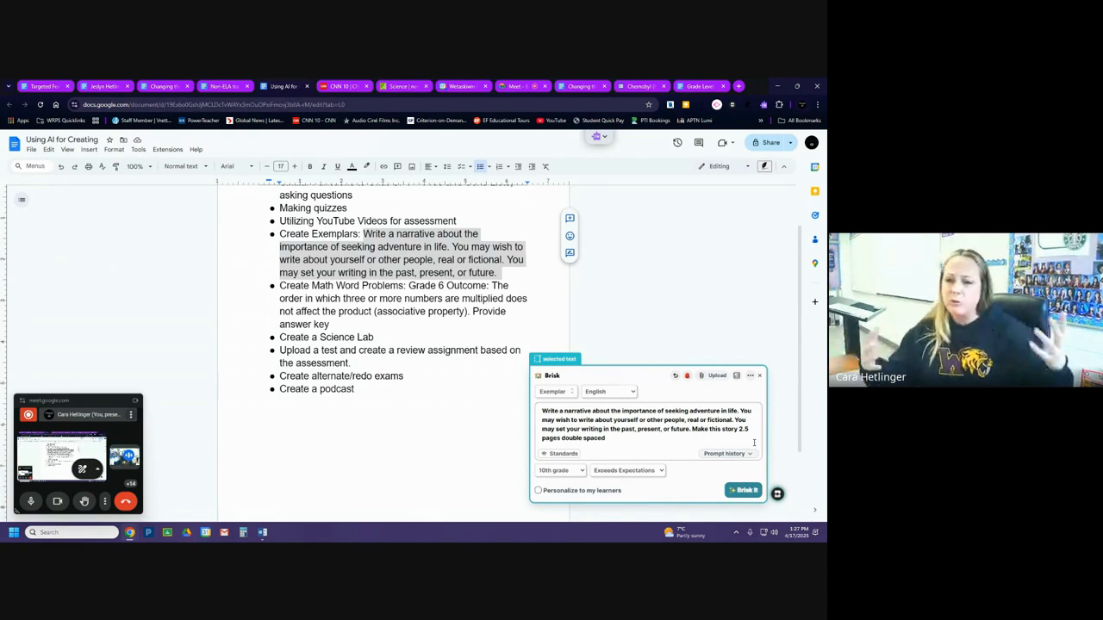
pyautogui.click(745, 491)
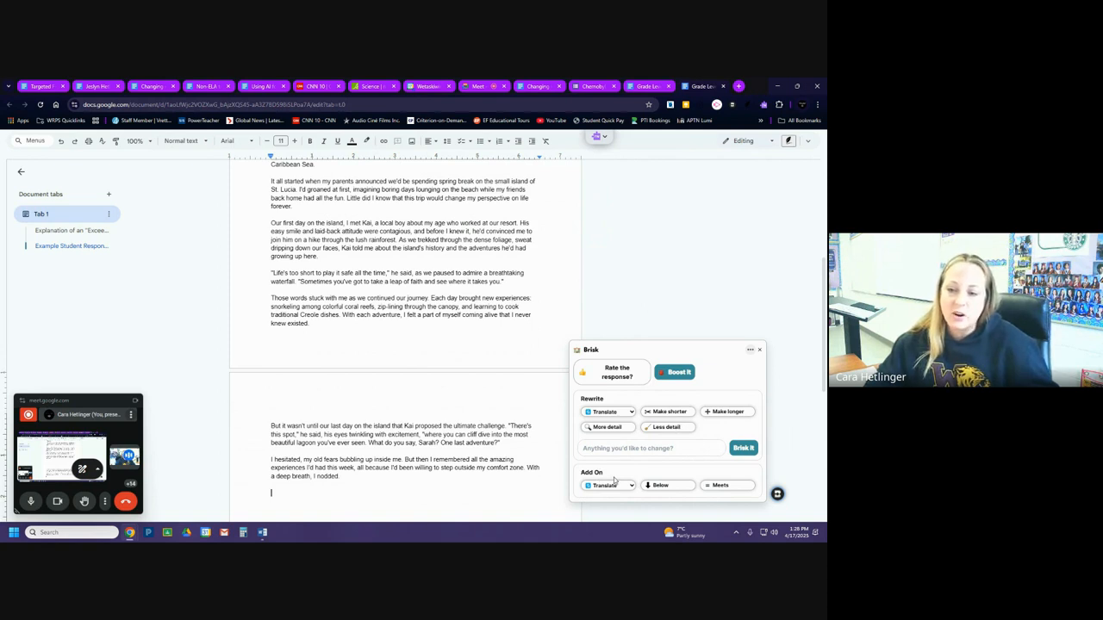
# Add a below expectations response to the exemplar document with Brisk, view it from its heading, and close the Brisk window.
pyautogui.click(660, 487)
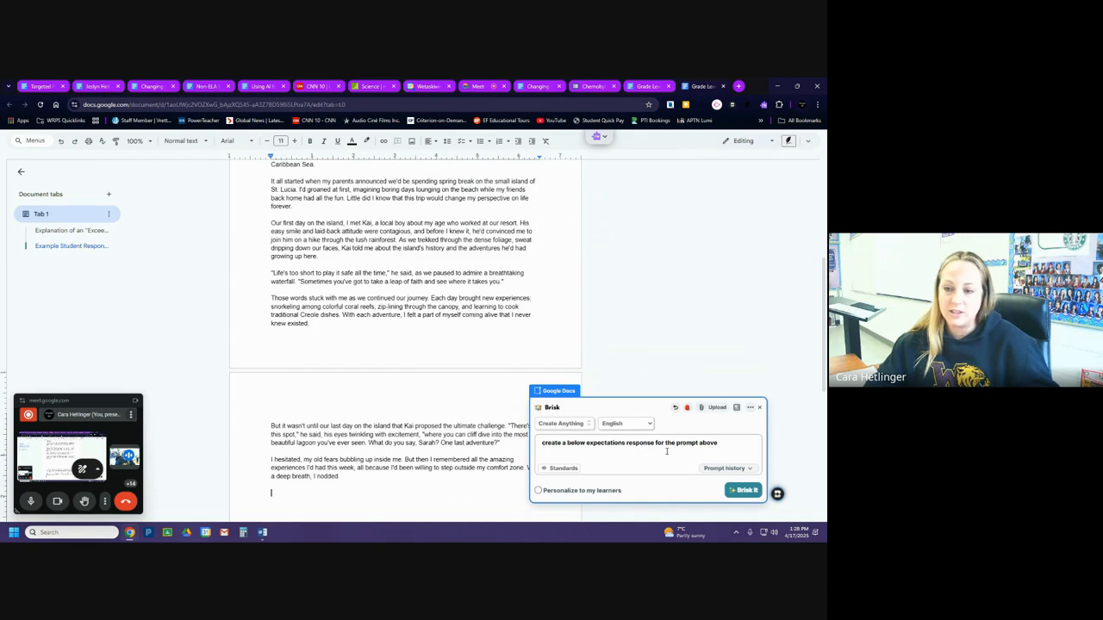
pyautogui.click(737, 491)
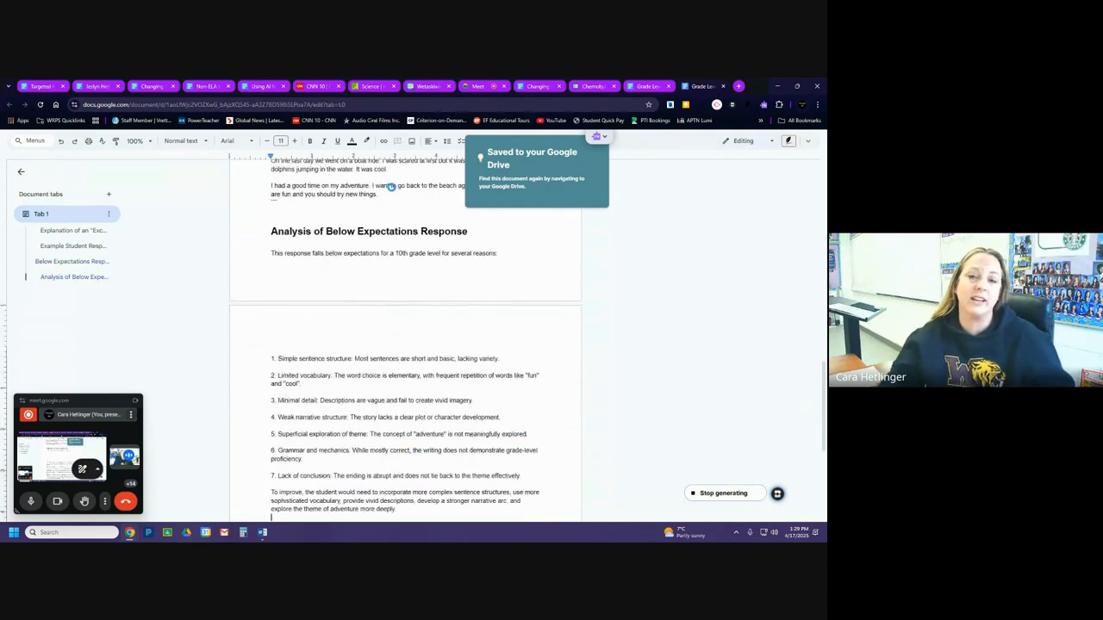
pyautogui.scroll(5, 350, 231)
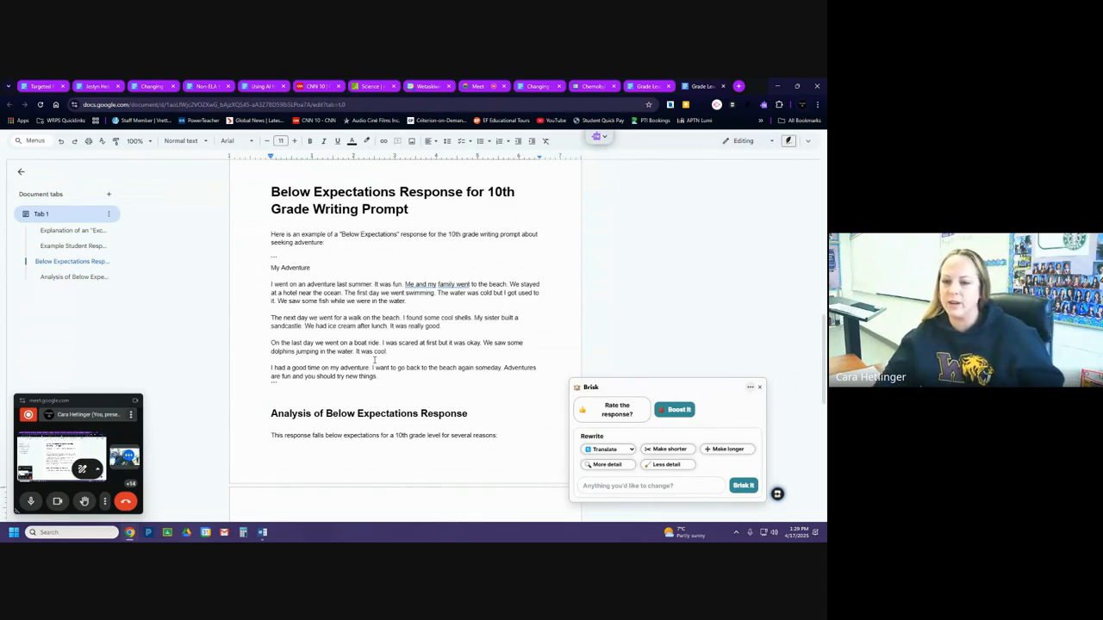
pyautogui.click(760, 388)
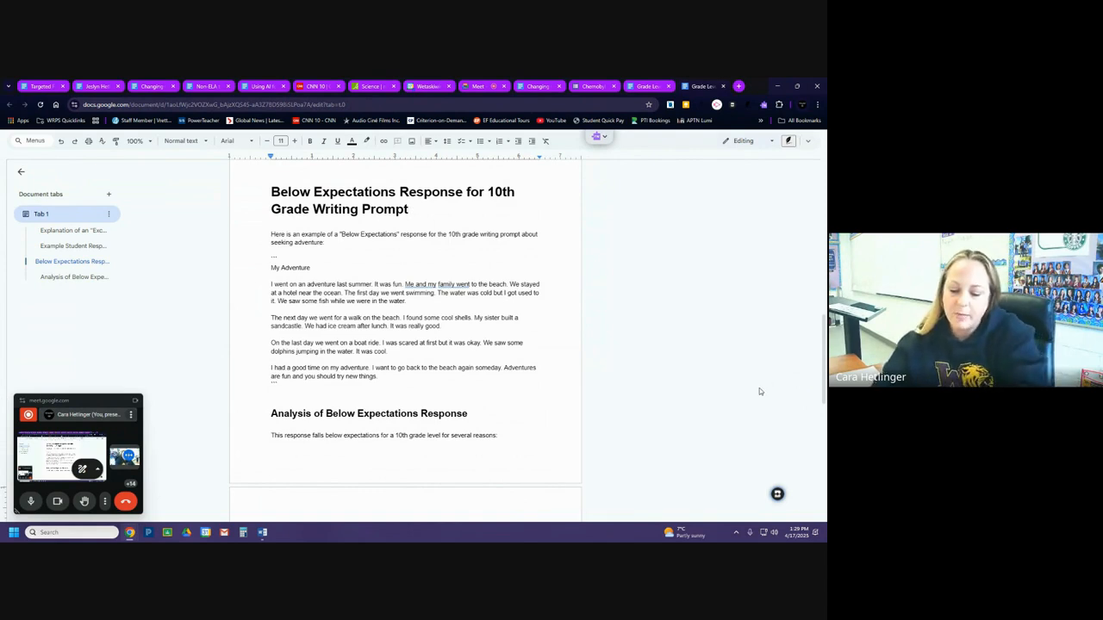
# Open Brisk's creation library and copy the Grade 6 associative property outcome, including "Provide answer key", from the Using AI for Creating document.
pyautogui.click(778, 494)
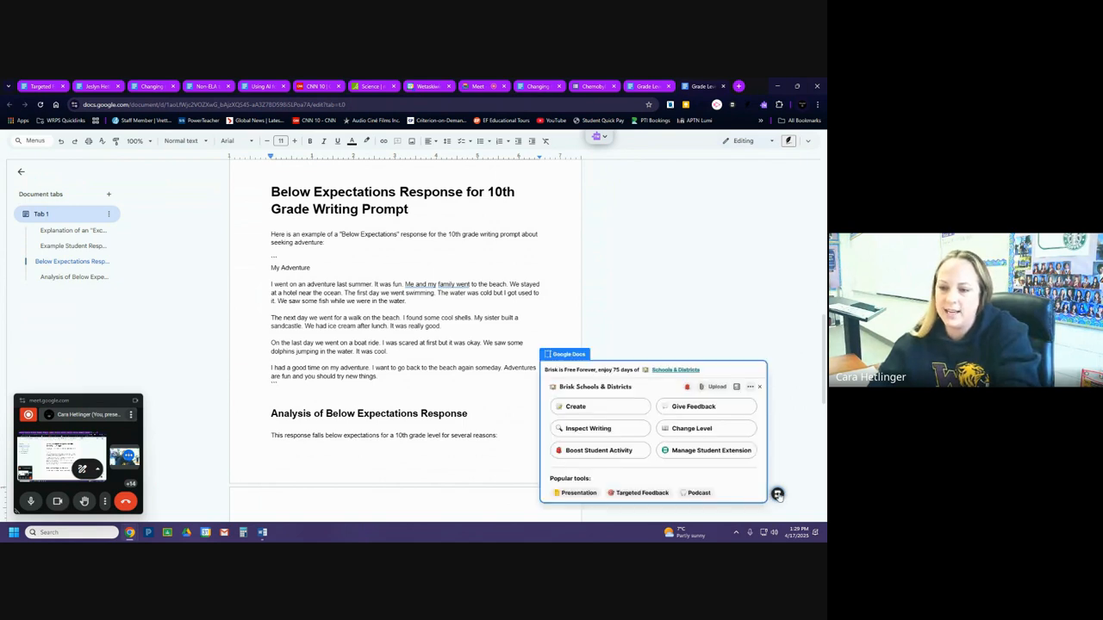
pyautogui.click(607, 409)
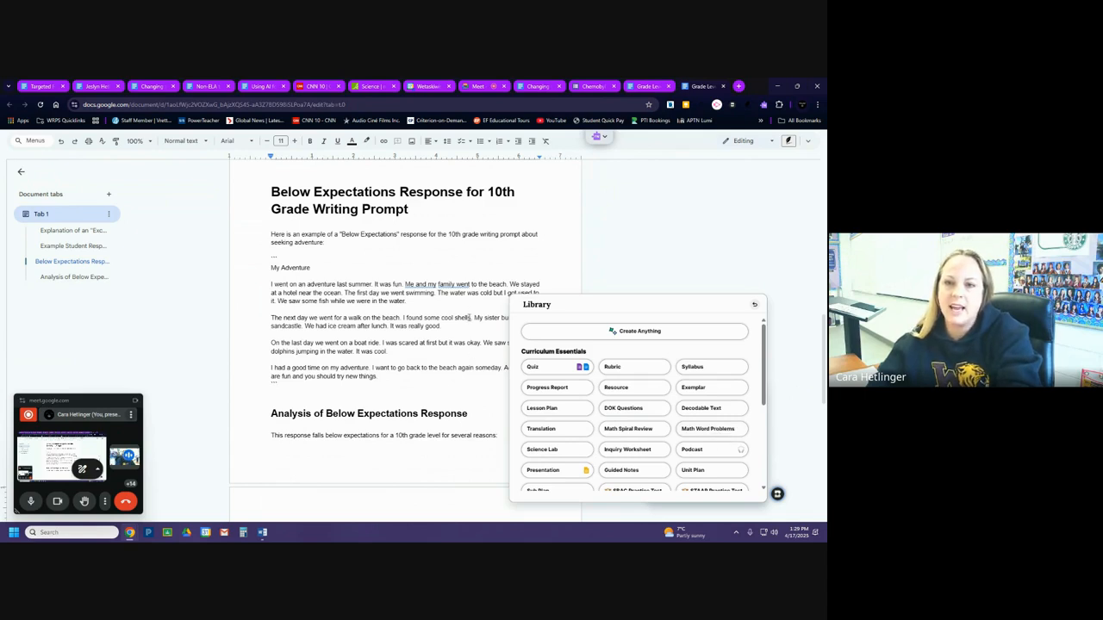
pyautogui.click(257, 87)
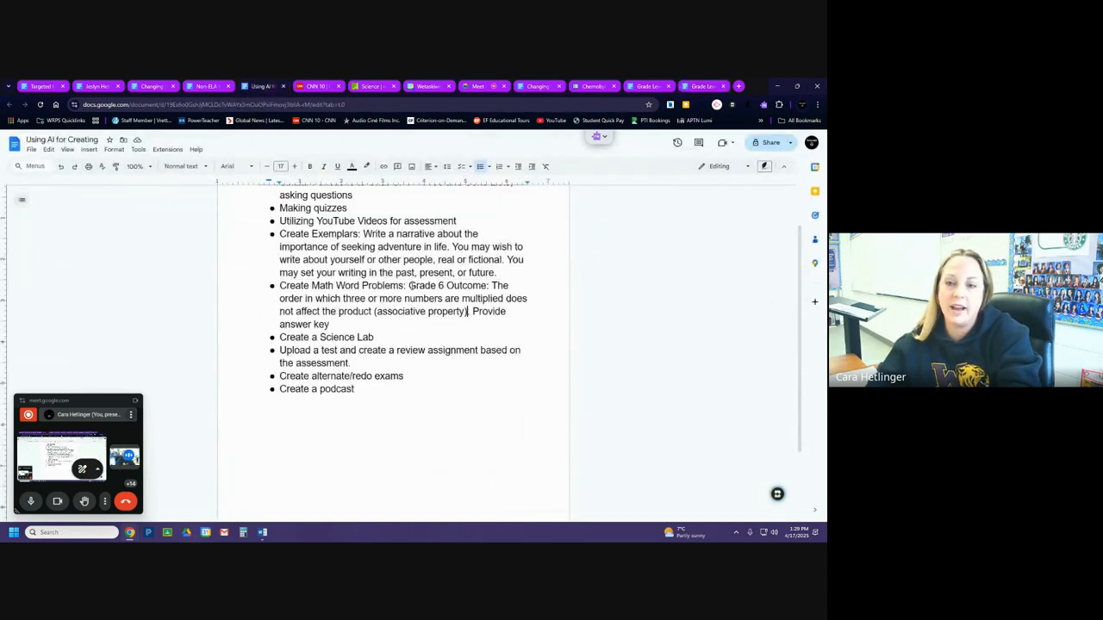
pyautogui.moveTo(492, 285); pyautogui.dragTo(492, 319)
pyautogui.hotkey('ctrl', 'c')
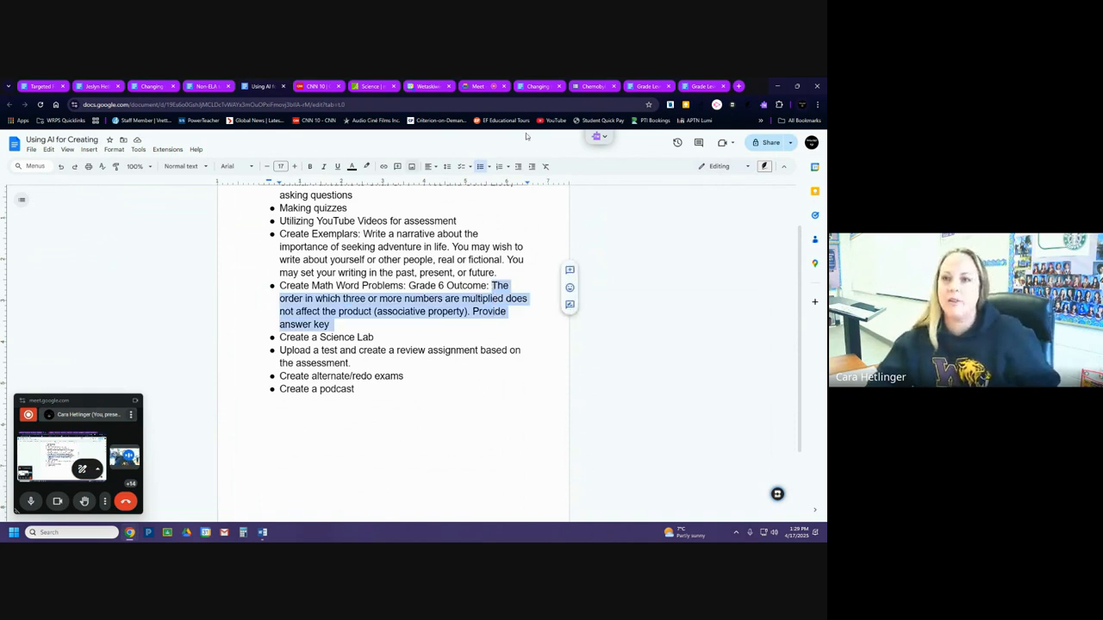
pyautogui.click(705, 87)
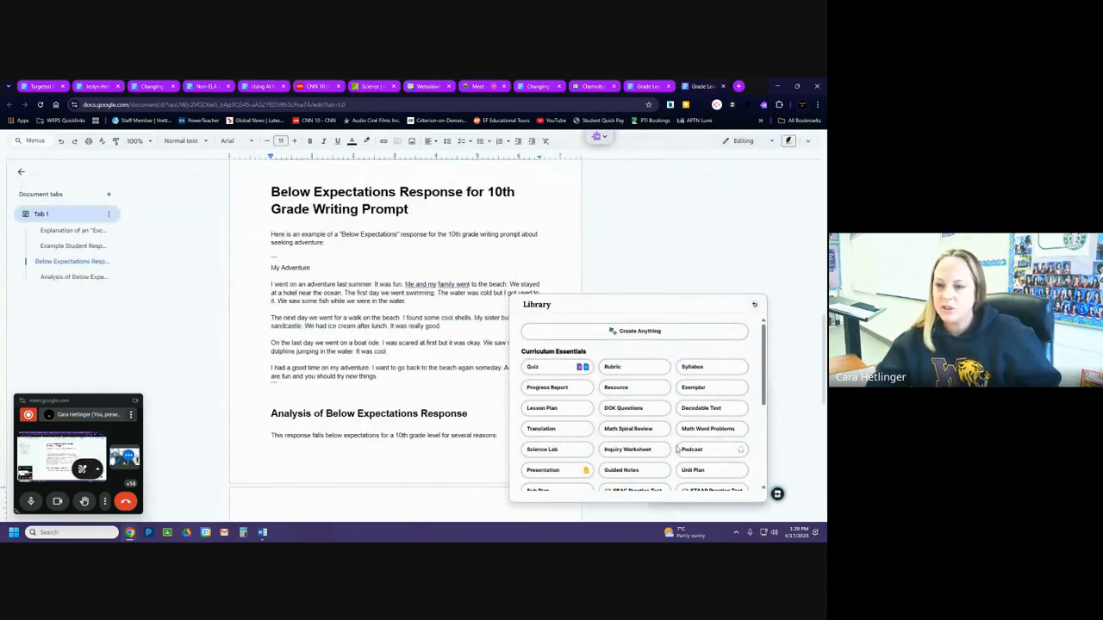
# Set up Brisk Math Word Problems in the exemplar document with the copied associative property outcome as the prompt.
pyautogui.click(702, 431)
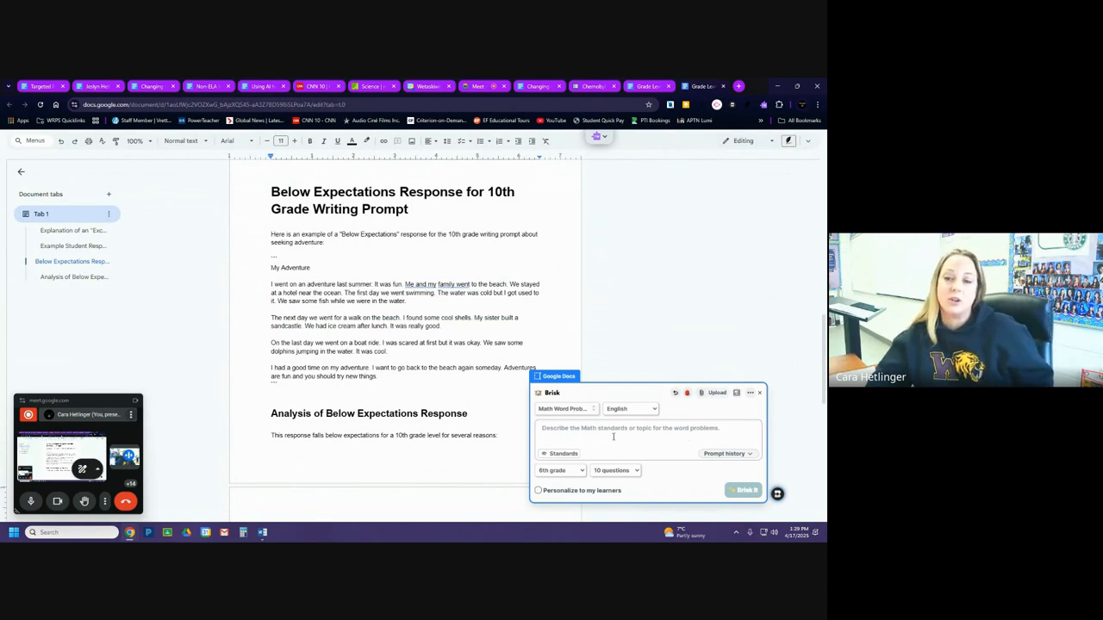
pyautogui.click(749, 393)
pyautogui.click(760, 331)
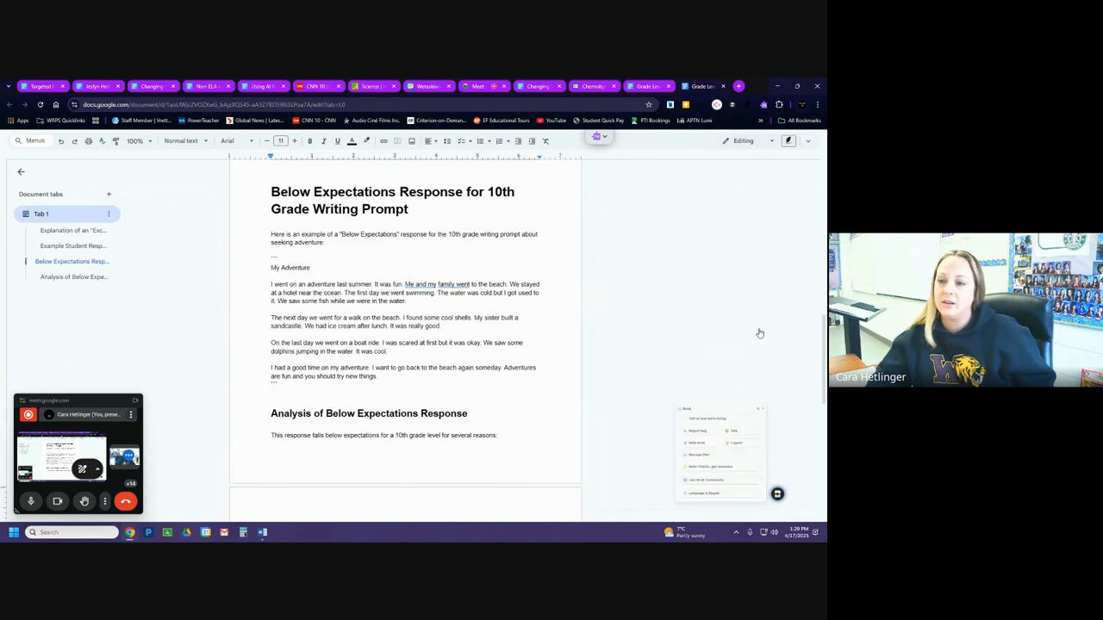
pyautogui.click(777, 493)
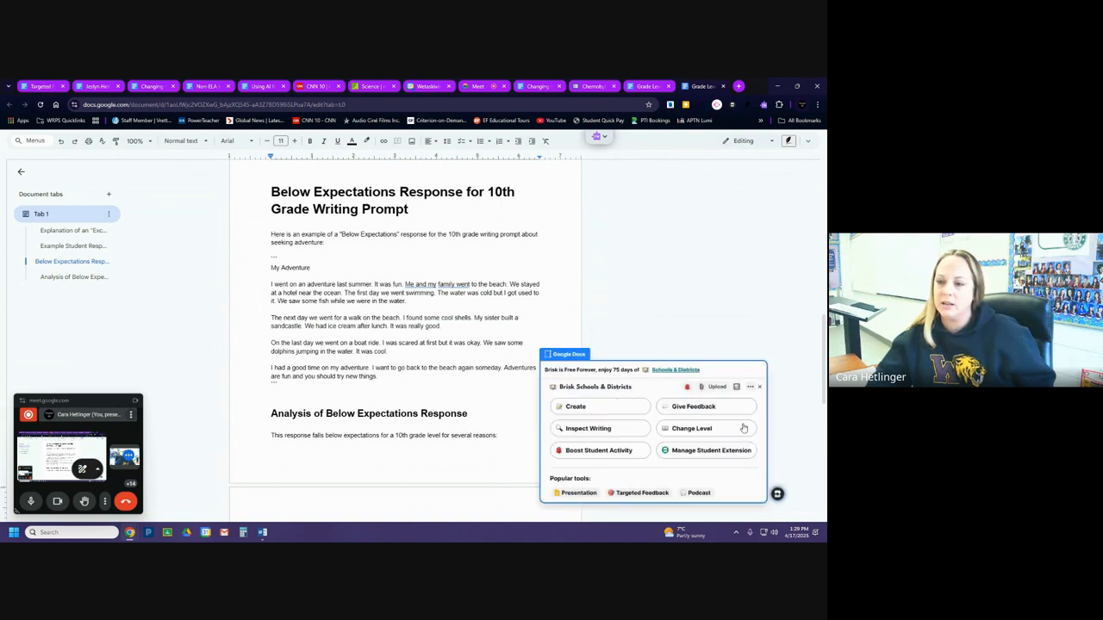
pyautogui.click(572, 406)
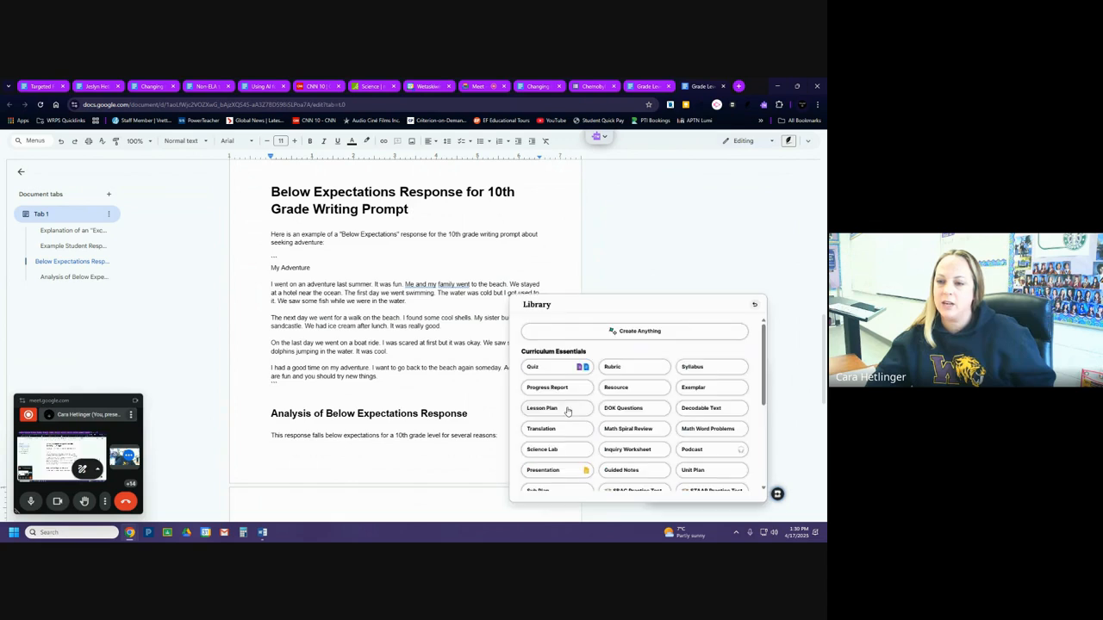
pyautogui.click(706, 430)
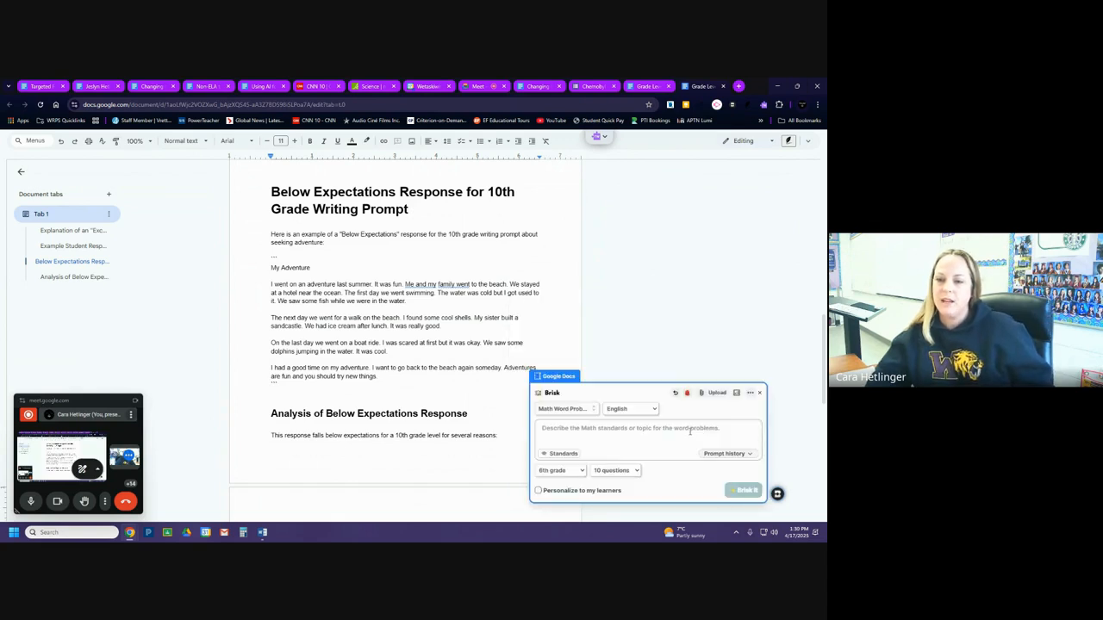
pyautogui.hotkey('ctrl', 'v')
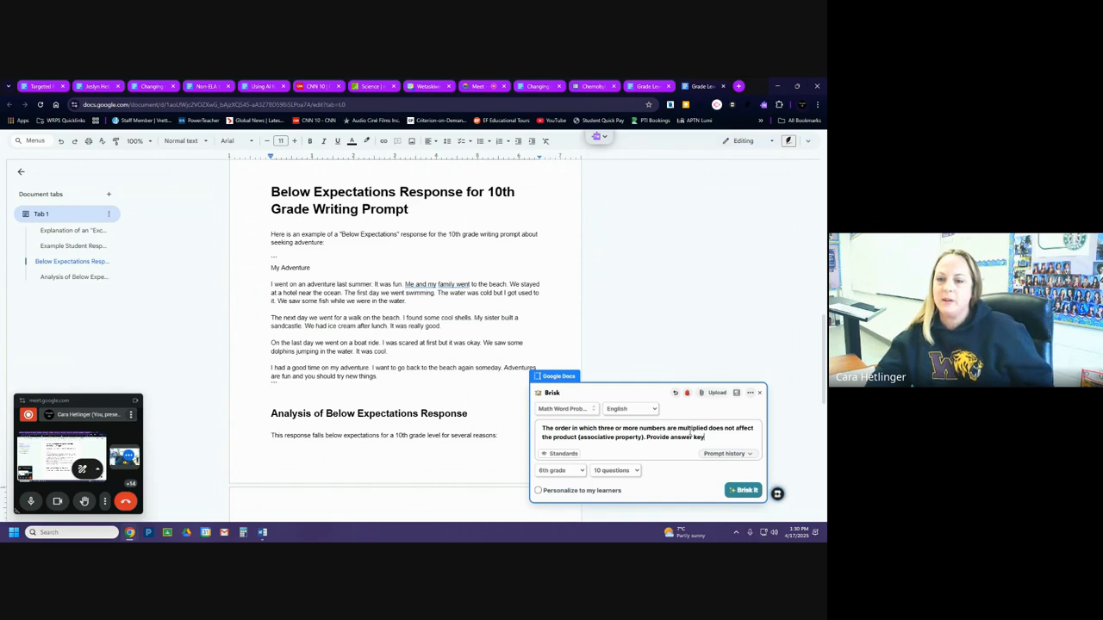
pyautogui.click(594, 410)
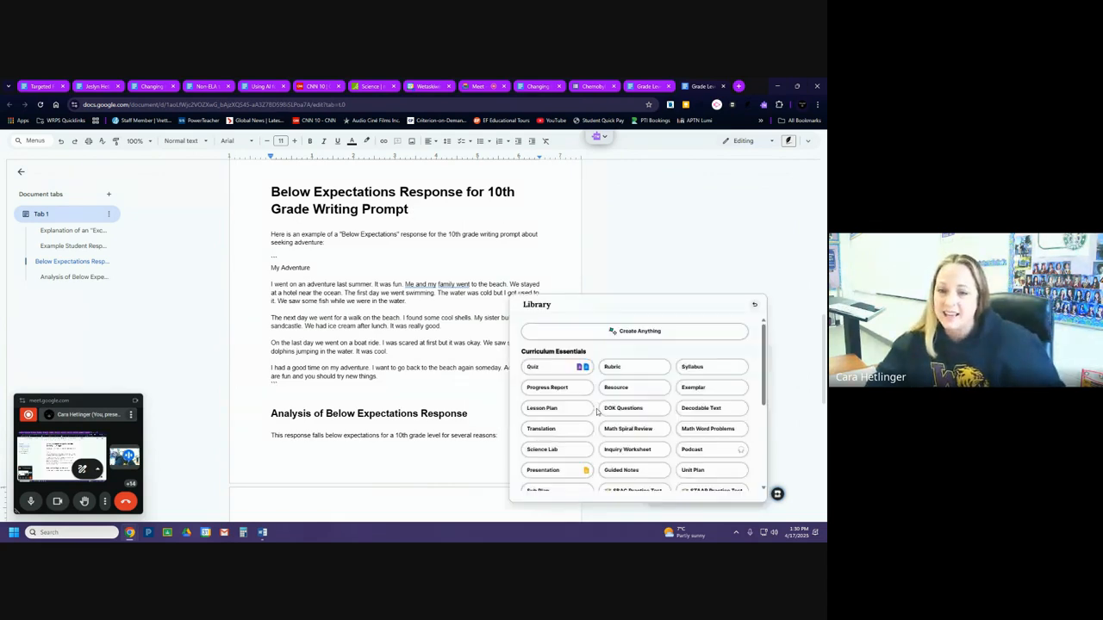
pyautogui.click(706, 428)
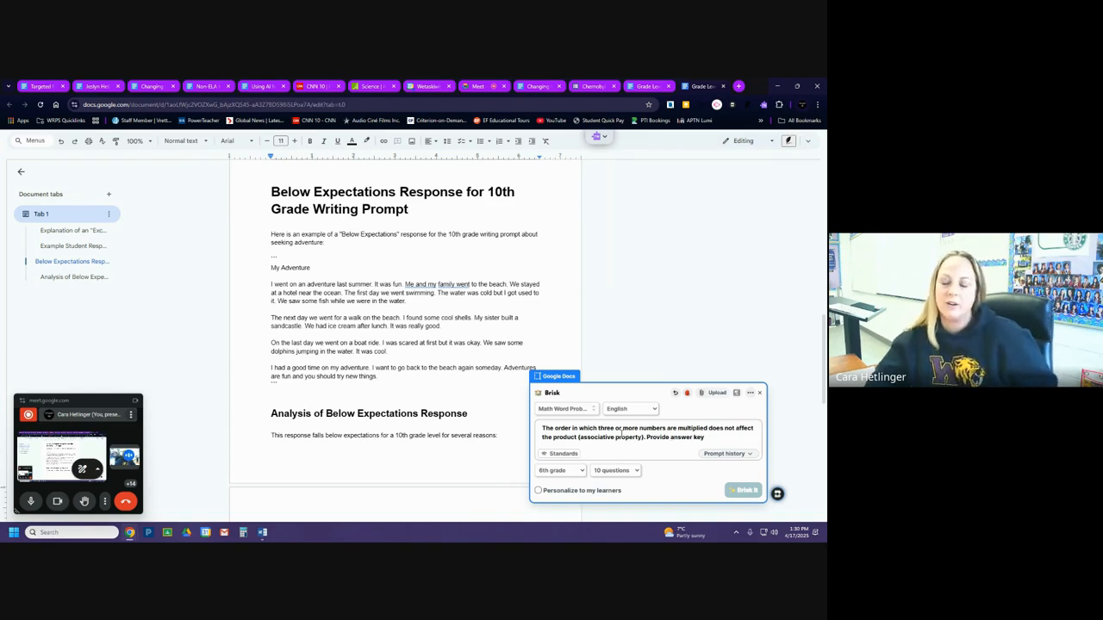
# Set the word problems to 2 questions, end the prompt with a period, generate them, and close the Brisk window after viewing the answer key.
pyautogui.click(614, 475)
pyautogui.click(609, 273)
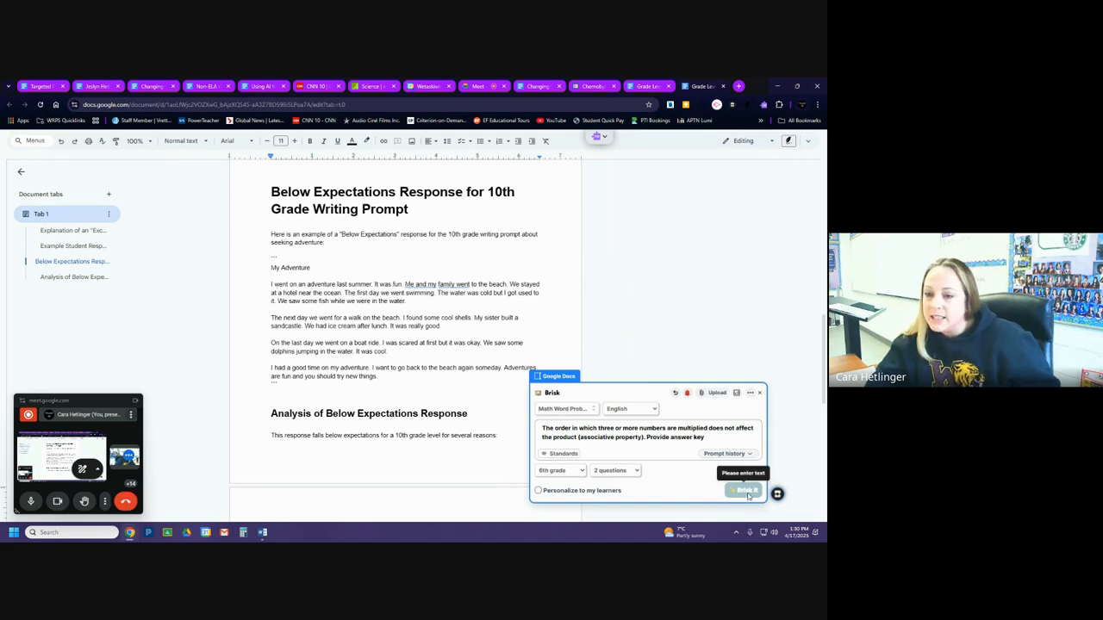
pyautogui.click(709, 438)
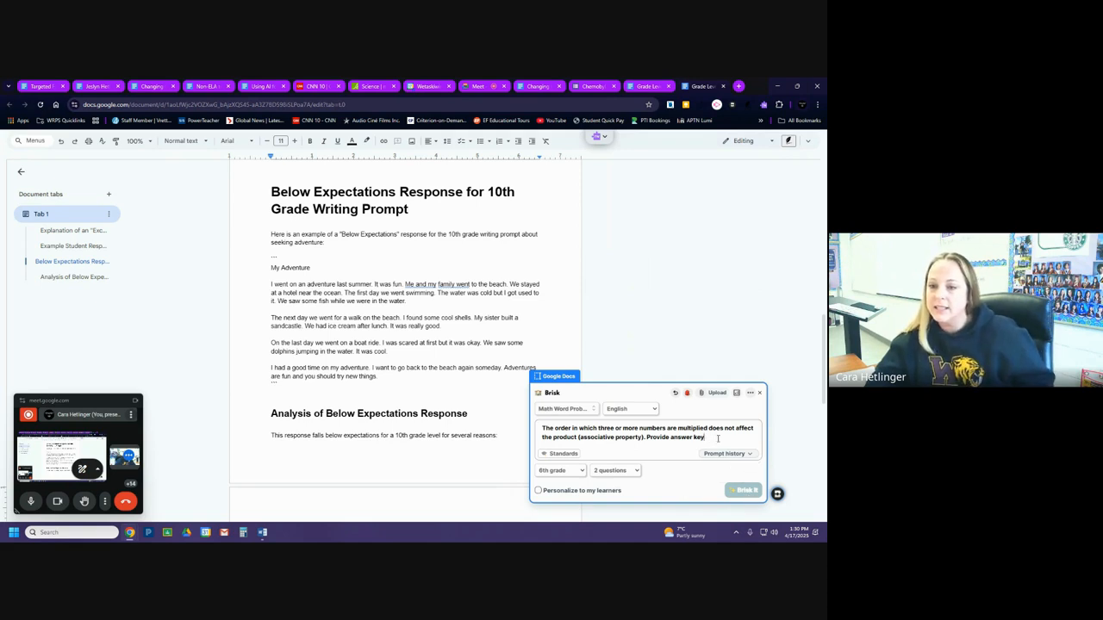
pyautogui.write('.')
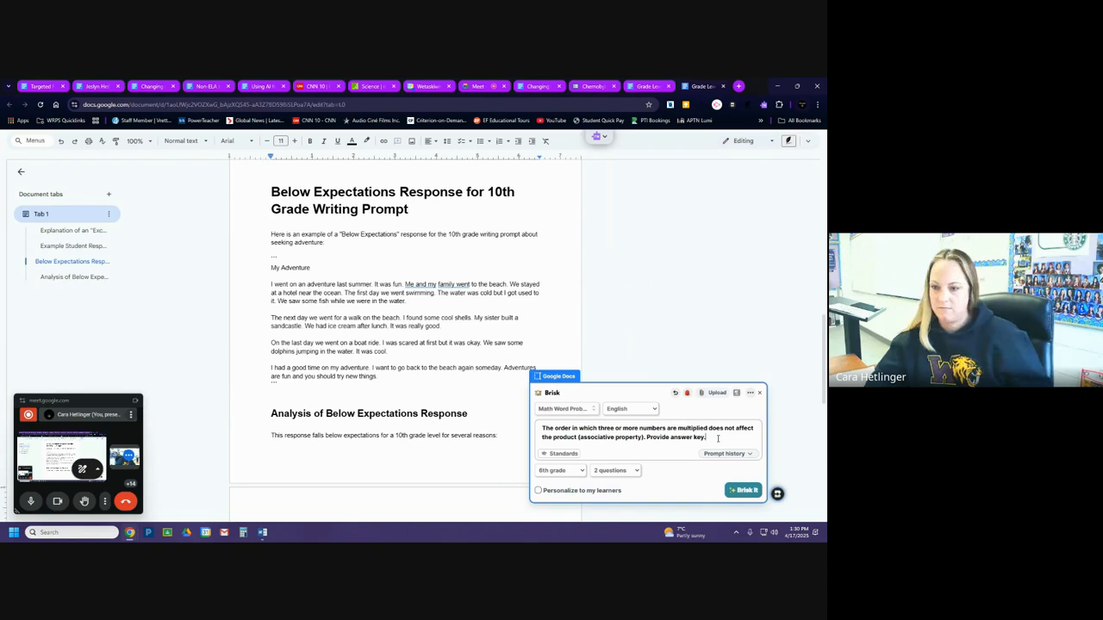
pyautogui.click(745, 491)
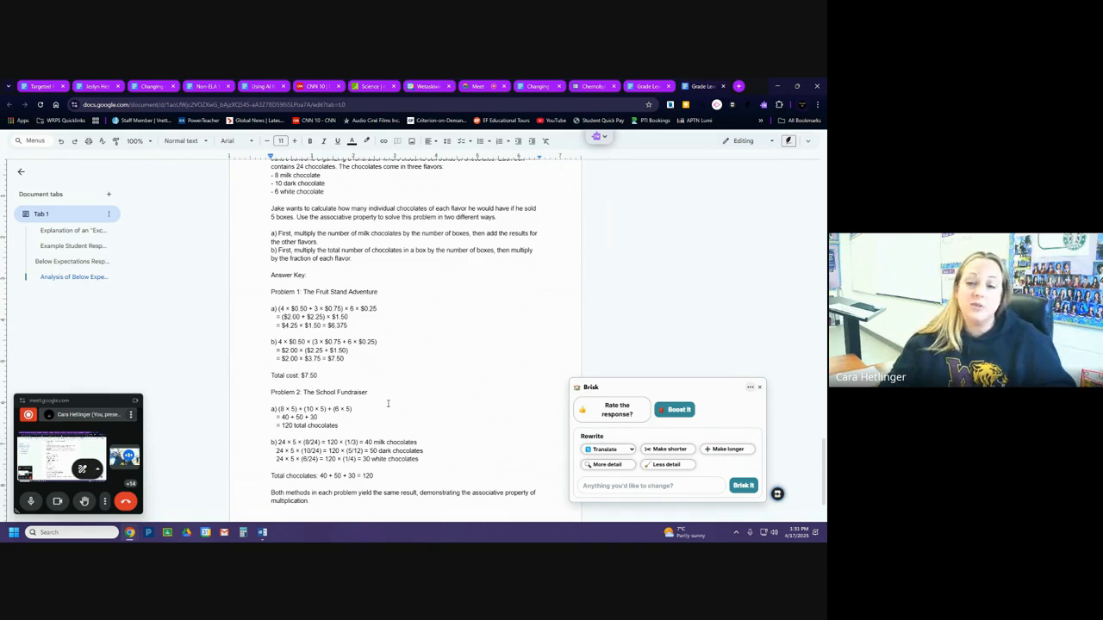
pyautogui.scroll(2, 388, 404)
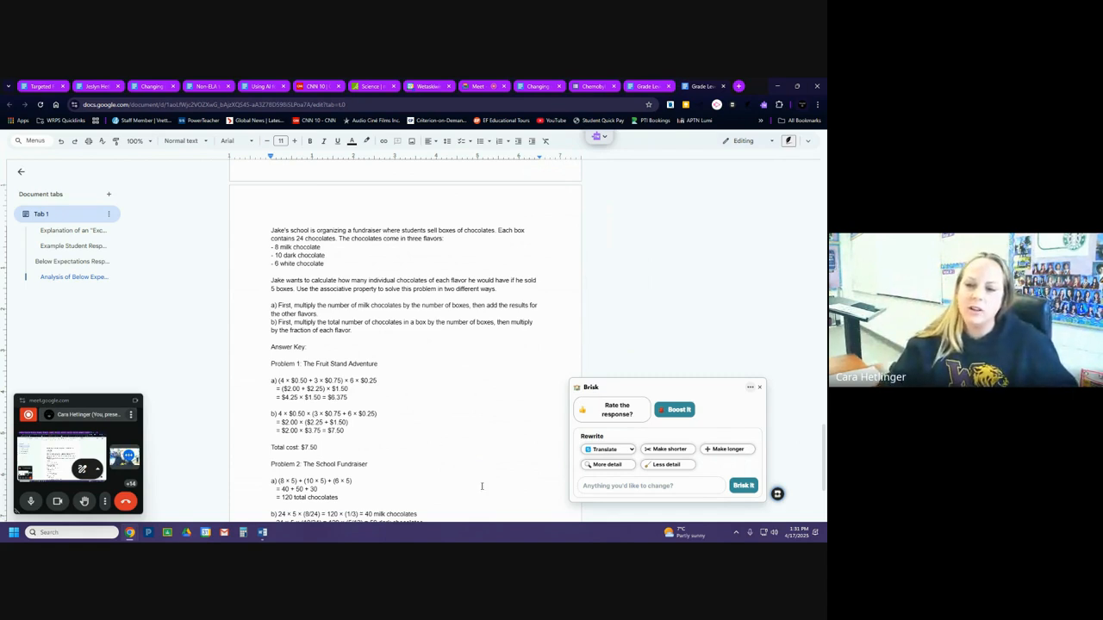
pyautogui.click(759, 387)
pyautogui.scroll(-4, 743, 421)
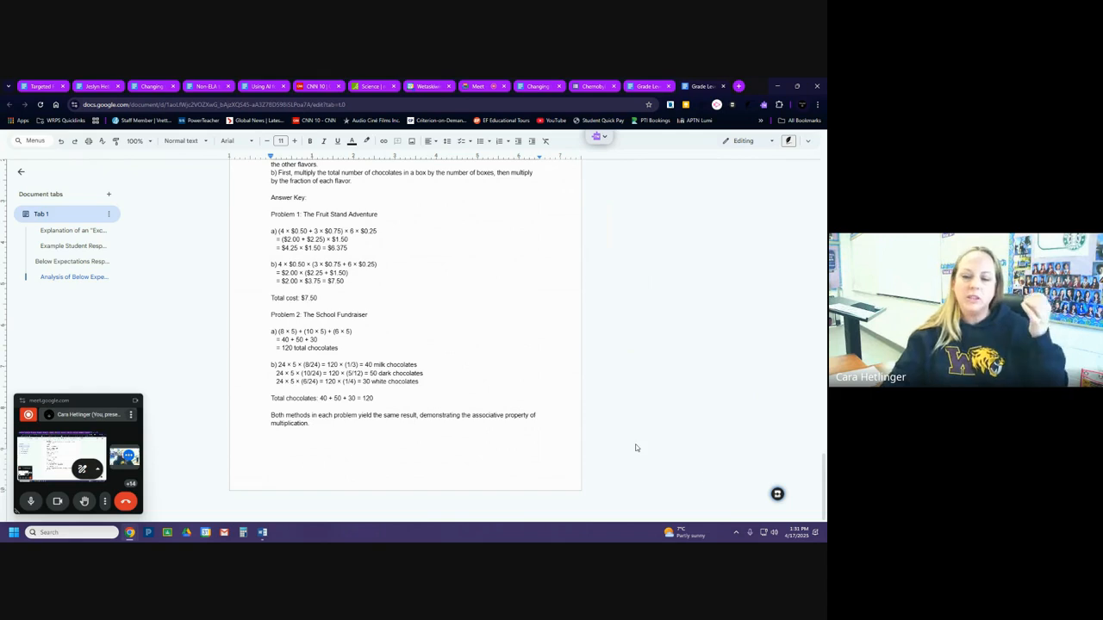
# Set up a Brisk Science Lab using the Grade 5 Knowledge text on physical properties of matter from the Alberta science curriculum page.
pyautogui.click(778, 494)
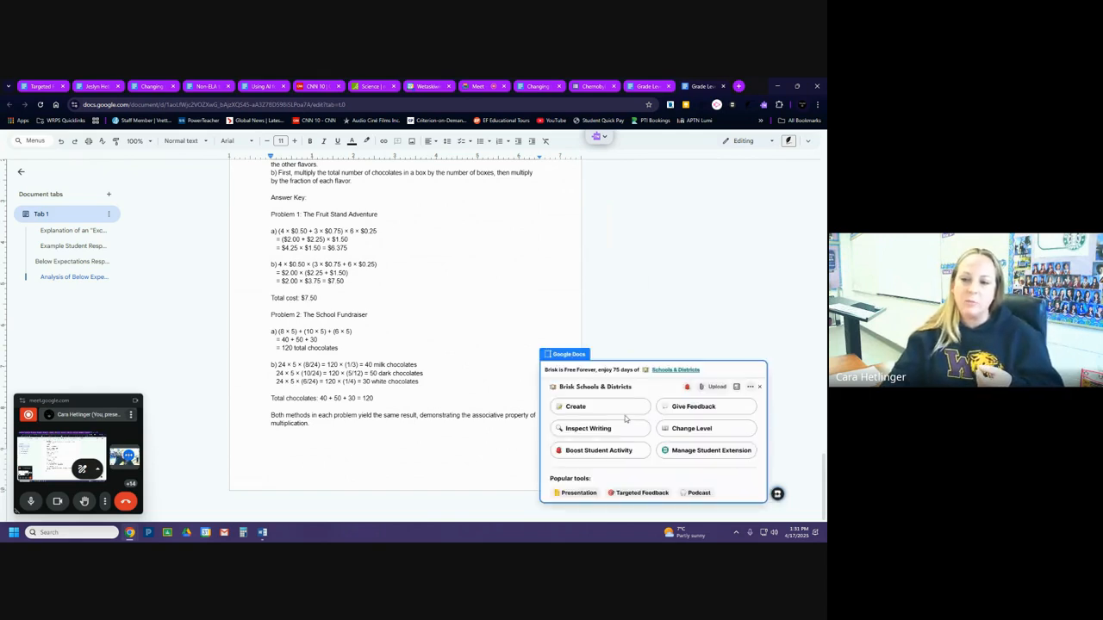
pyautogui.click(624, 412)
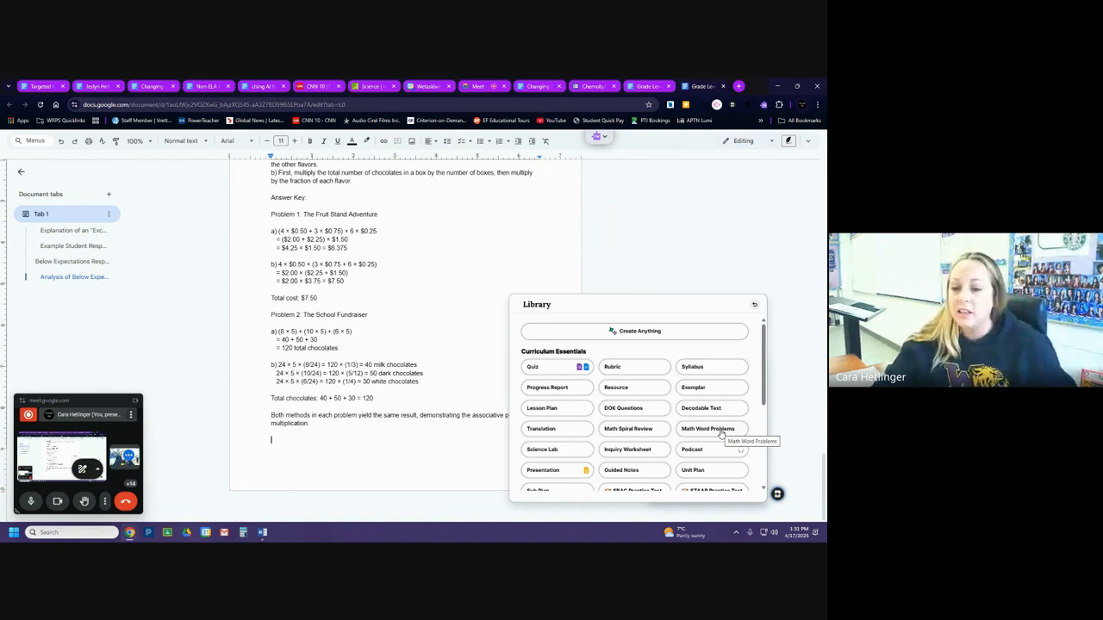
pyautogui.click(549, 451)
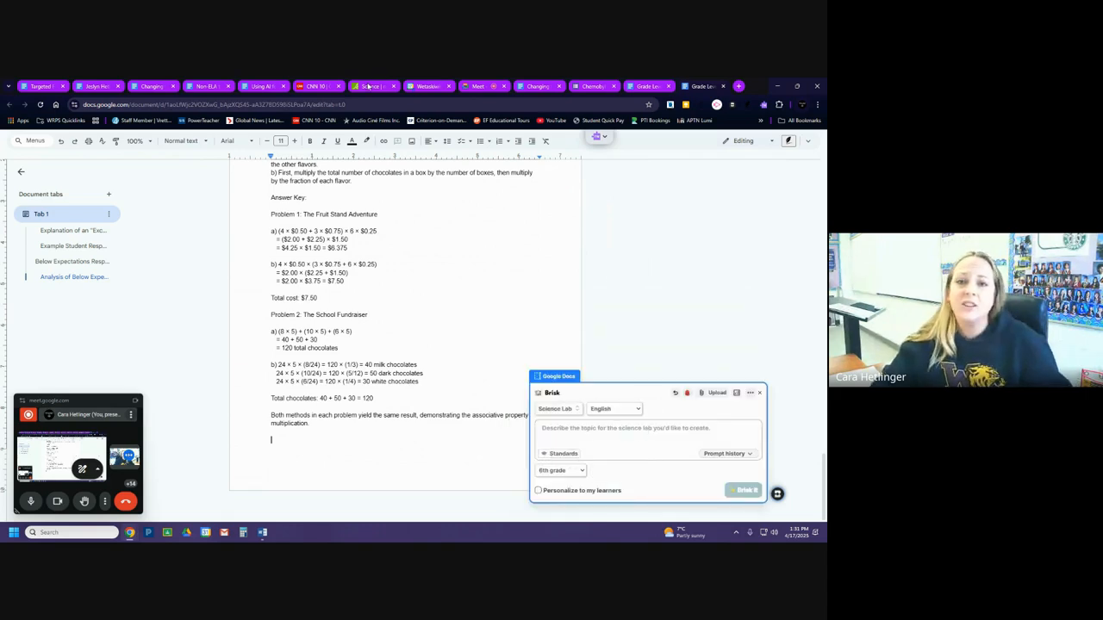
pyautogui.click(368, 86)
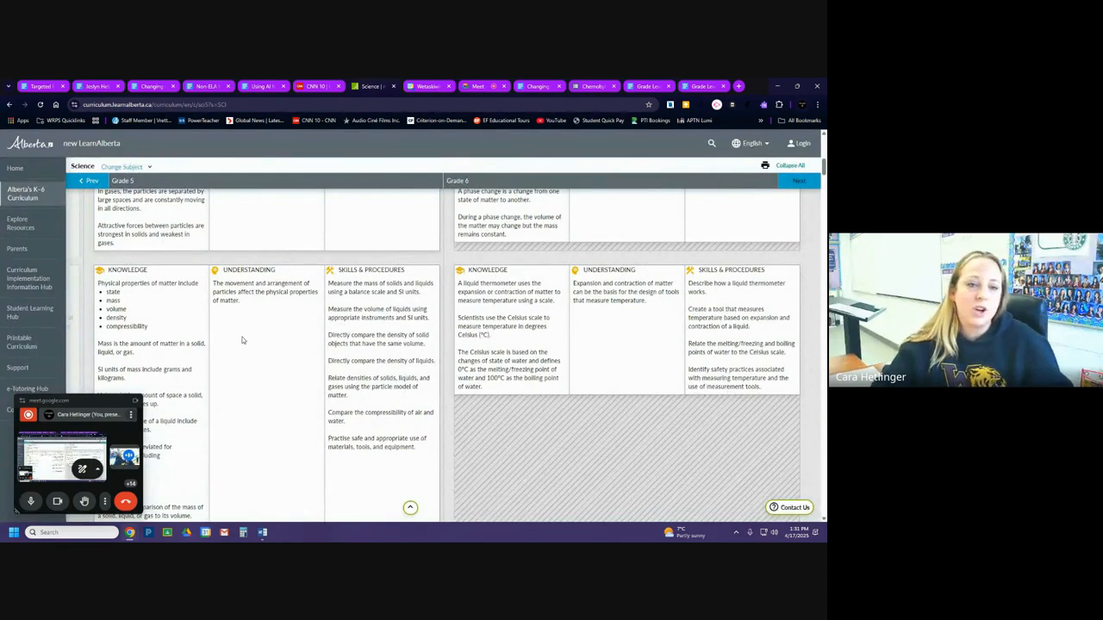
pyautogui.scroll(-1, 242, 340)
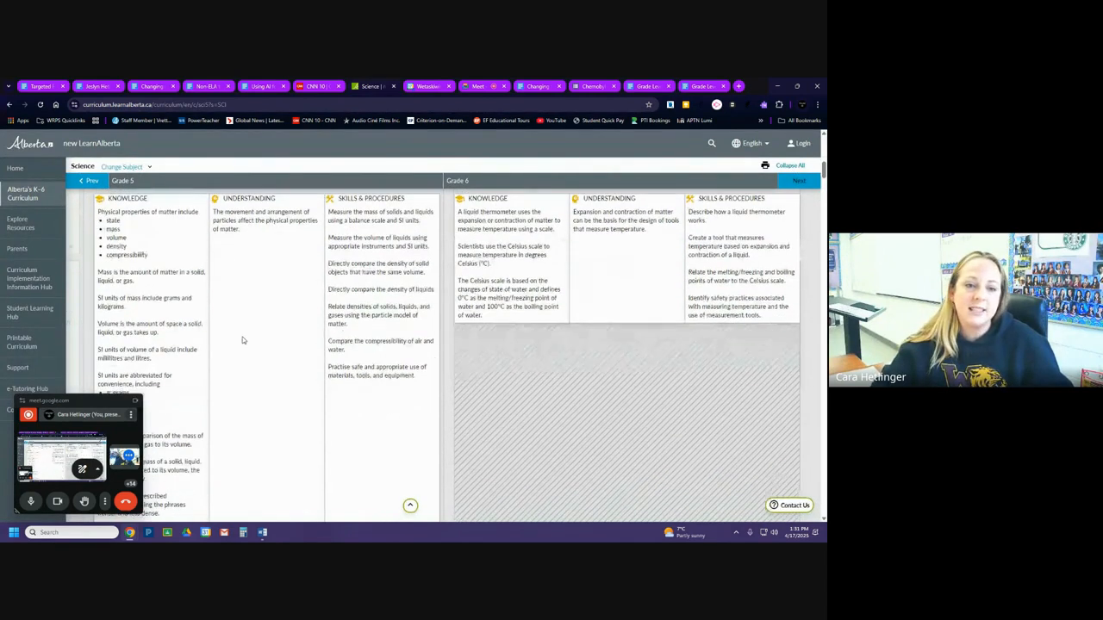
pyautogui.moveTo(100, 213); pyautogui.dragTo(129, 271)
pyautogui.click(99, 214)
pyautogui.moveTo(99, 218); pyautogui.dragTo(173, 364)
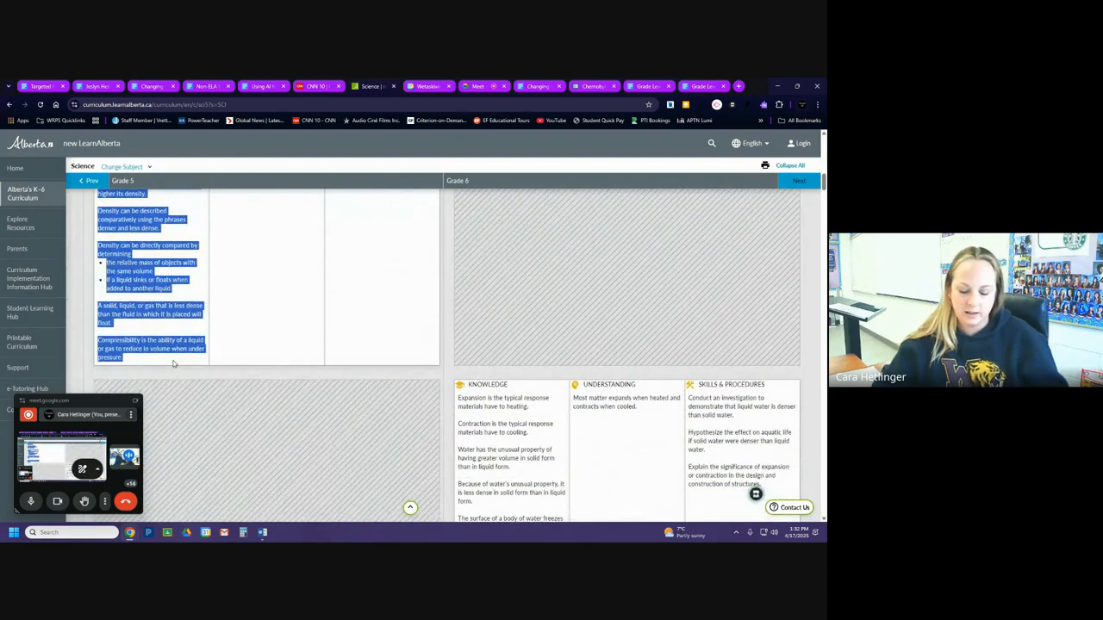
pyautogui.click(712, 88)
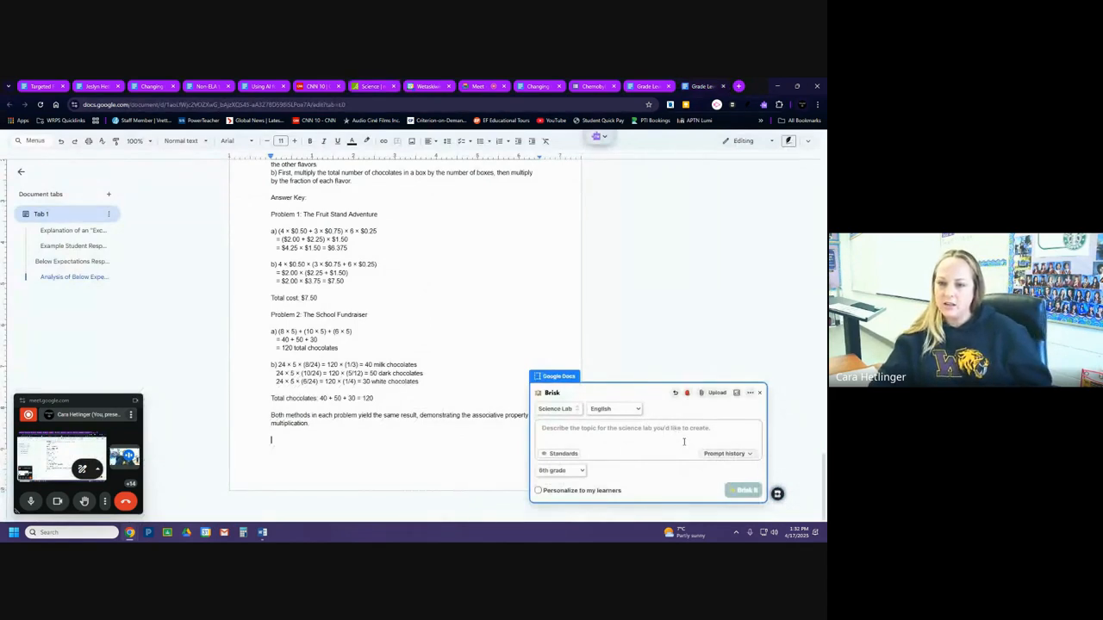
pyautogui.hotkey('ctrl', 'v')
pyautogui.scroll(10, 638, 375)
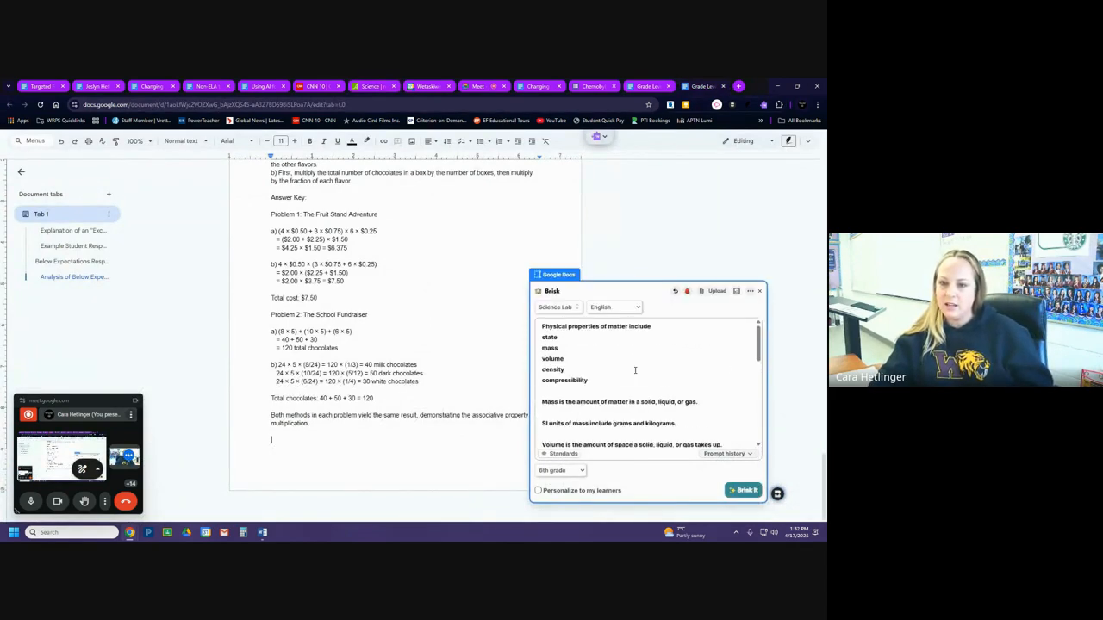
# Set the science lab to 9th grade, generate it, and close the Brisk window.
pyautogui.click(569, 470)
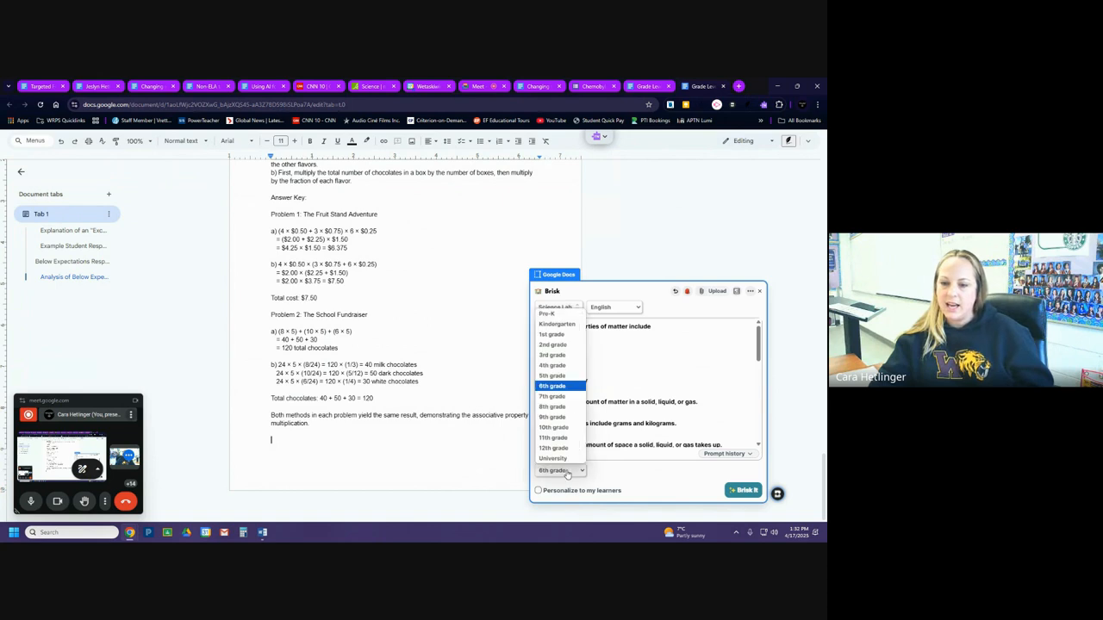
pyautogui.click(568, 418)
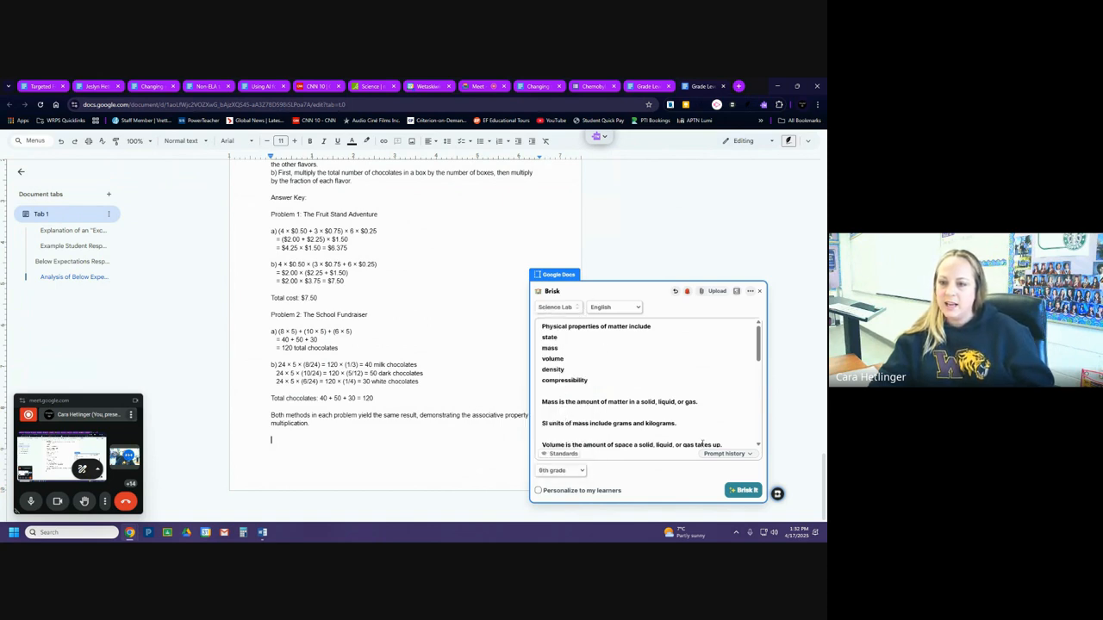
pyautogui.click(738, 488)
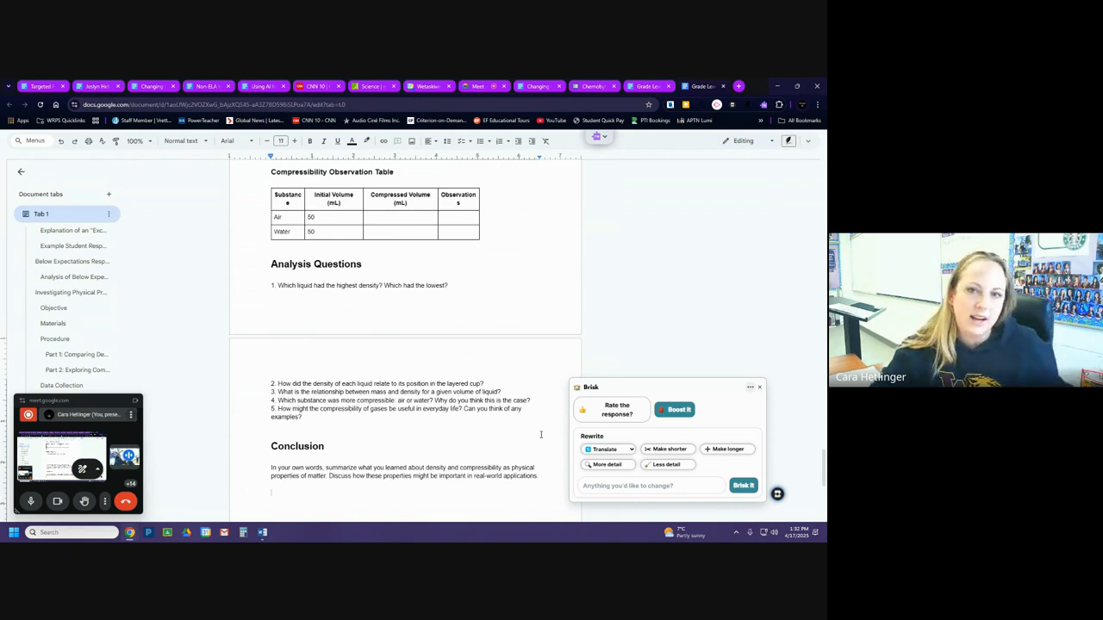
pyautogui.click(760, 390)
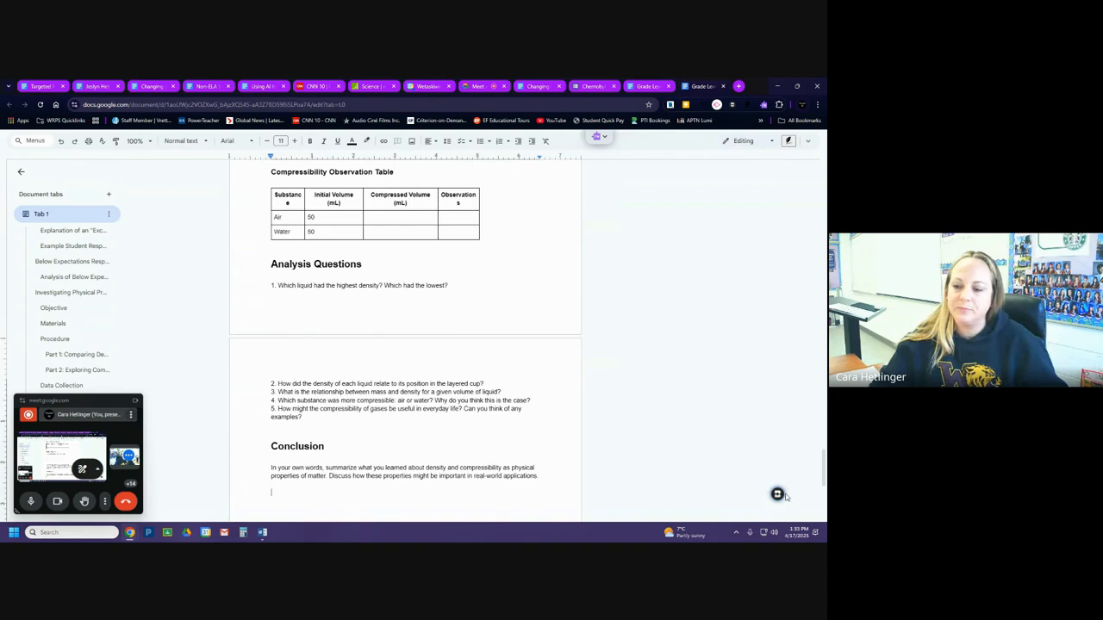
pyautogui.click(777, 494)
pyautogui.click(604, 407)
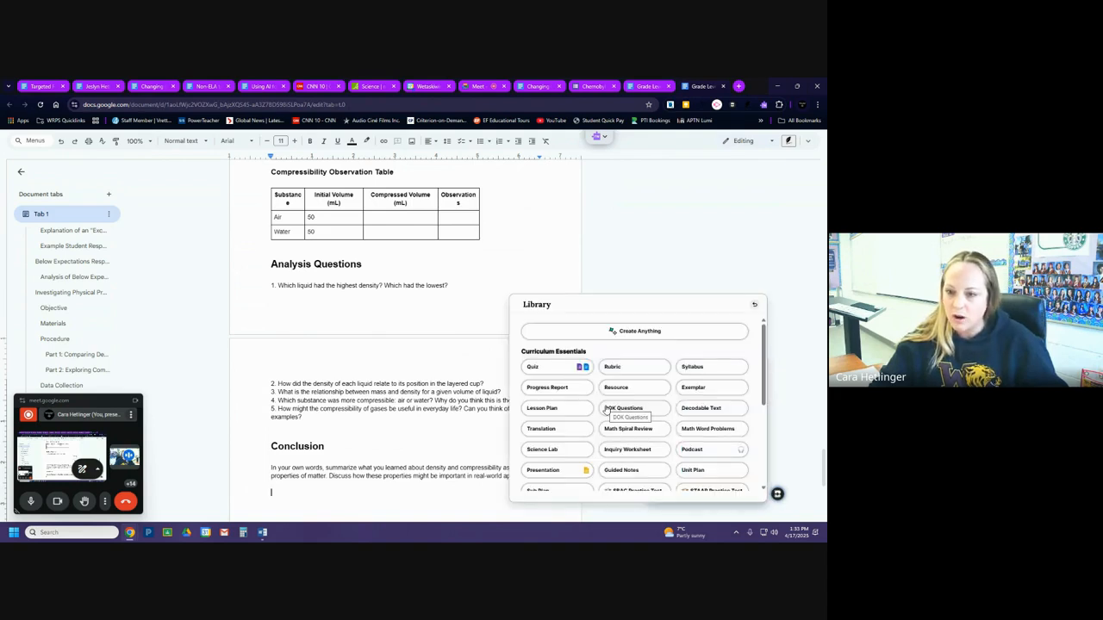
pyautogui.click(647, 256)
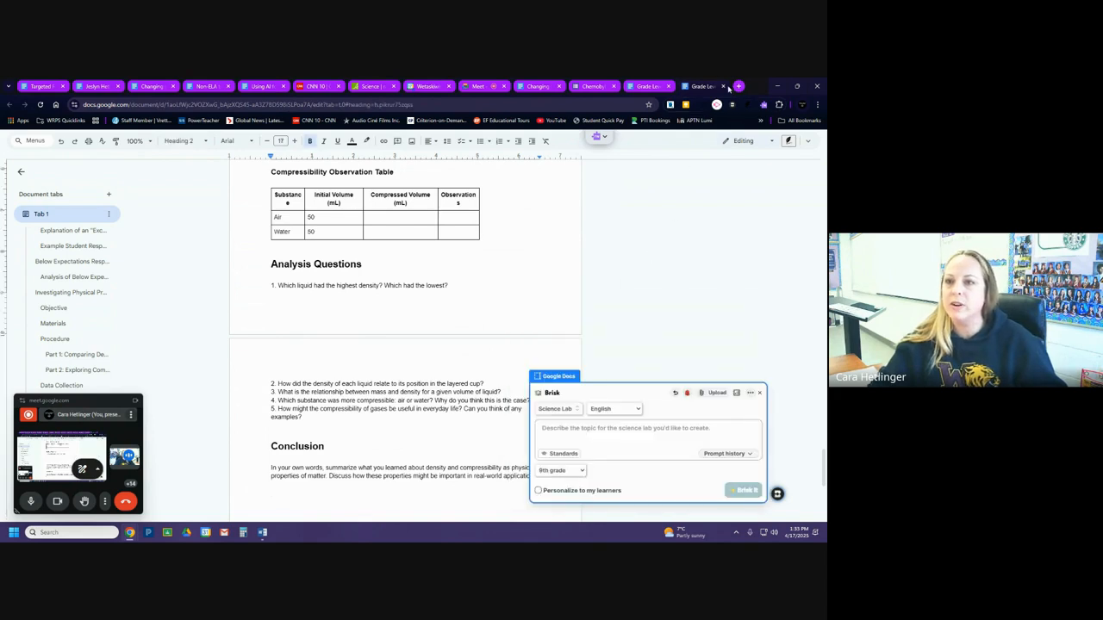
# Delete all the generated exemplar and science lab content from the document and close the Brisk window.
pyautogui.scroll(5, 452, 377)
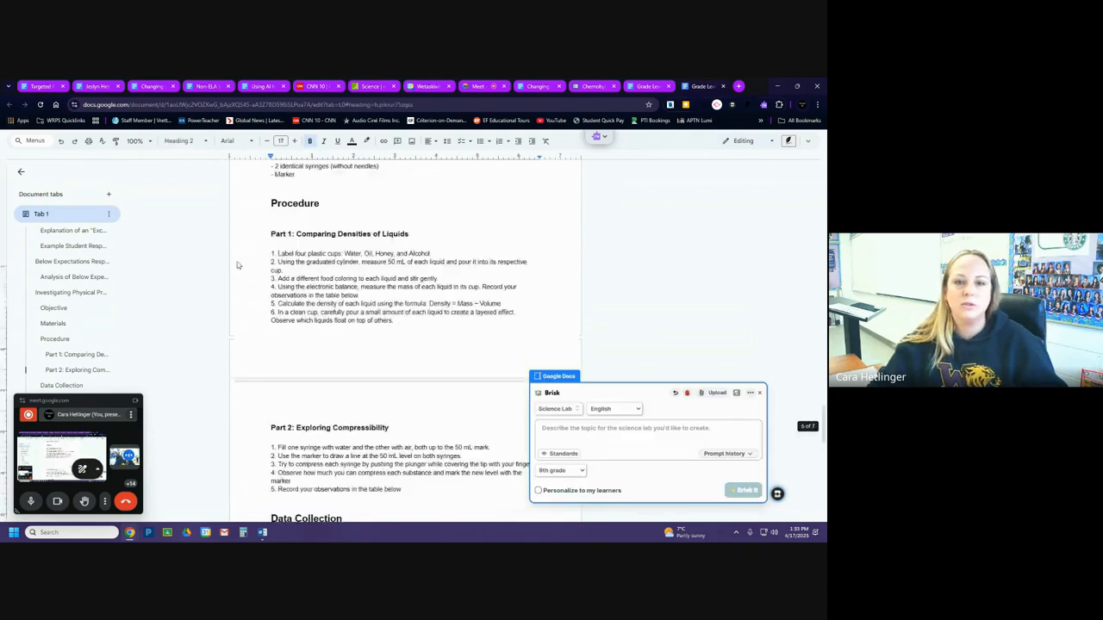
pyautogui.scroll(-15, 452, 378)
pyautogui.moveTo(387, 297); pyautogui.dragTo(341, 155)
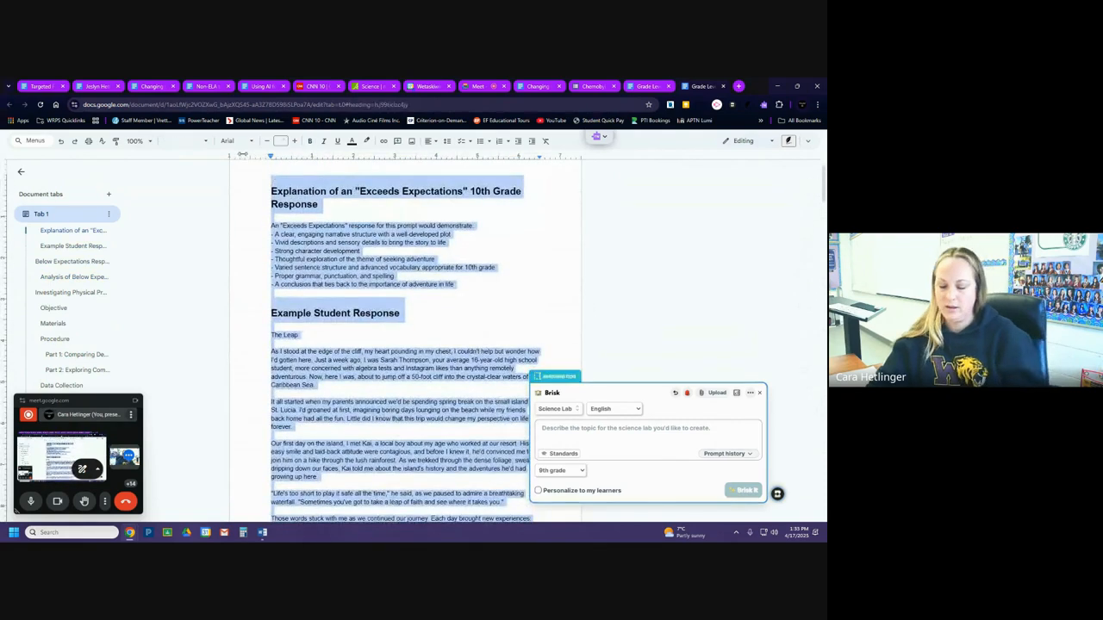
pyautogui.press('BackSpace')
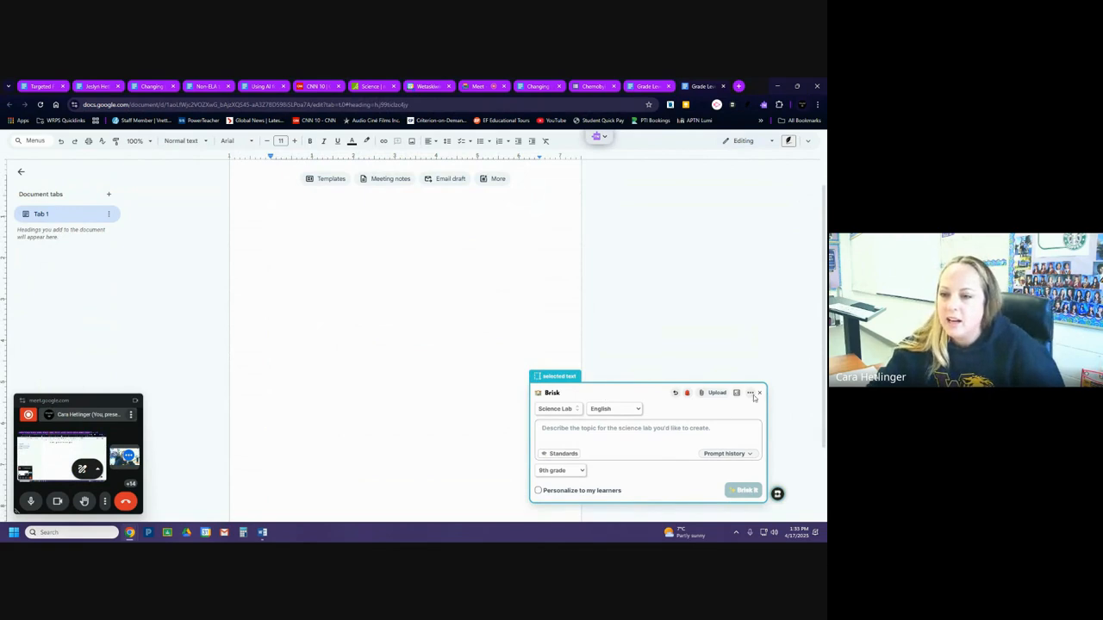
pyautogui.click(760, 394)
# Start a new Brisk Resource in the emptied document from the creation library.
pyautogui.click(778, 494)
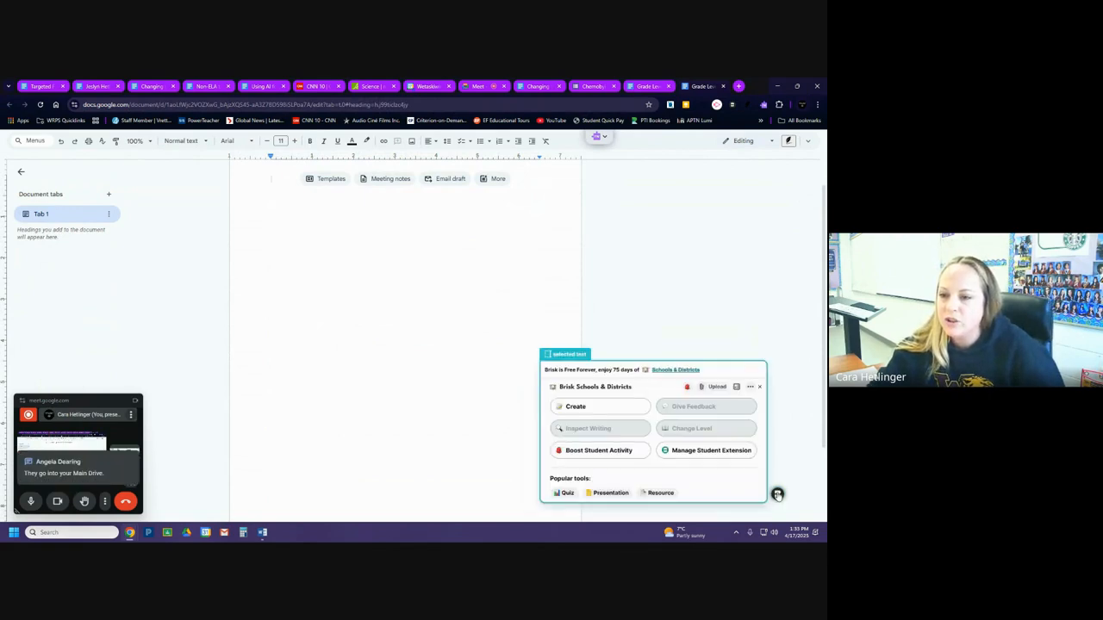
pyautogui.click(613, 409)
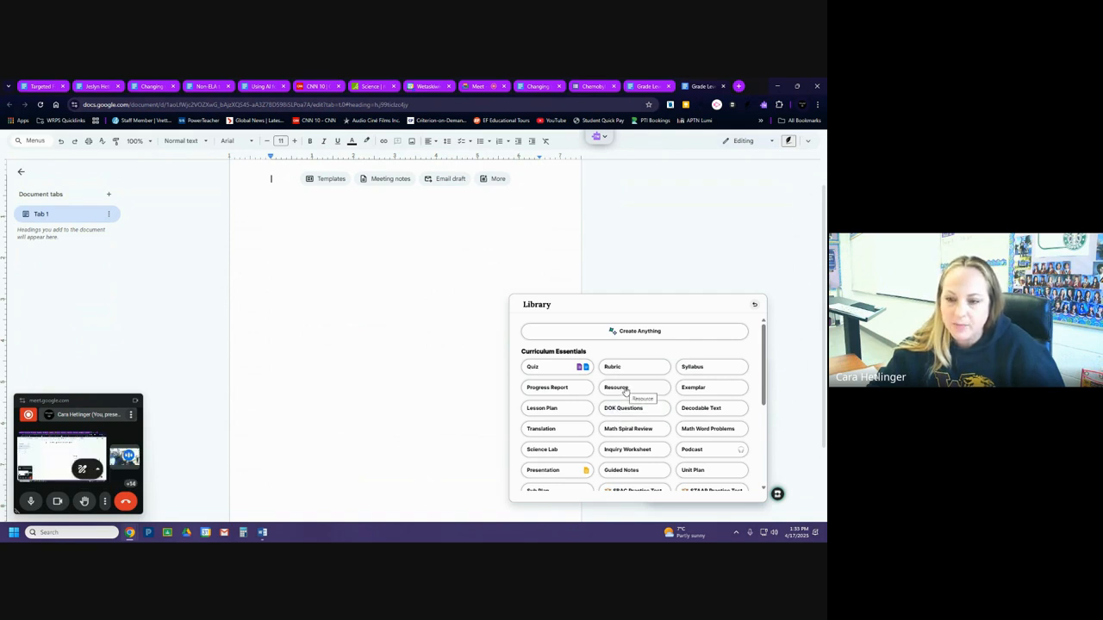
pyautogui.click(626, 390)
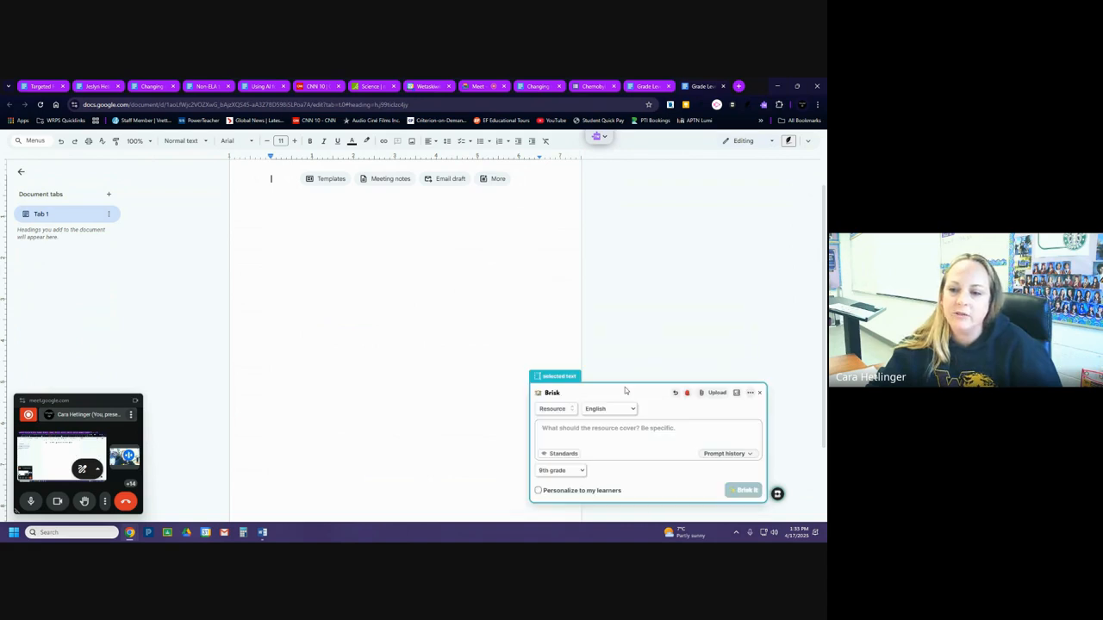
# Upload the PDF "2) Chapter 1 Quiz" from the Social 20-2 Chapter 1 folder as the input source for the resource.
pyautogui.click(716, 393)
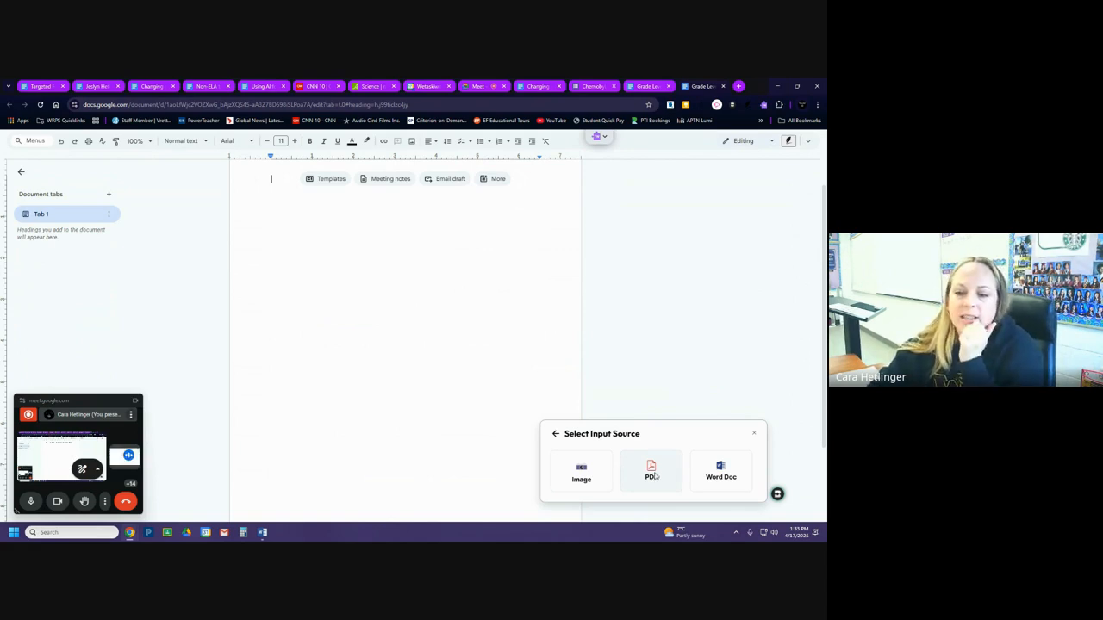
pyautogui.click(653, 476)
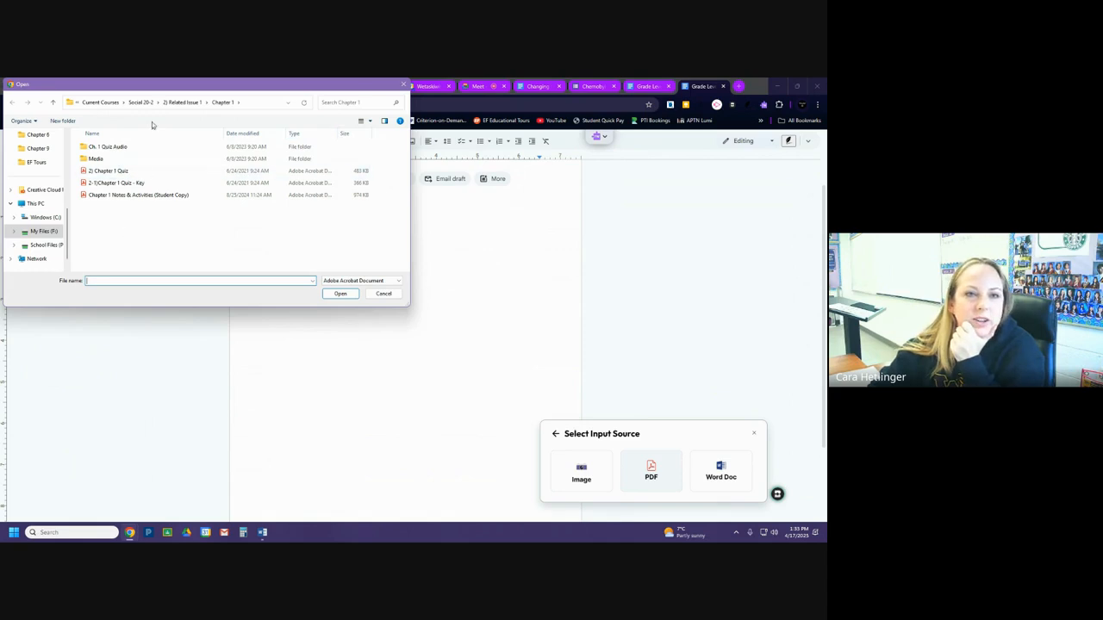
pyautogui.moveTo(183, 84); pyautogui.dragTo(275, 153)
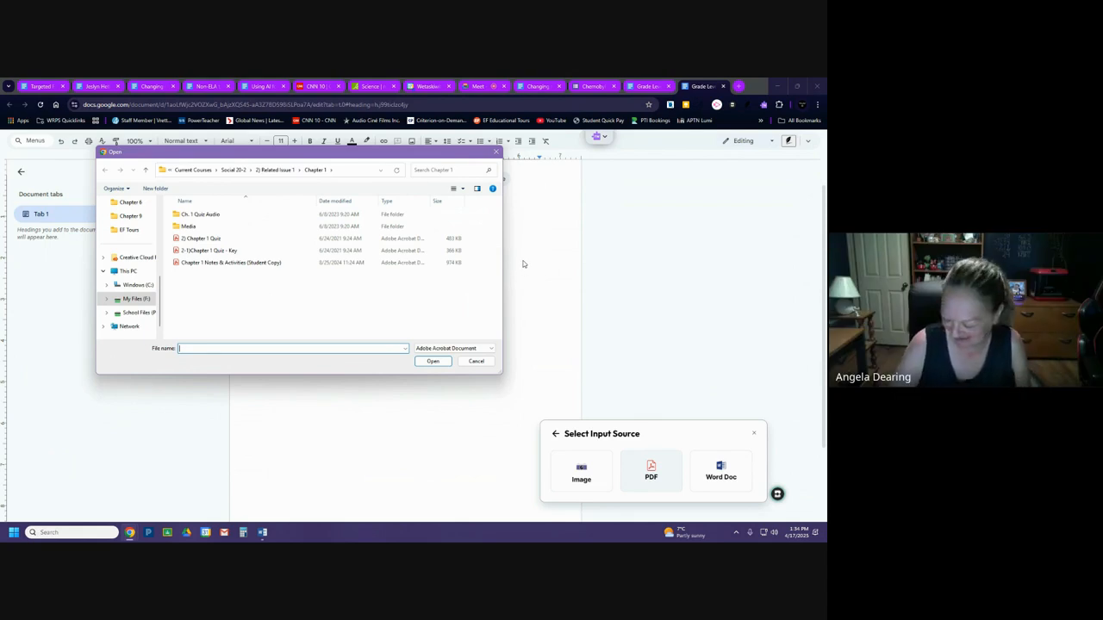
pyautogui.click(301, 238)
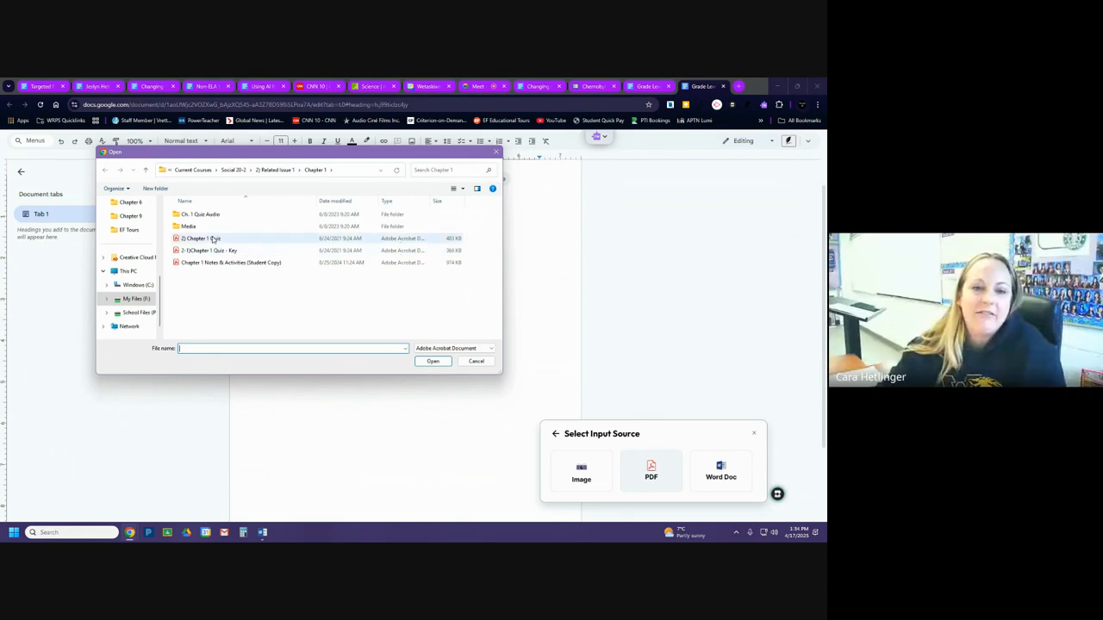
pyautogui.click(430, 363)
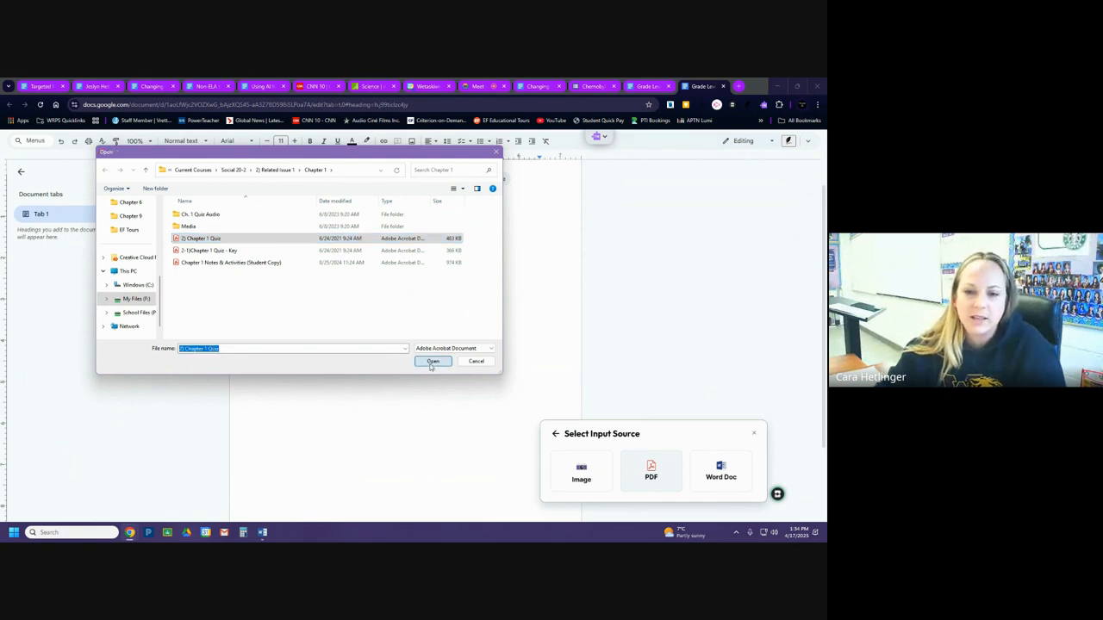
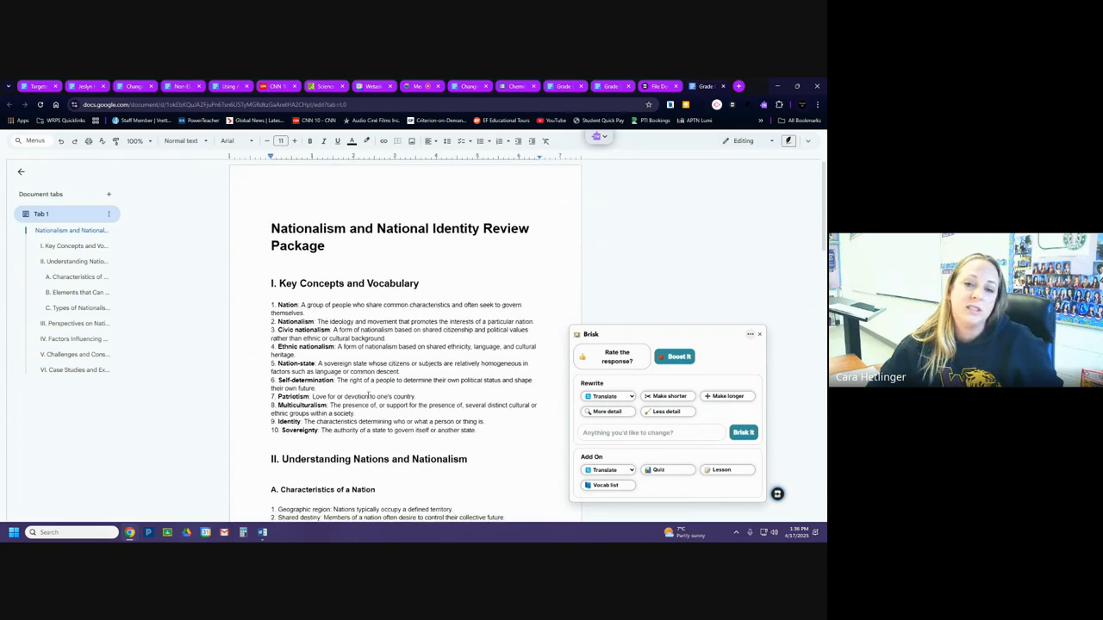
# Close Brisk on the review package document and start a new Brisk Resource from the Chapter 1 quiz PDF.
pyautogui.scroll(15, 370, 393)
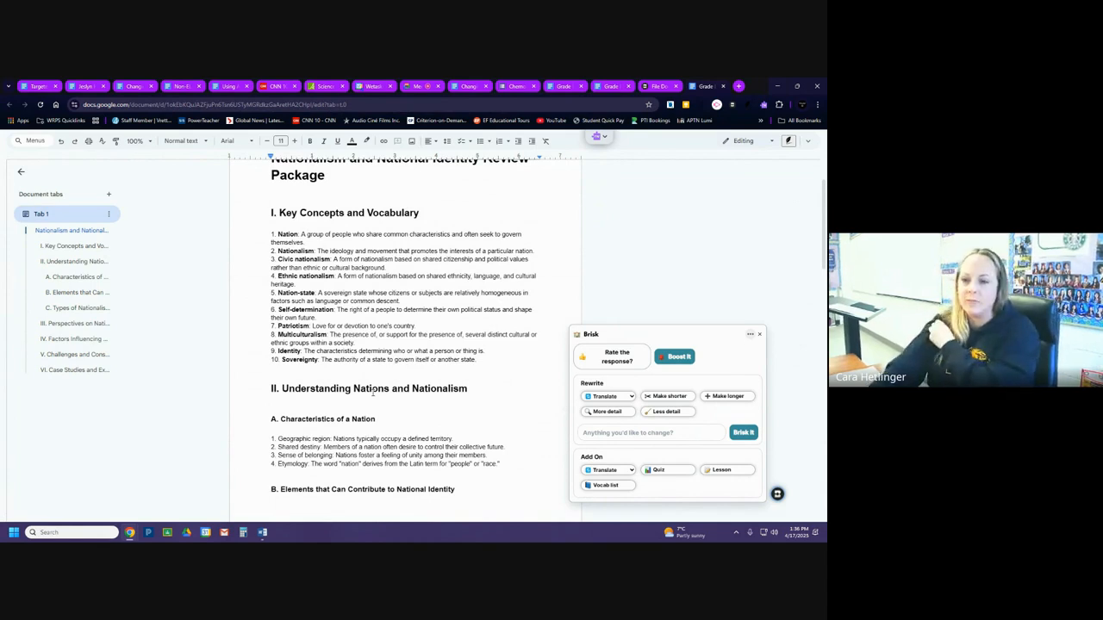
pyautogui.click(760, 334)
pyautogui.click(662, 87)
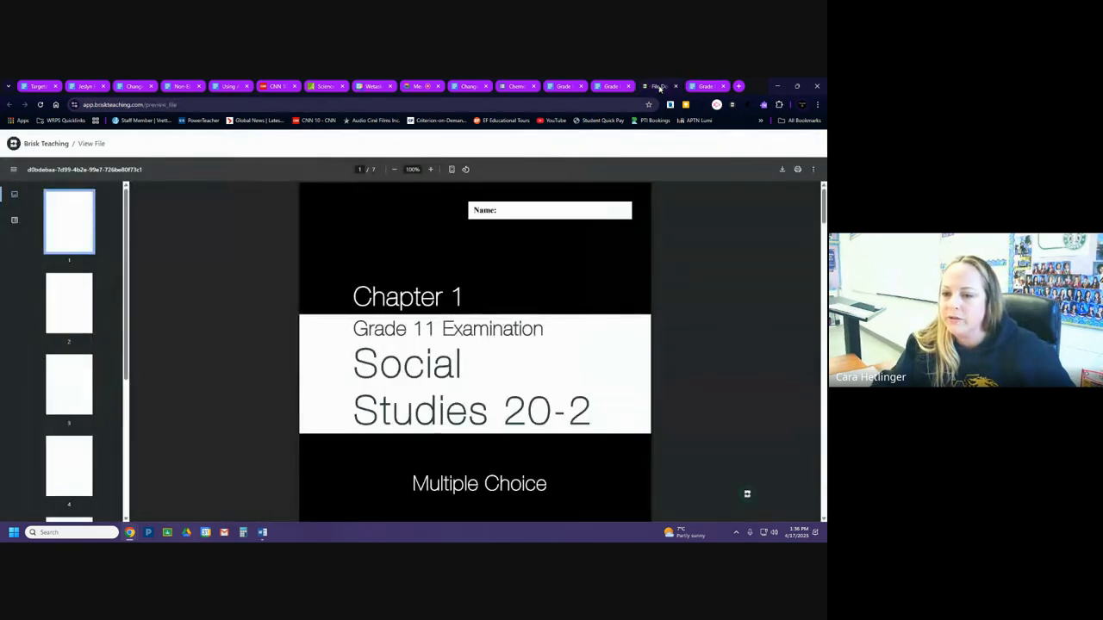
pyautogui.moveTo(746, 497)
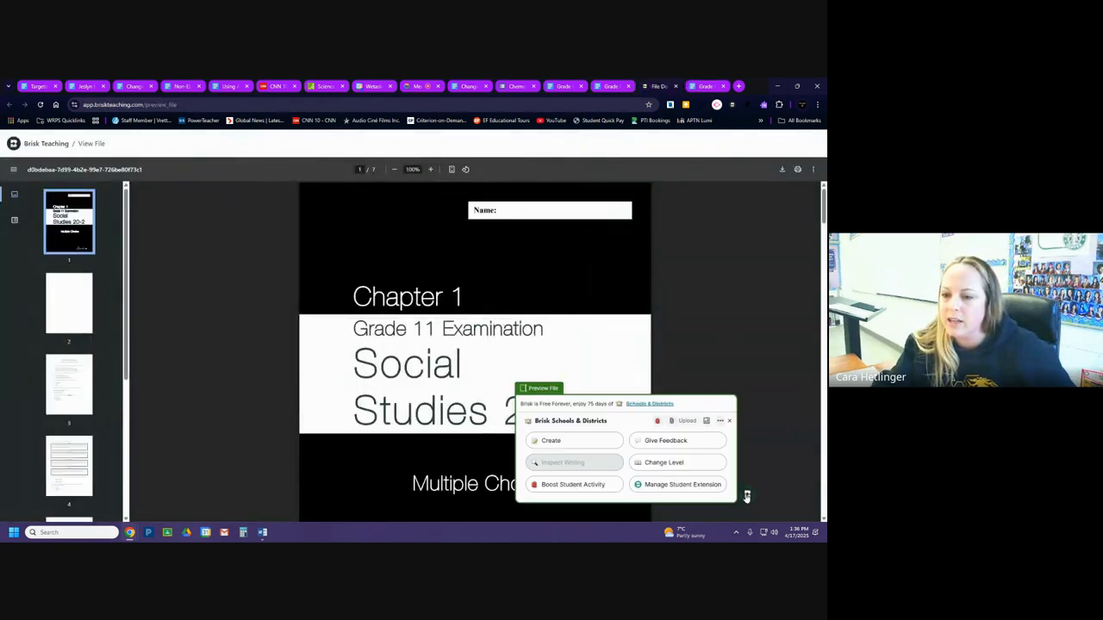
pyautogui.click(551, 441)
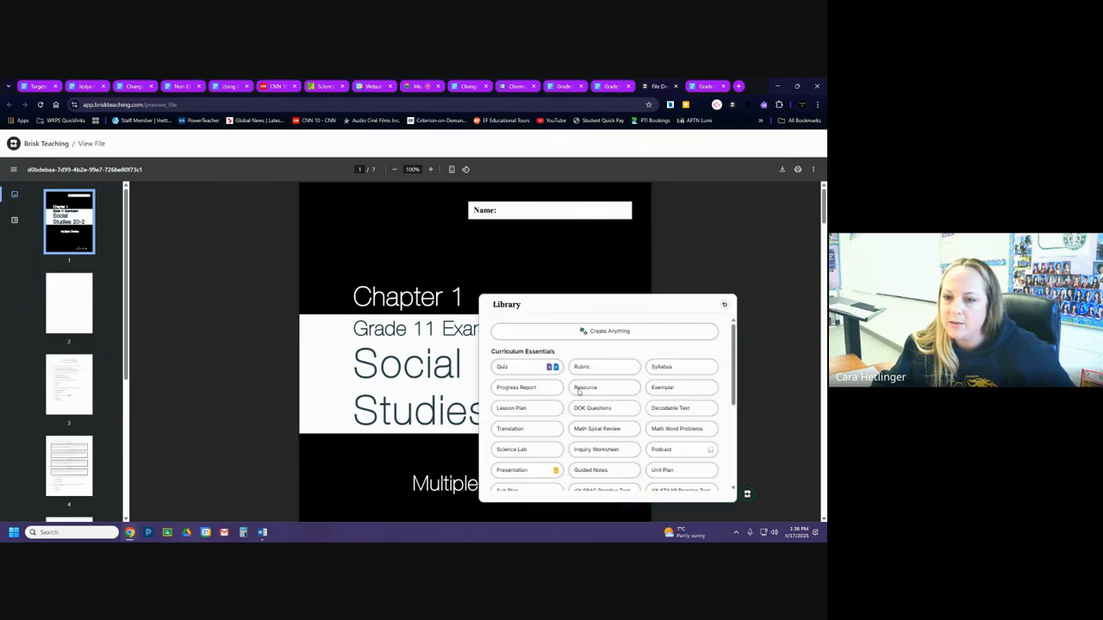
pyautogui.click(602, 391)
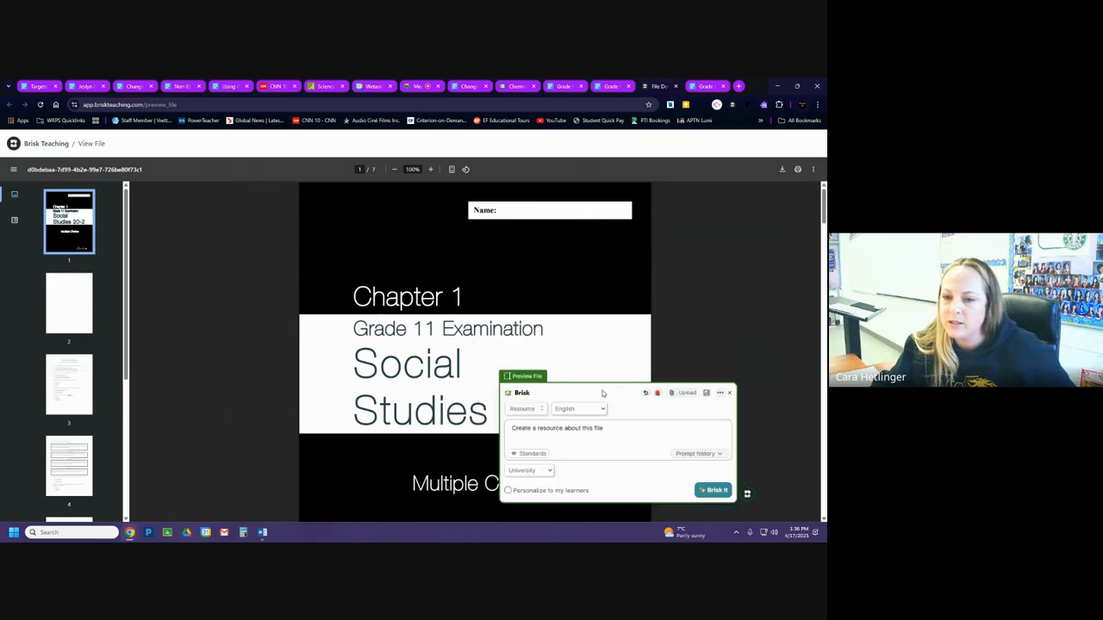
# Replace the resource prompt with "Create an alternate version of this assessment at the same level on the same material.".
pyautogui.moveTo(603, 439); pyautogui.dragTo(504, 431)
pyautogui.write('Cr')
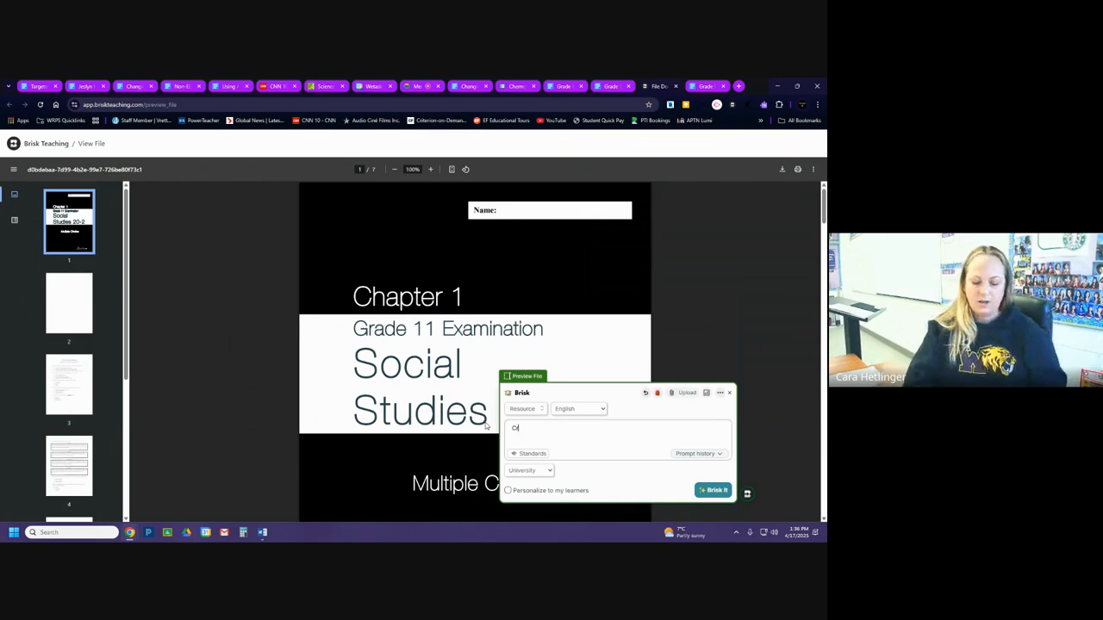
pyautogui.write('eate an')
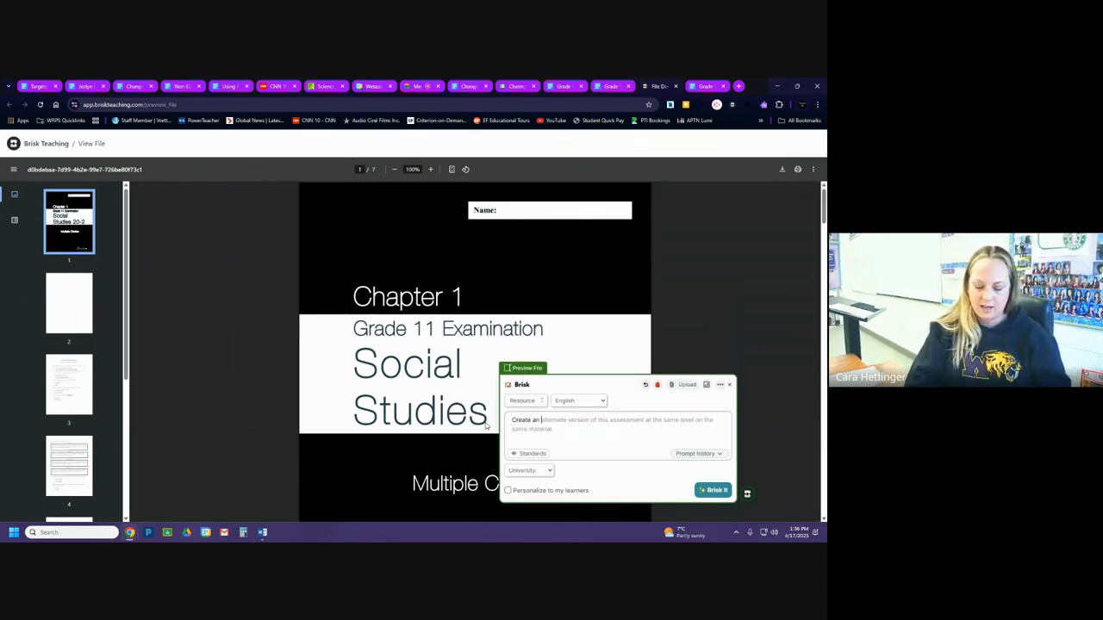
pyautogui.press('Tab')
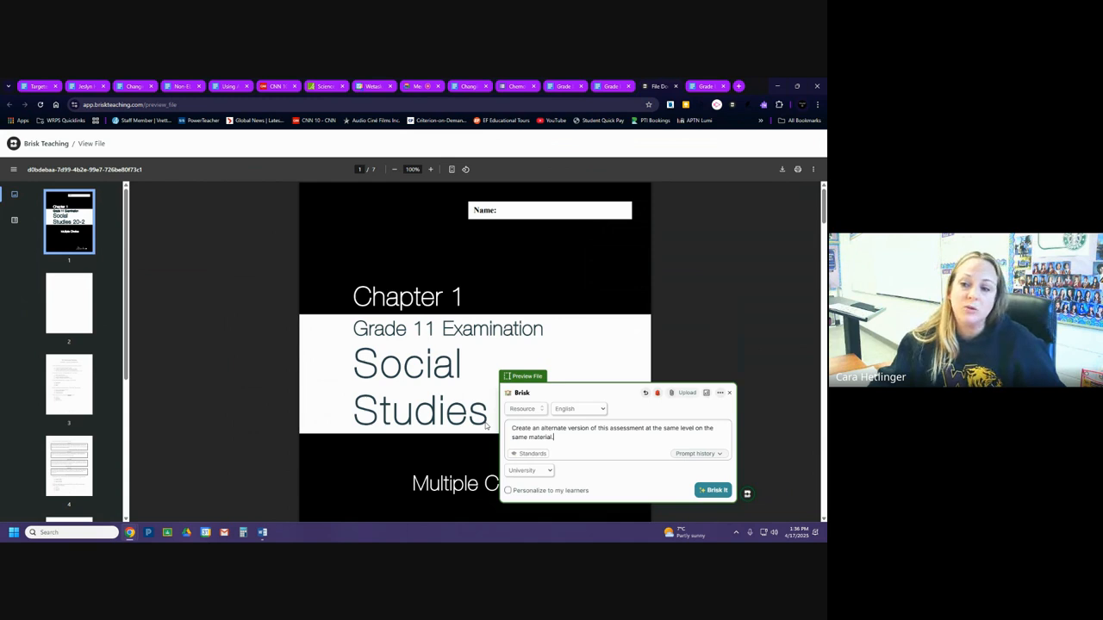
# Open the standards list and filter it to Alberta, Canada, Social Studies, Eleventh grade.
pyautogui.click(525, 455)
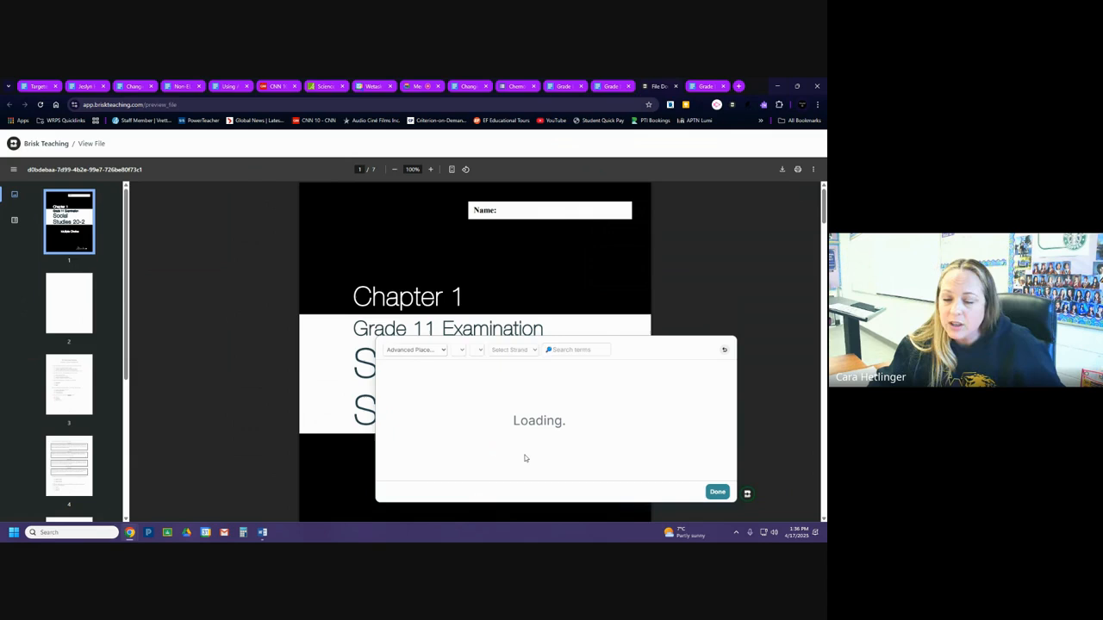
pyautogui.click(421, 350)
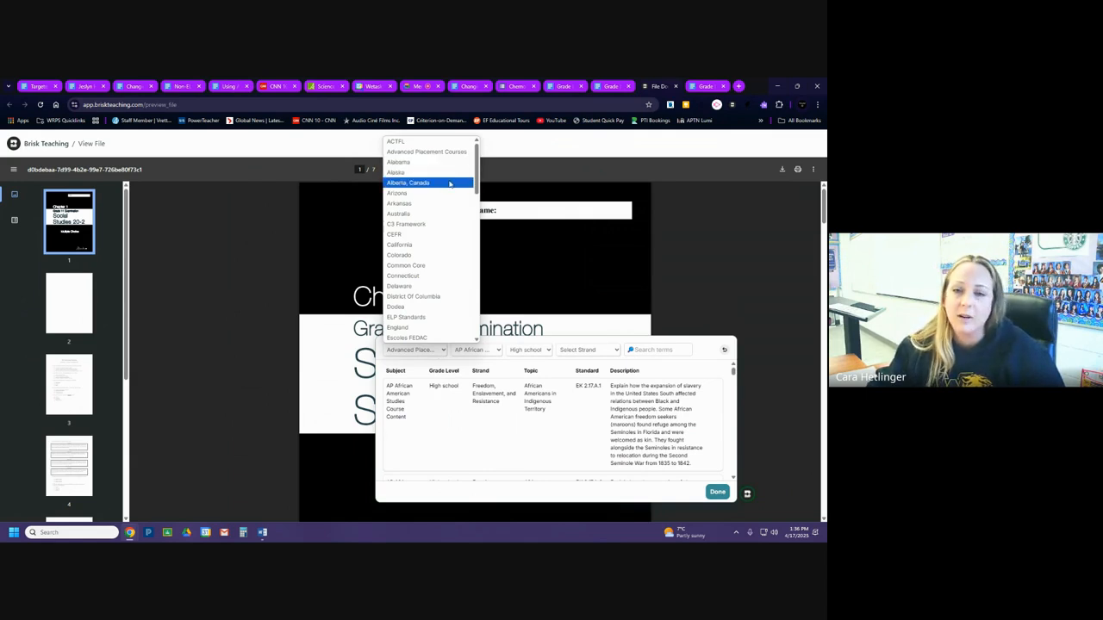
pyautogui.click(410, 183)
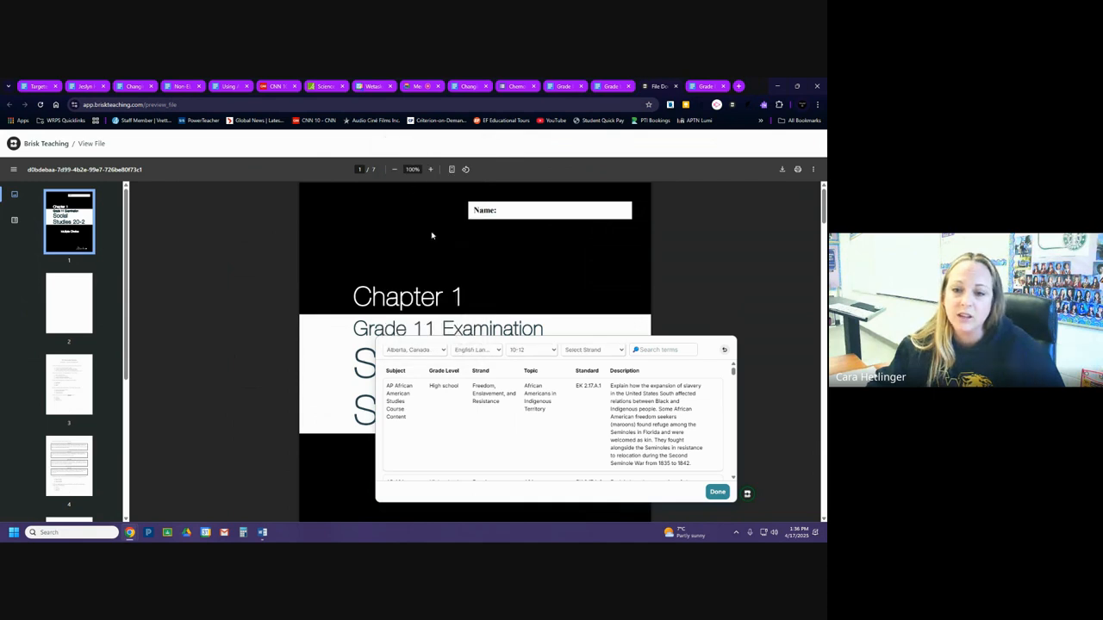
pyautogui.click(459, 351)
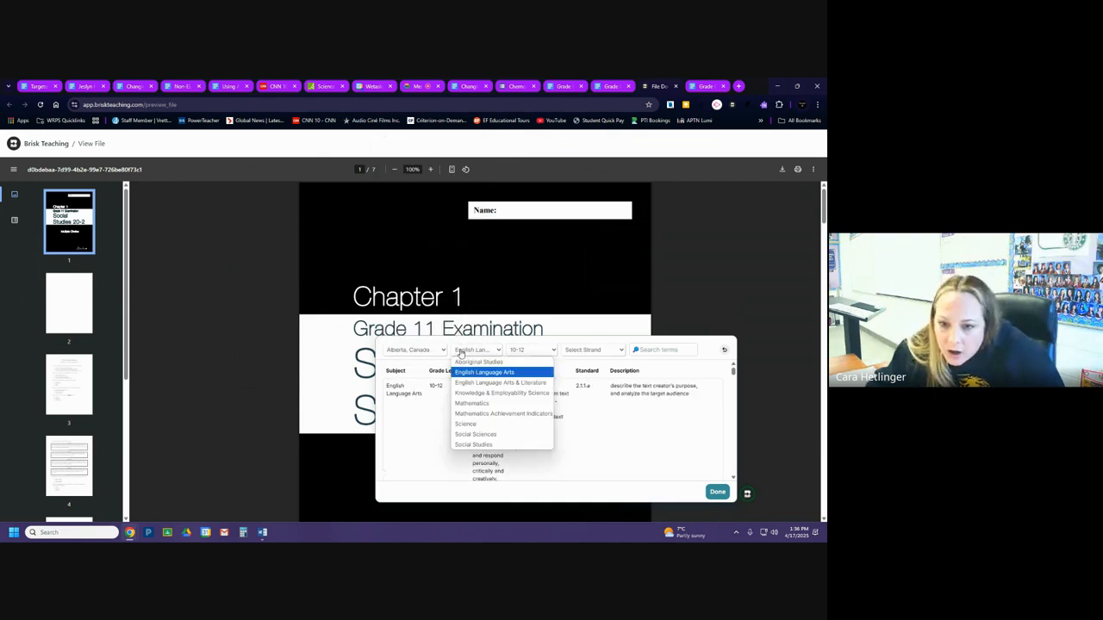
pyautogui.click(483, 443)
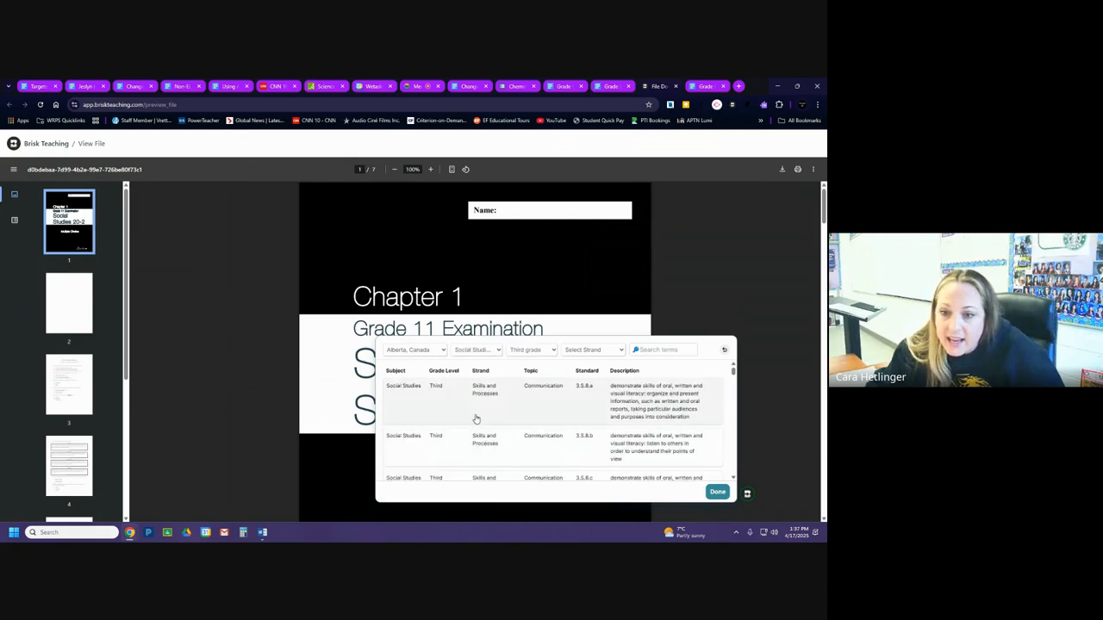
pyautogui.click(529, 351)
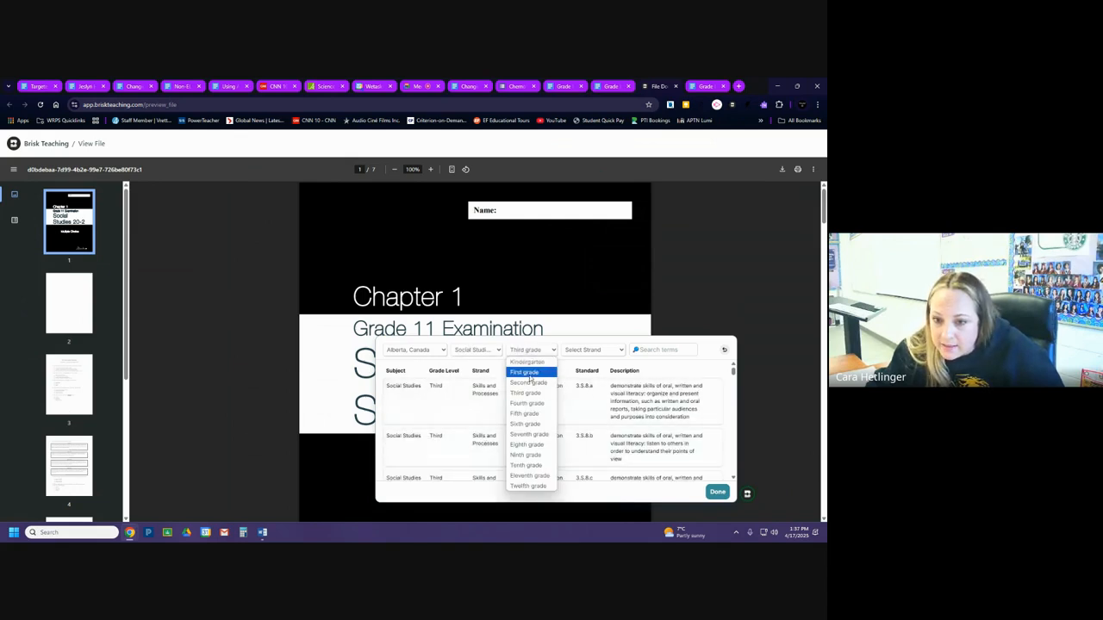
pyautogui.click(529, 476)
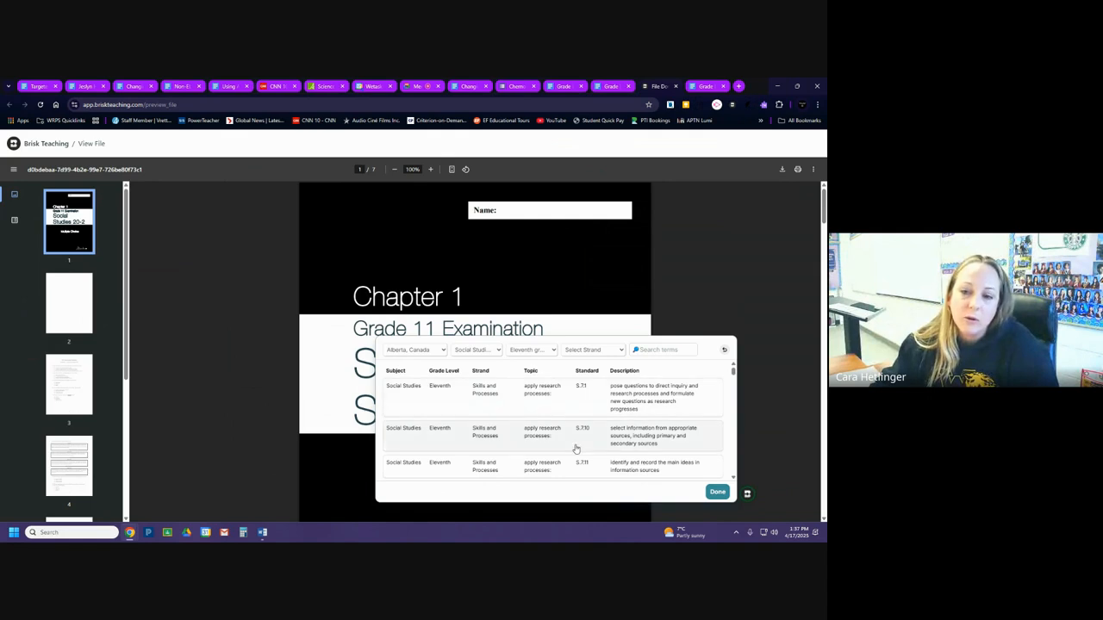
# Switch the standards filter to Third grade and look through the listed Social Studies standards.
pyautogui.click(527, 352)
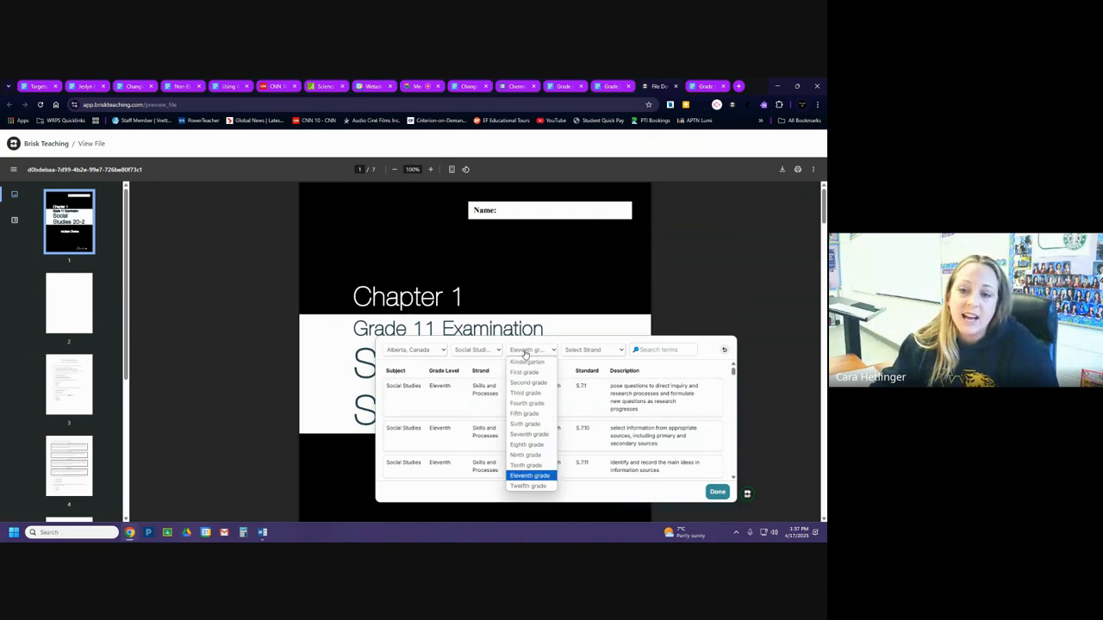
pyautogui.click(525, 394)
pyautogui.scroll(-5, 528, 399)
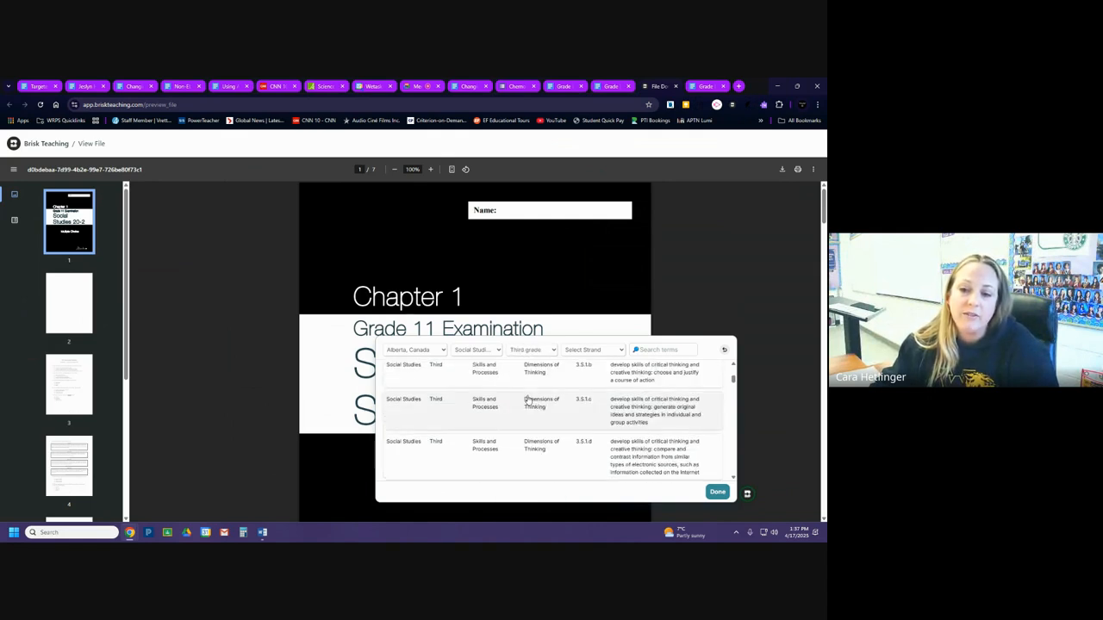
pyautogui.scroll(5, 528, 398)
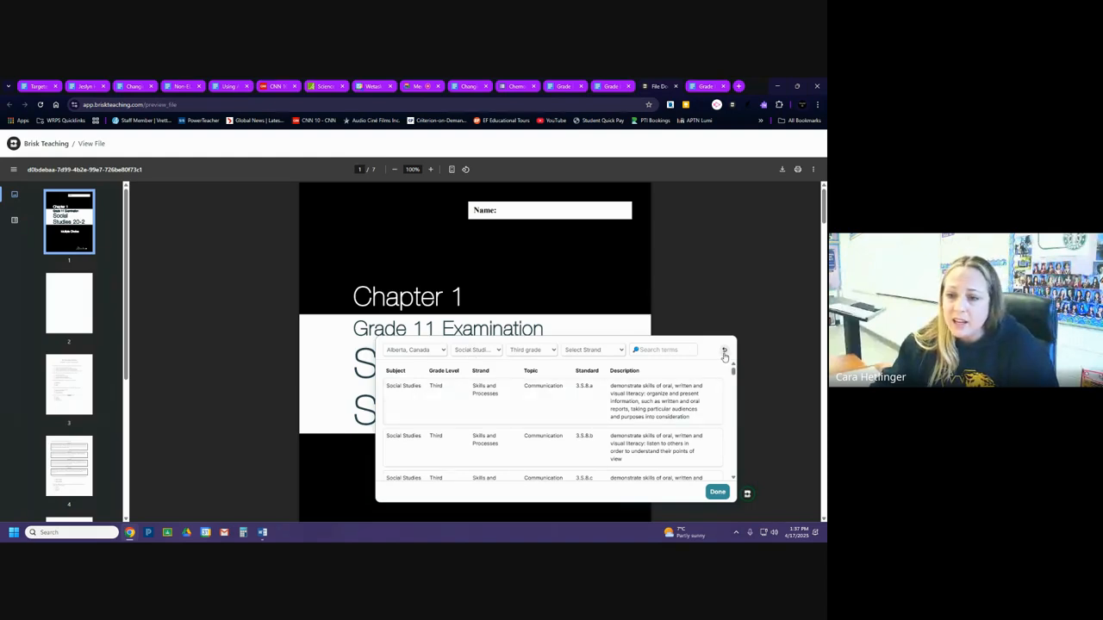
# Leave the standards list without selecting any standard and generate the alternate assessment.
pyautogui.click(718, 492)
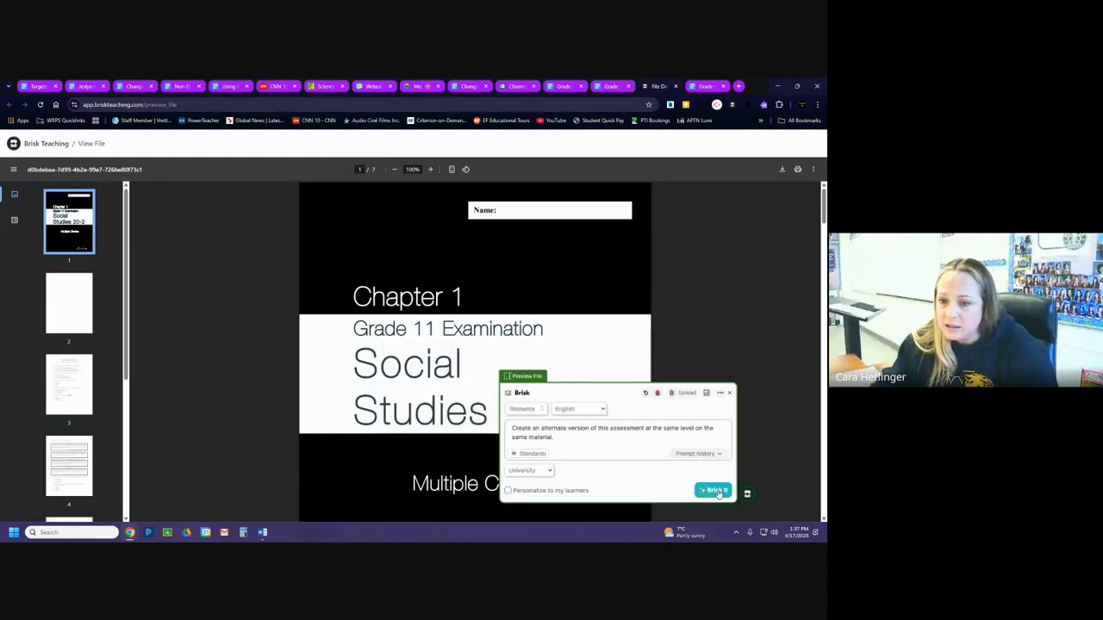
pyautogui.click(714, 490)
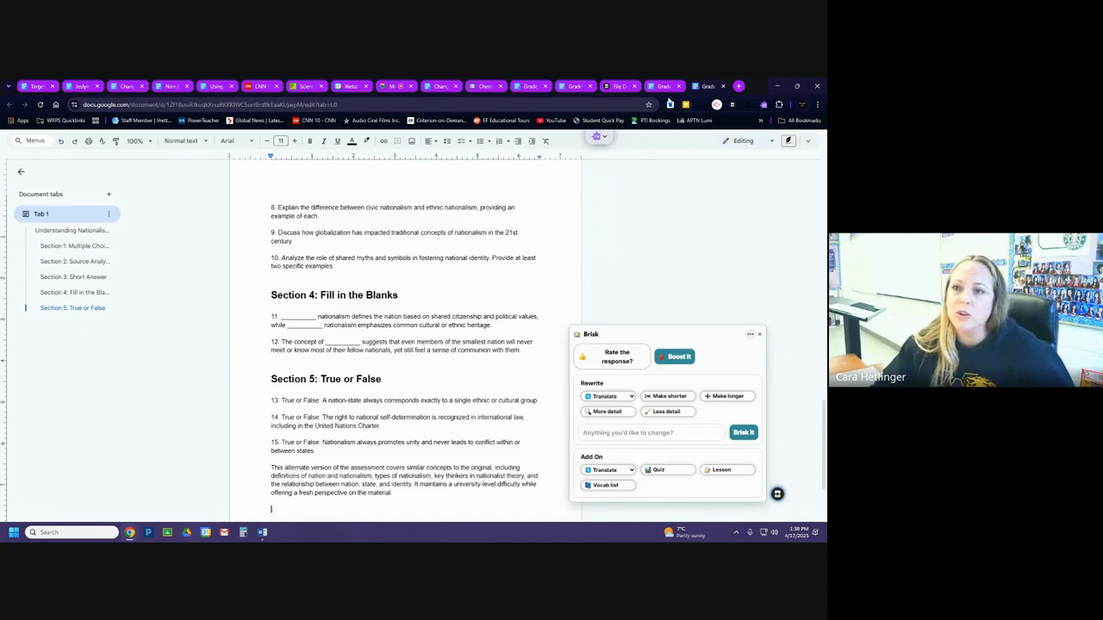
# Return to the Chapter 1 quiz PDF, look through Brisk's creation library and open the Presentation generator.
pyautogui.click(619, 86)
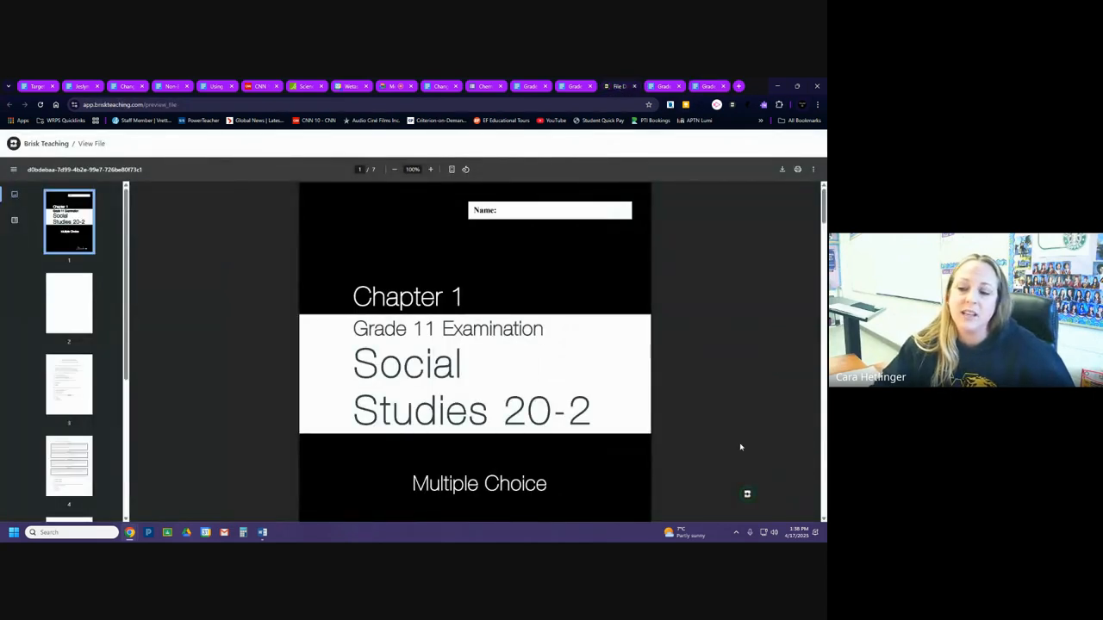
pyautogui.click(747, 496)
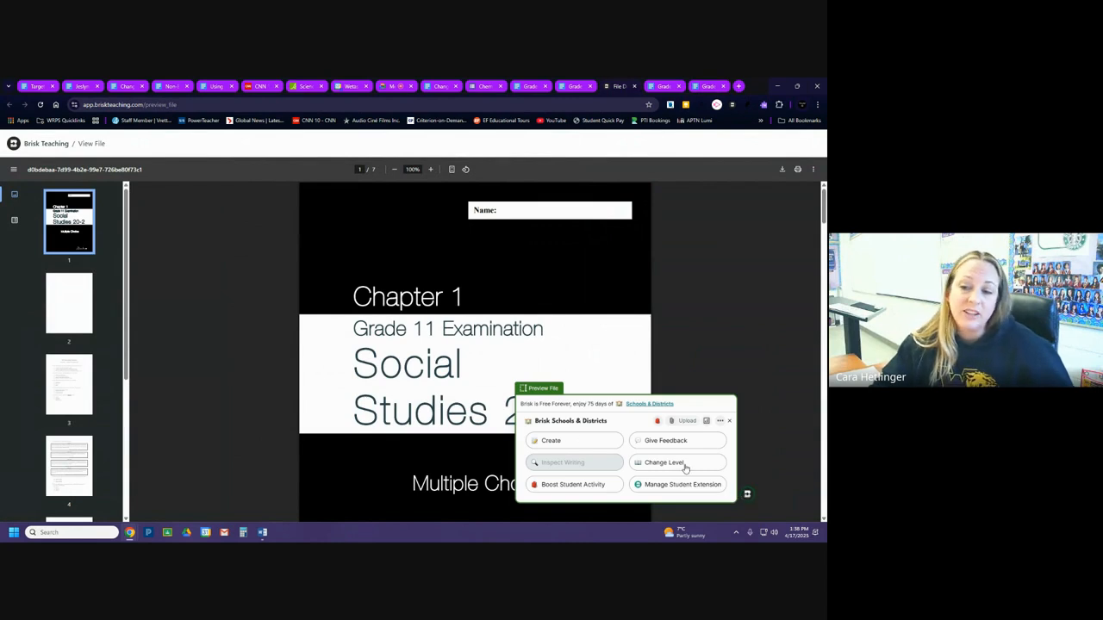
pyautogui.click(579, 441)
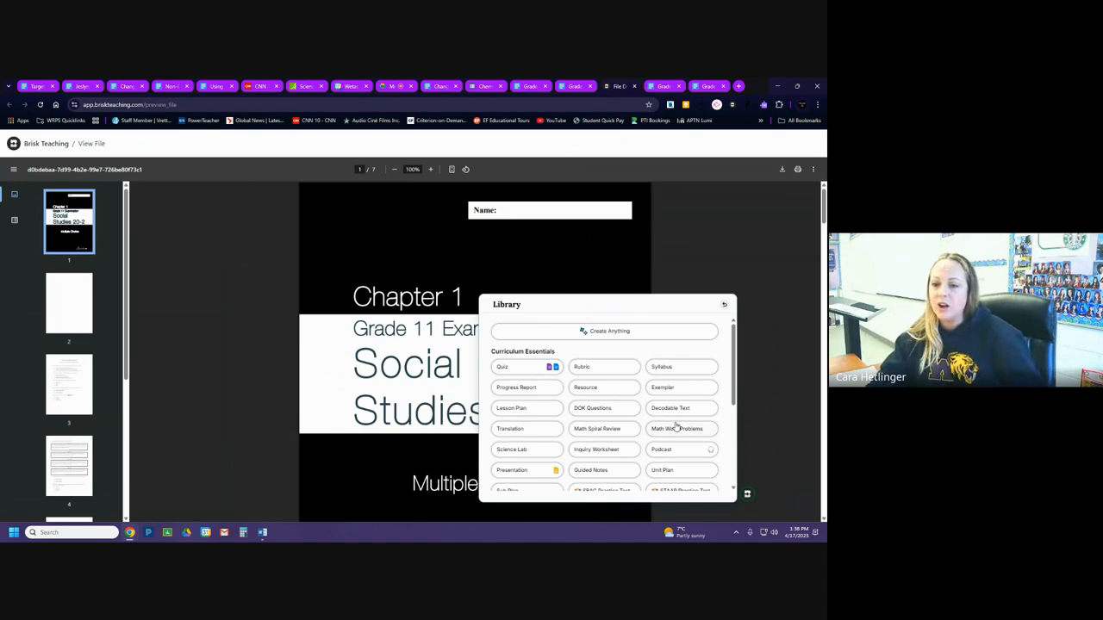
pyautogui.scroll(-3, 661, 438)
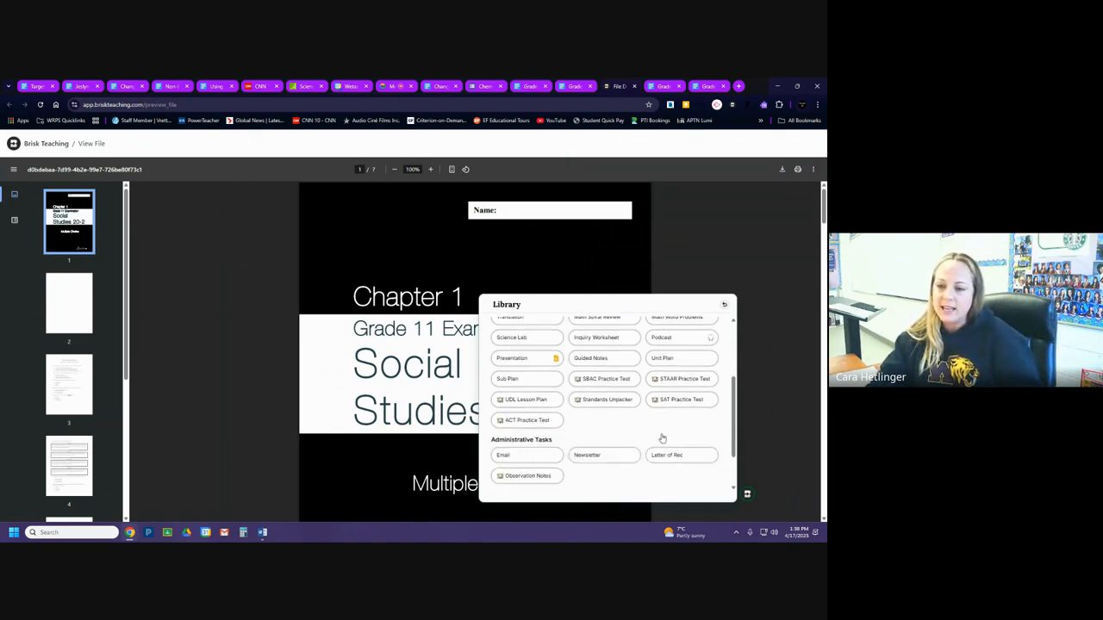
pyautogui.scroll(1, 661, 439)
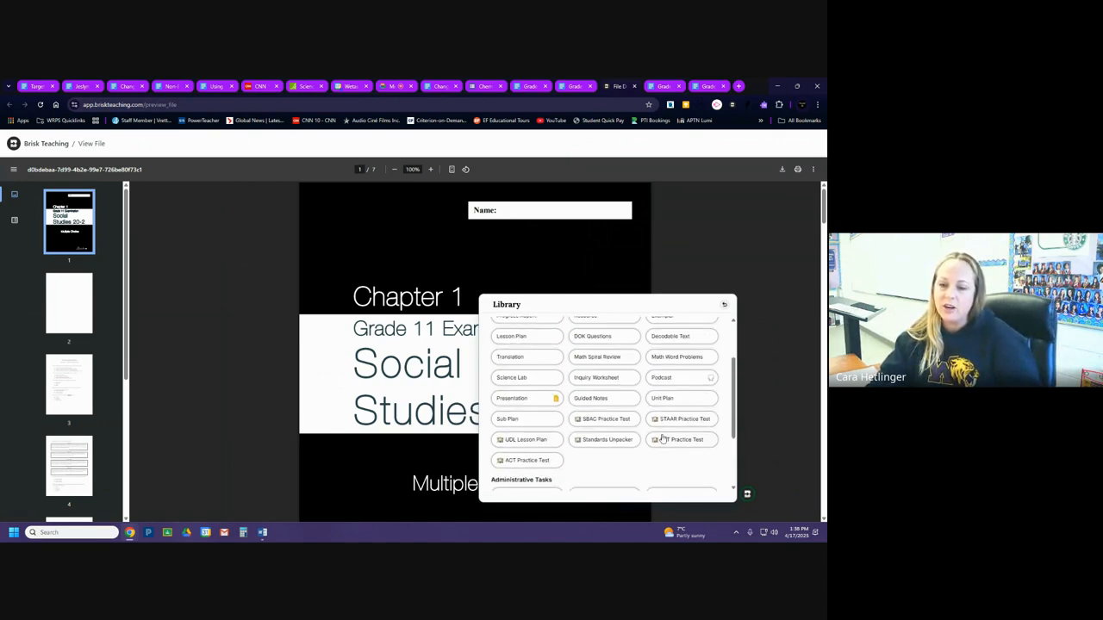
pyautogui.click(544, 401)
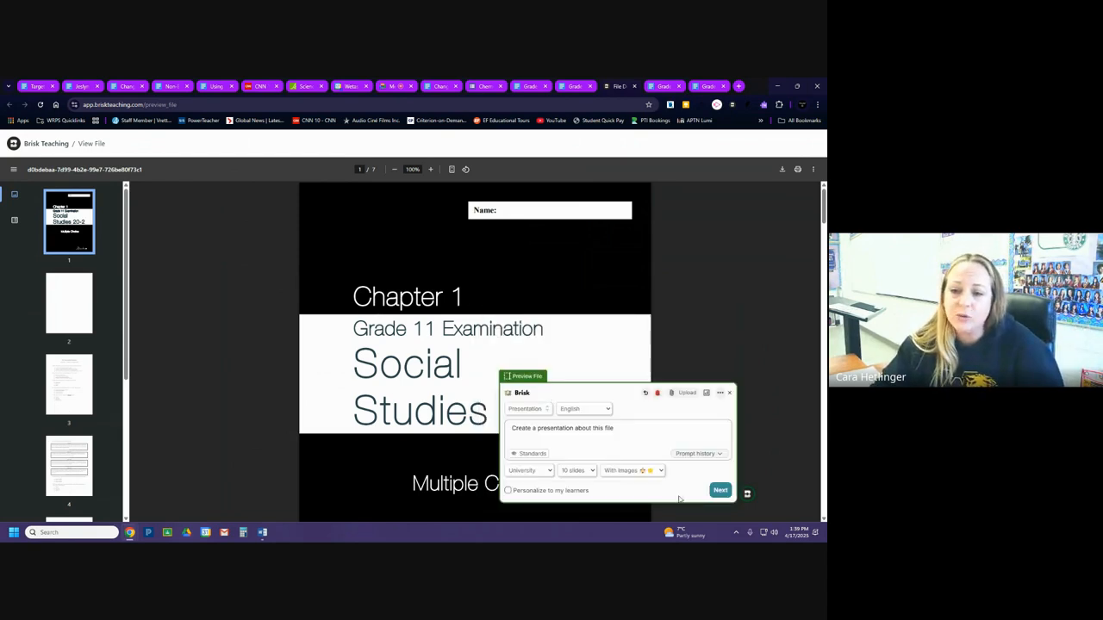
# Check the presentation's image, slide count and grade level options, and close Brisk without generating it.
pyautogui.click(630, 473)
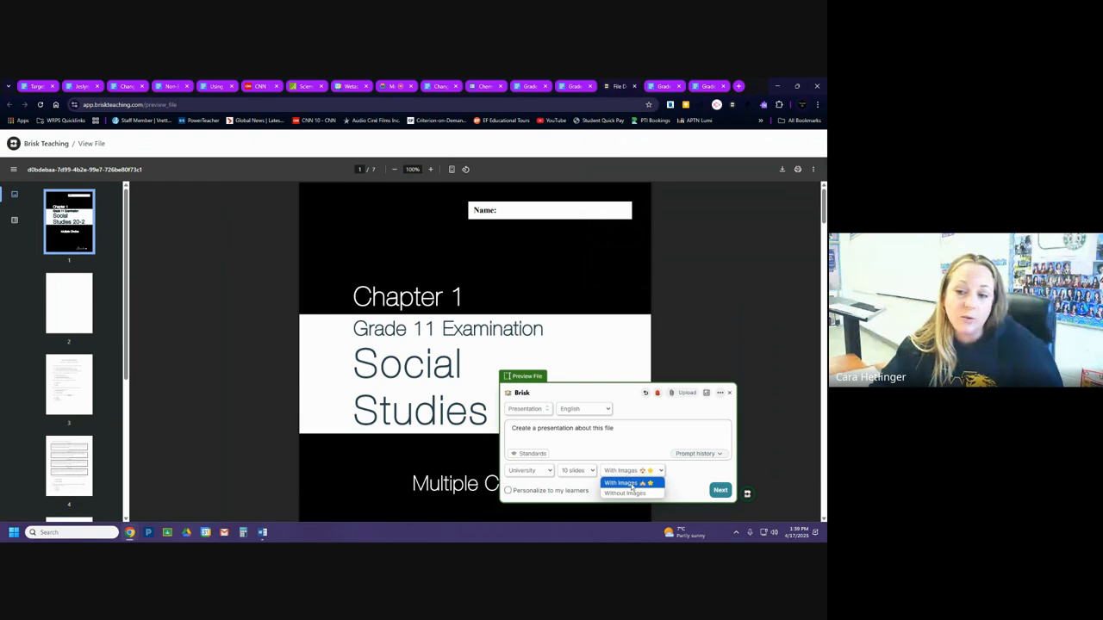
pyautogui.click(619, 473)
pyautogui.click(573, 473)
pyautogui.click(542, 473)
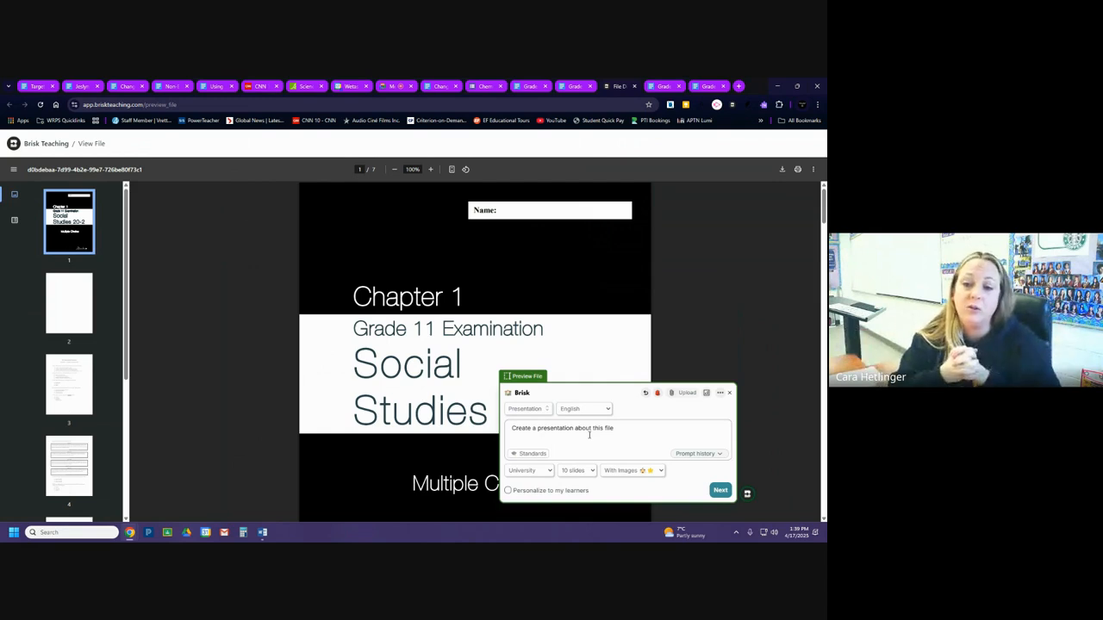
pyautogui.click(731, 394)
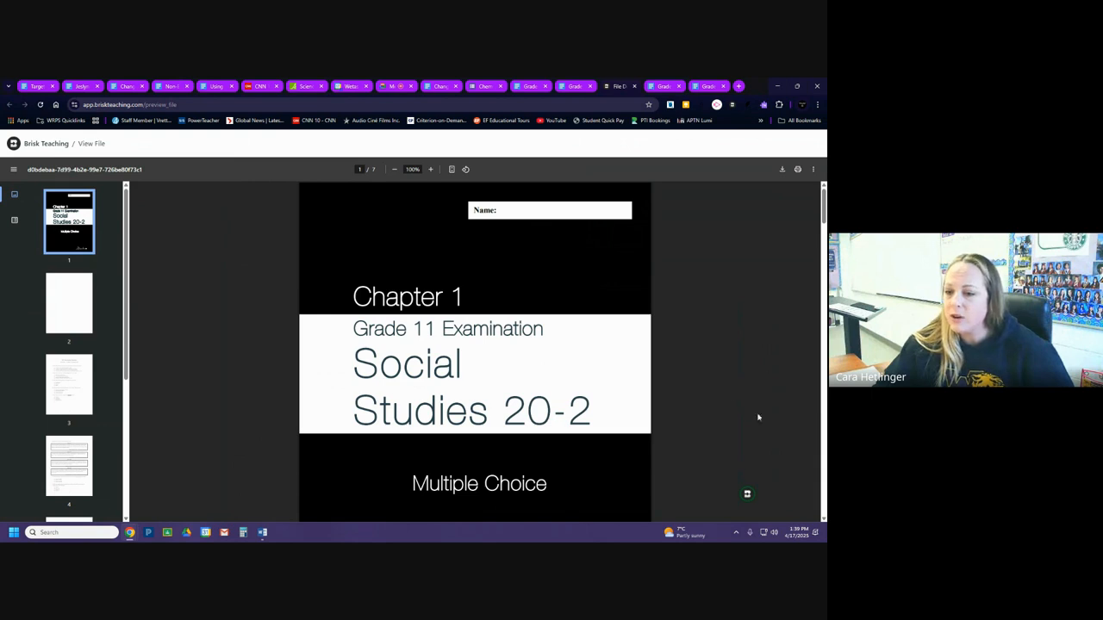
# Switch to the generated alternate assessment document and start a new Brisk Podcast from the creation library.
pyautogui.click(709, 88)
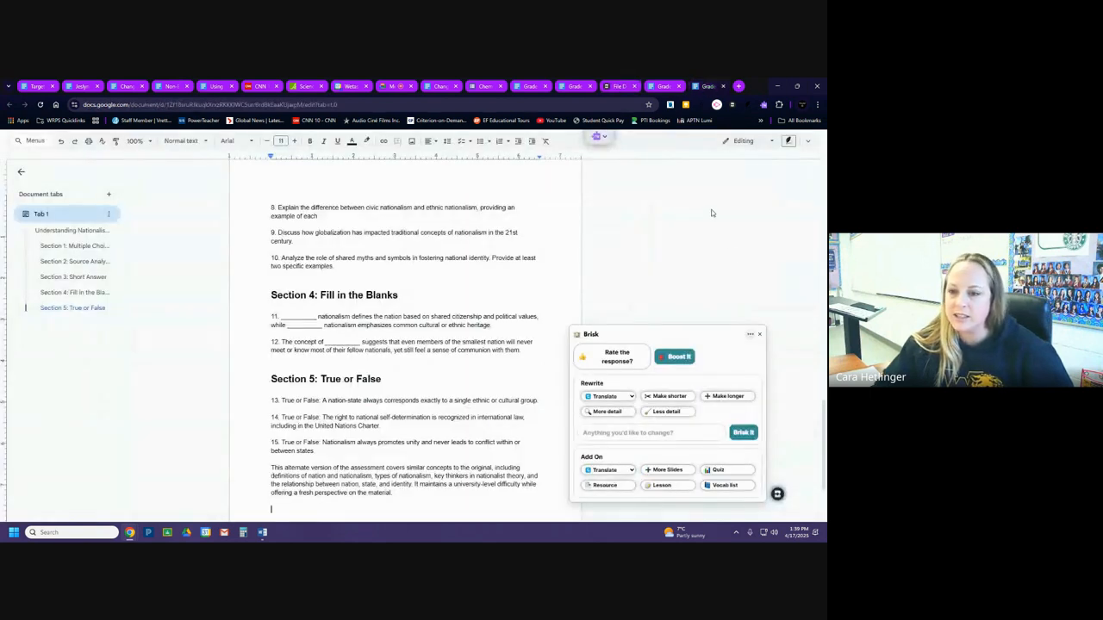
pyautogui.click(760, 335)
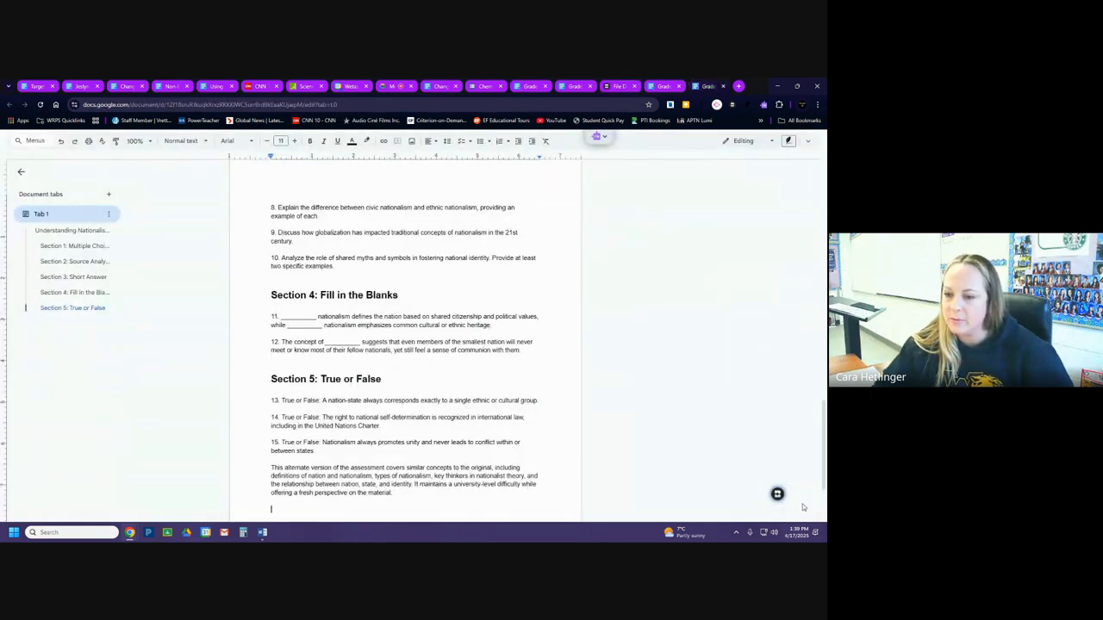
pyautogui.click(778, 495)
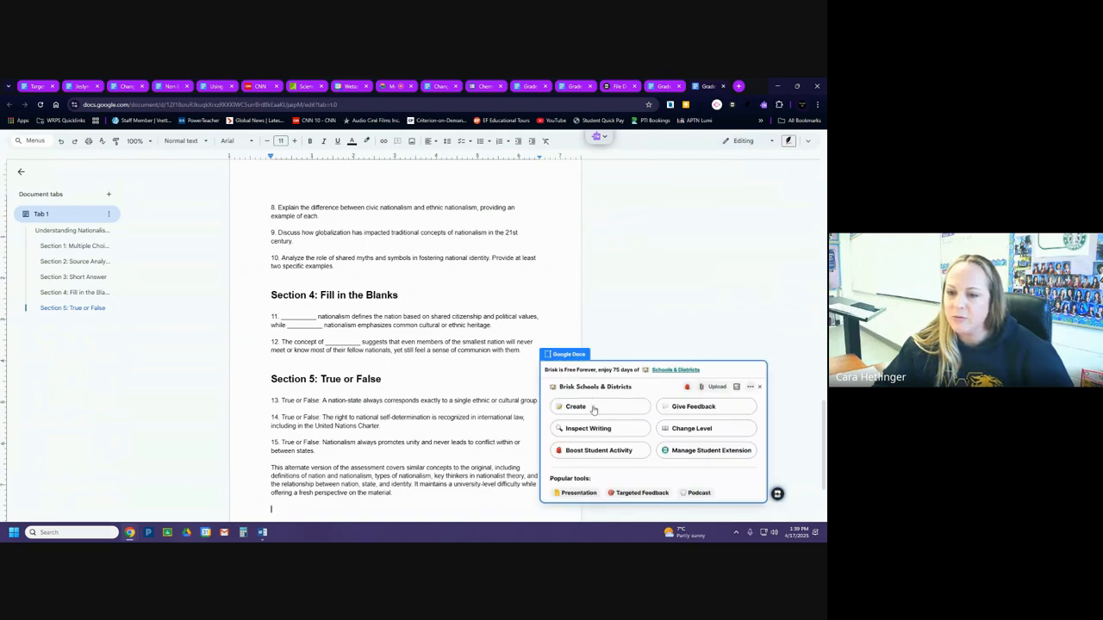
pyautogui.click(593, 408)
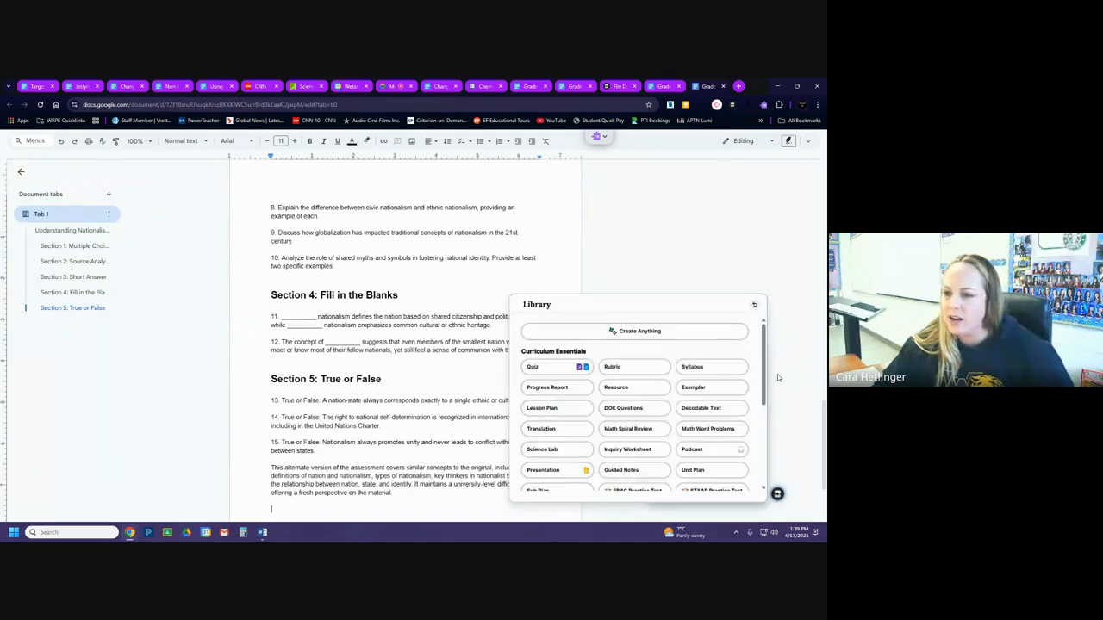
pyautogui.scroll(-2, 764, 395)
pyautogui.scroll(-3, 764, 395)
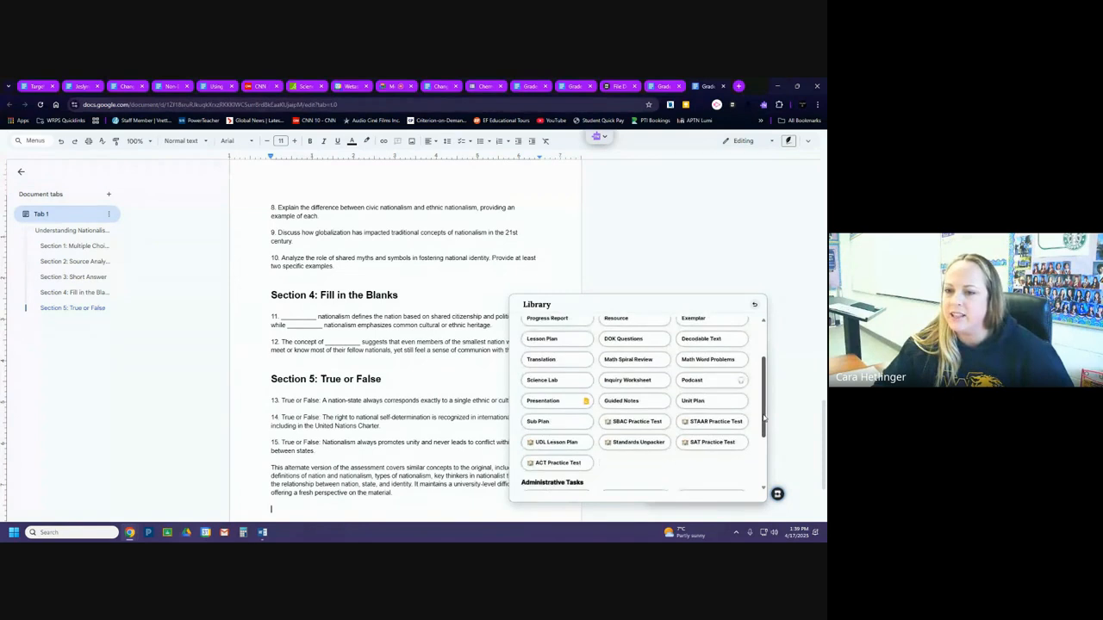
pyautogui.click(722, 384)
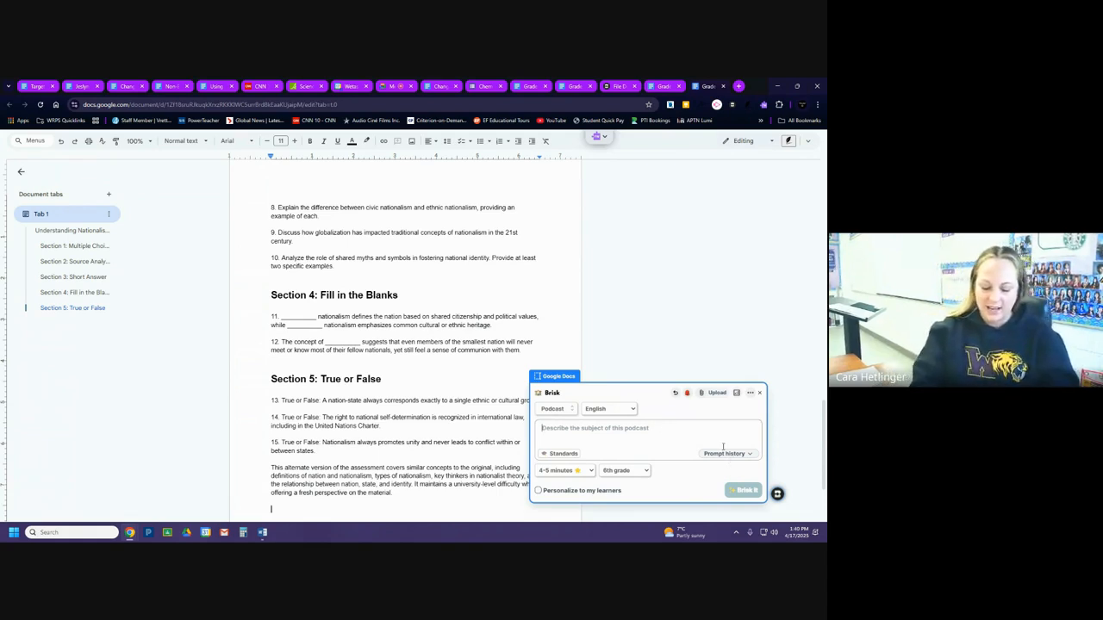
# Enter "Describe the features of Brisk AI" as the subject of the podcast.
pyautogui.write('Descib')
pyautogui.press('BackSpace')
pyautogui.press('BackSpace')
pyautogui.press('BackSpace')
pyautogui.write('ribe t')
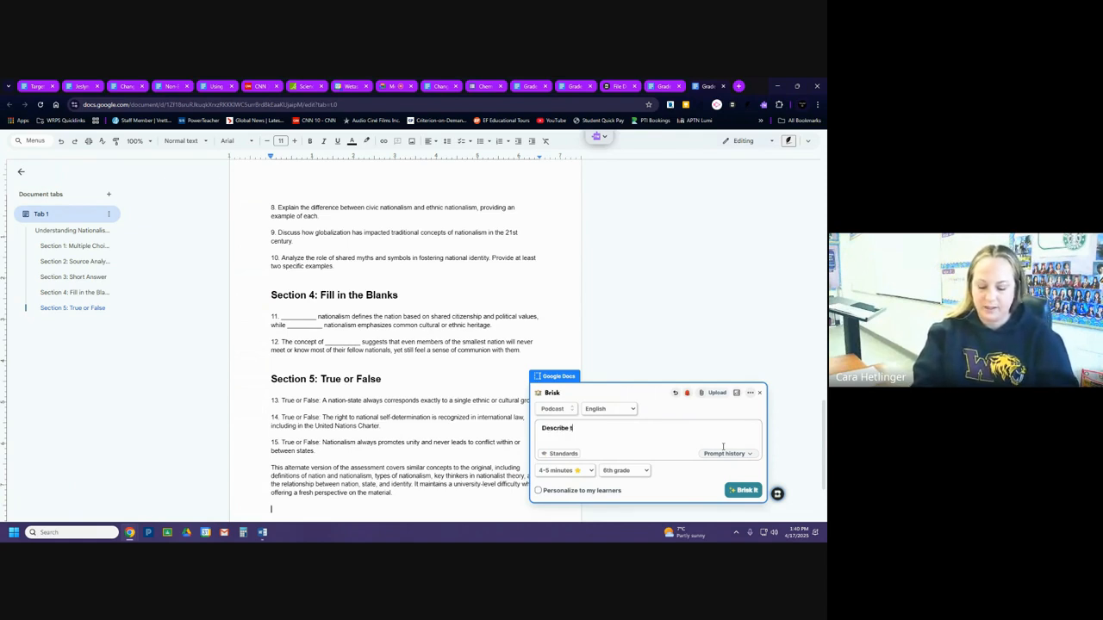
pyautogui.write('he deatures')
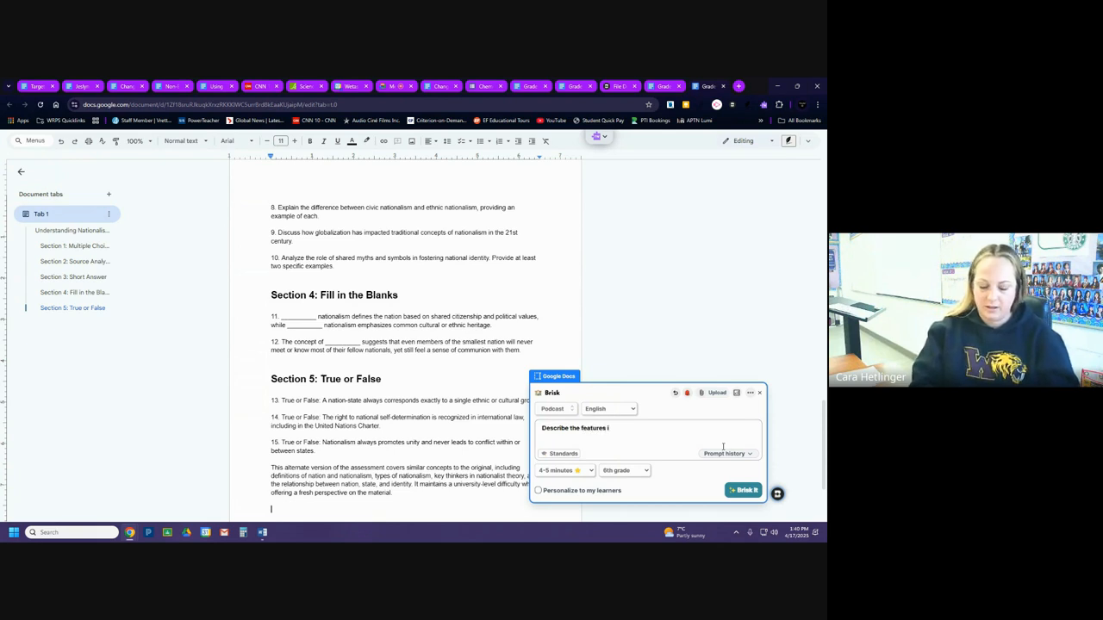
pyautogui.write(' of Brisk AI')
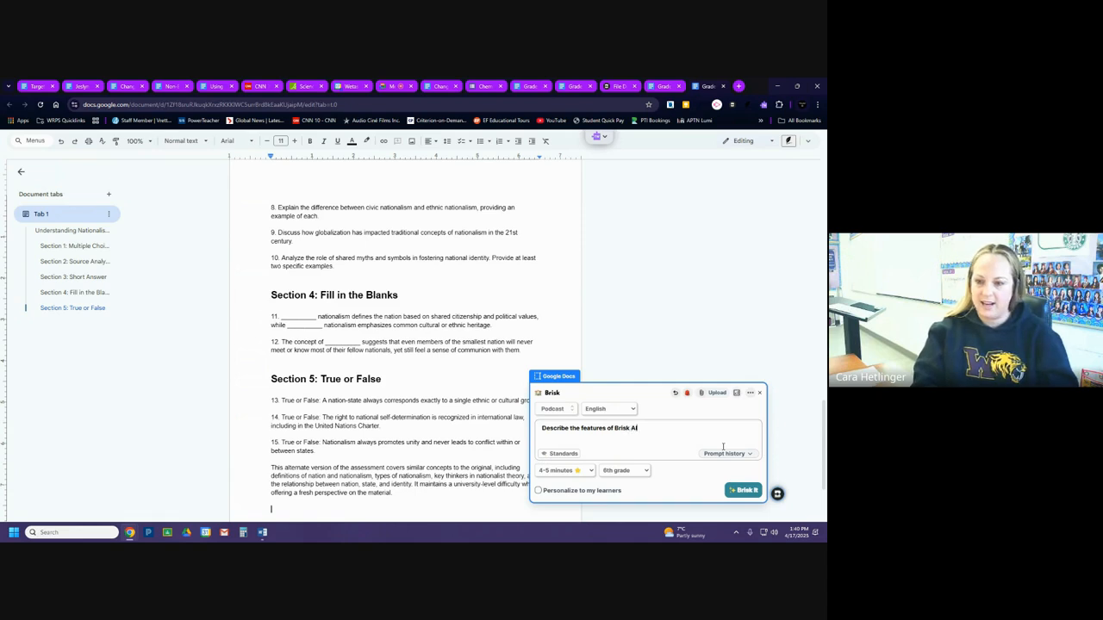
# Set the podcast to 1-2 minutes at University grade level and generate it.
pyautogui.click(556, 471)
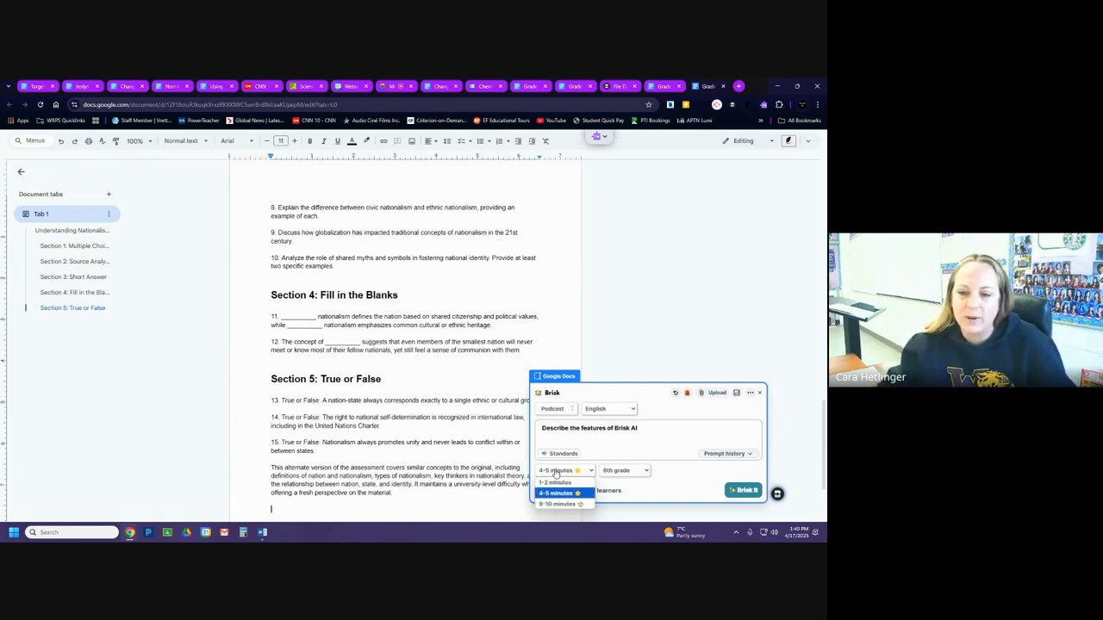
pyautogui.click(554, 484)
pyautogui.click(627, 471)
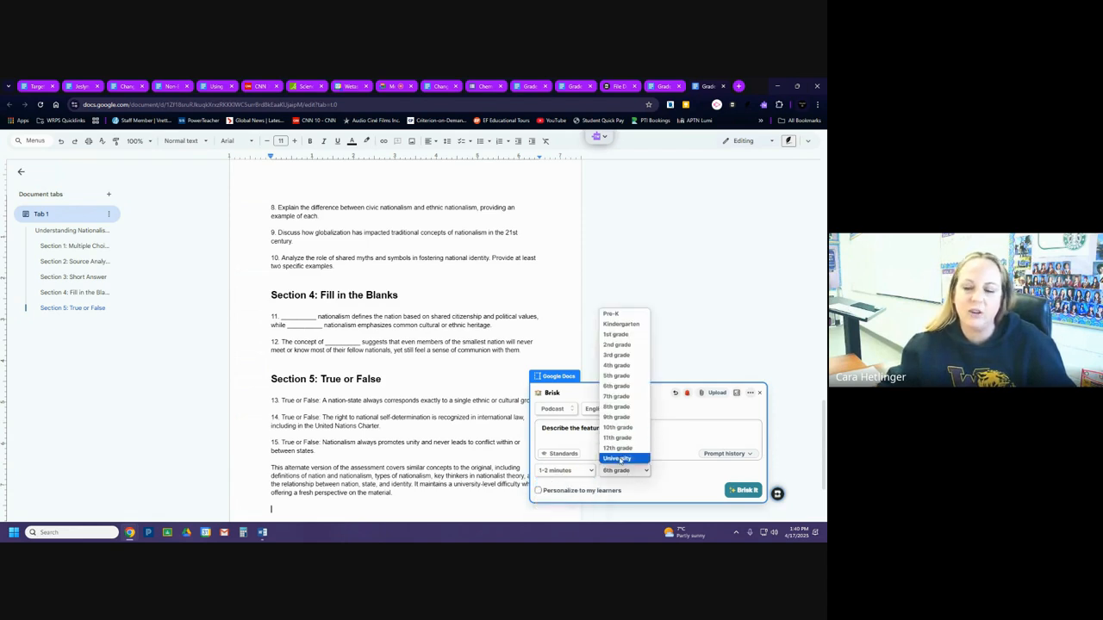
pyautogui.click(619, 459)
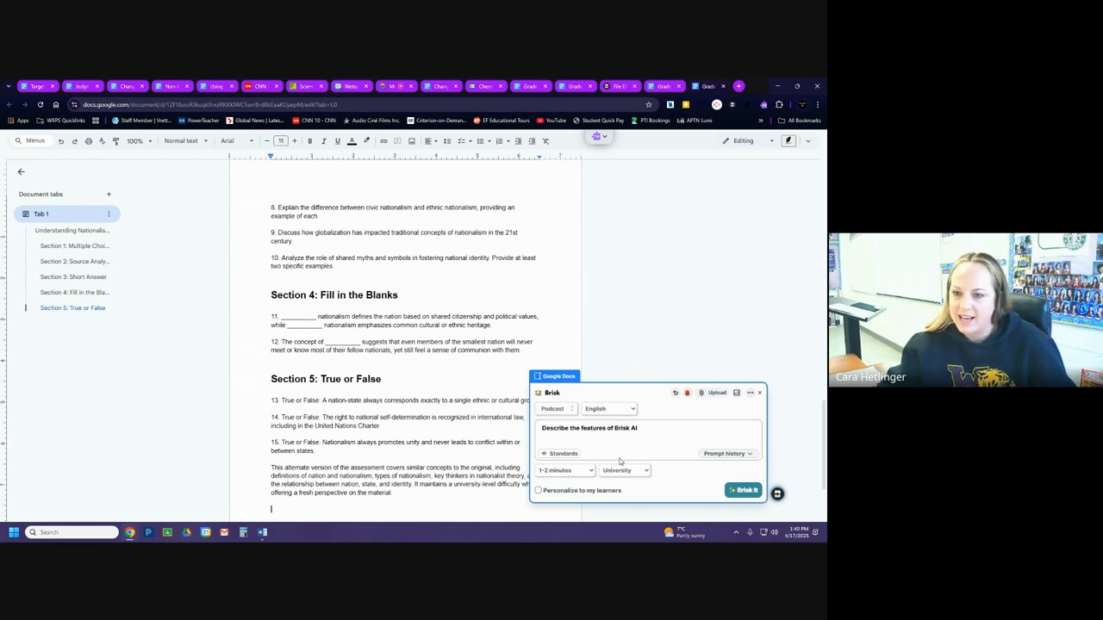
pyautogui.click(746, 492)
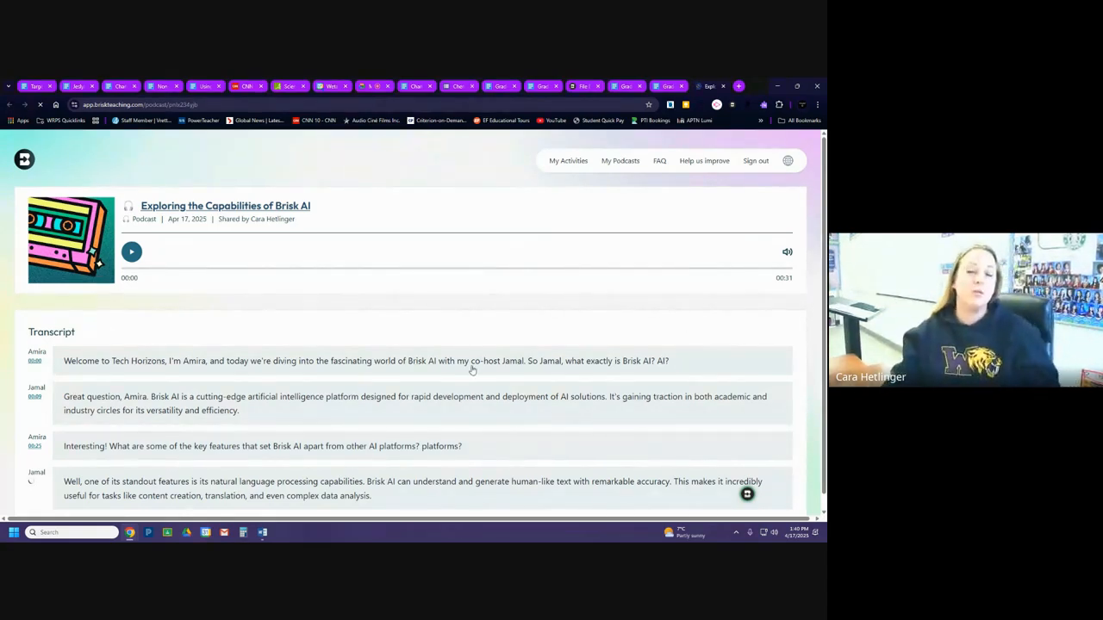
# Look through the generated podcast's transcript and play a short part of the audio before pausing it.
pyautogui.scroll(-1, 451, 396)
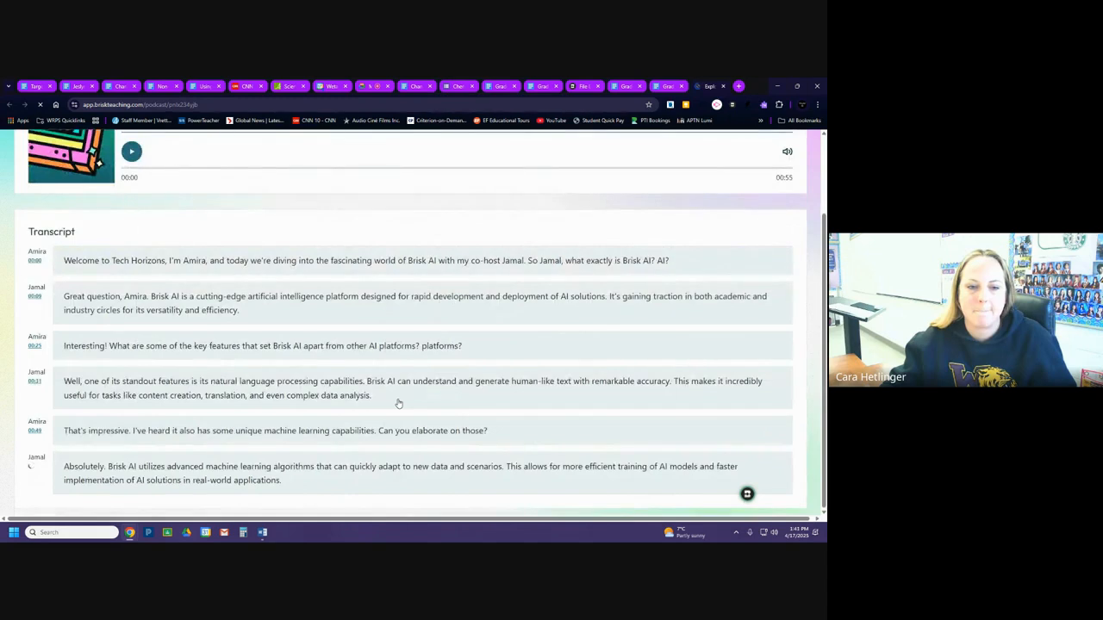
pyautogui.scroll(2, 399, 404)
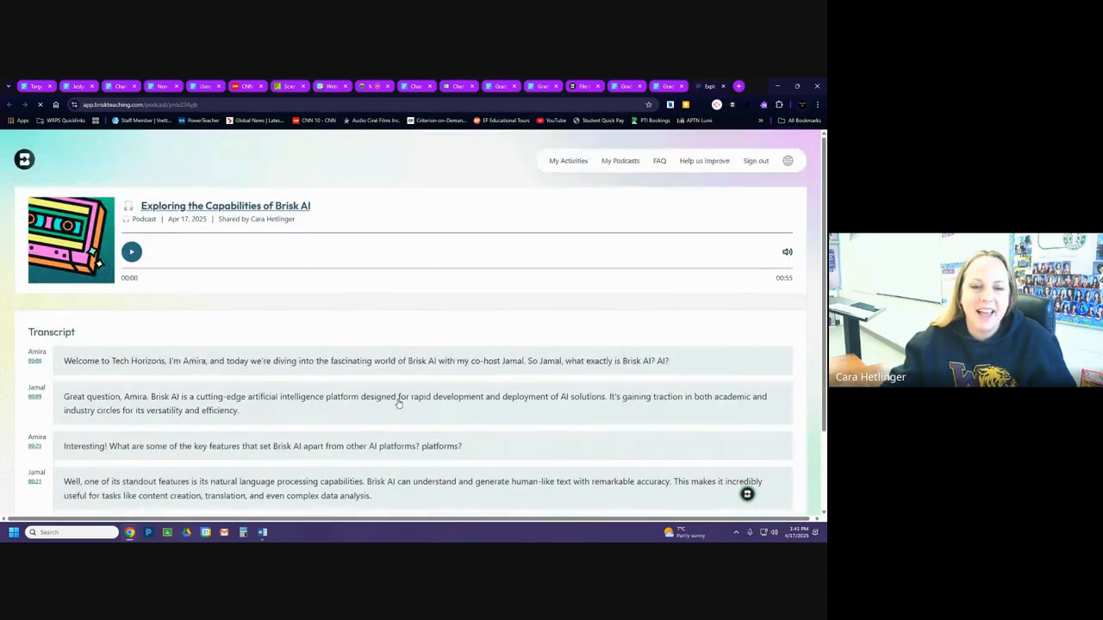
pyautogui.scroll(-2, 399, 404)
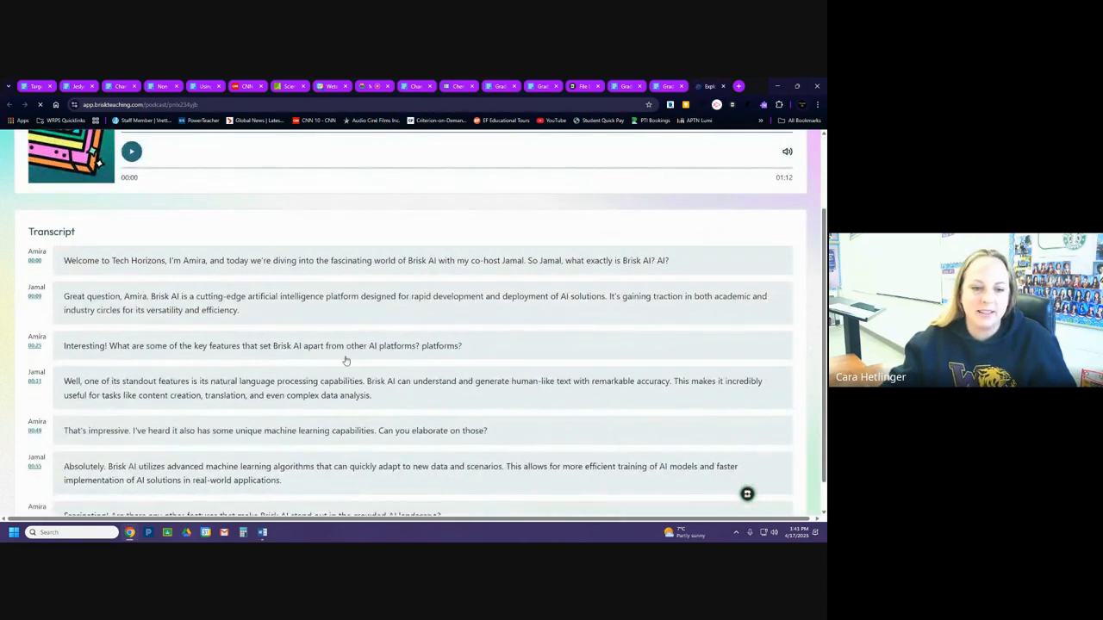
pyautogui.scroll(2, 344, 360)
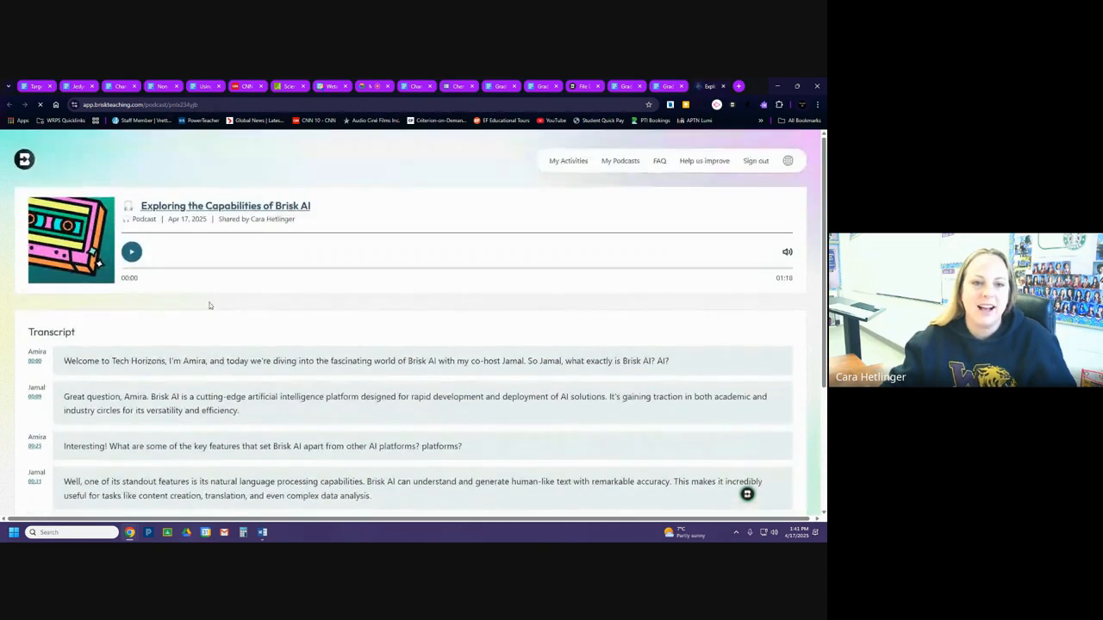
pyautogui.click(132, 253)
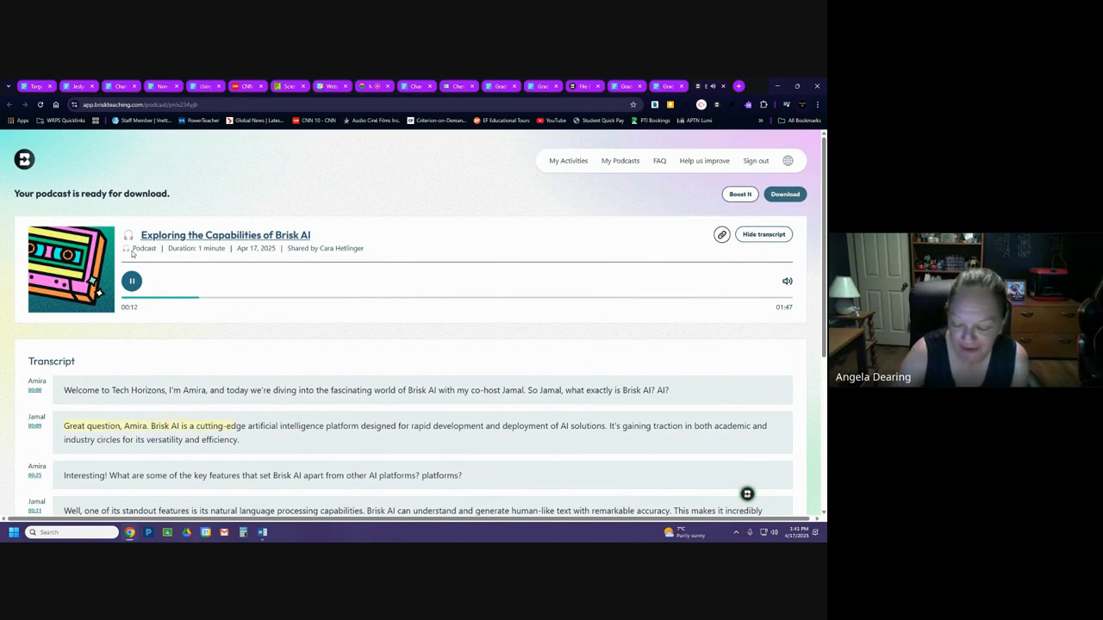
pyautogui.click(131, 281)
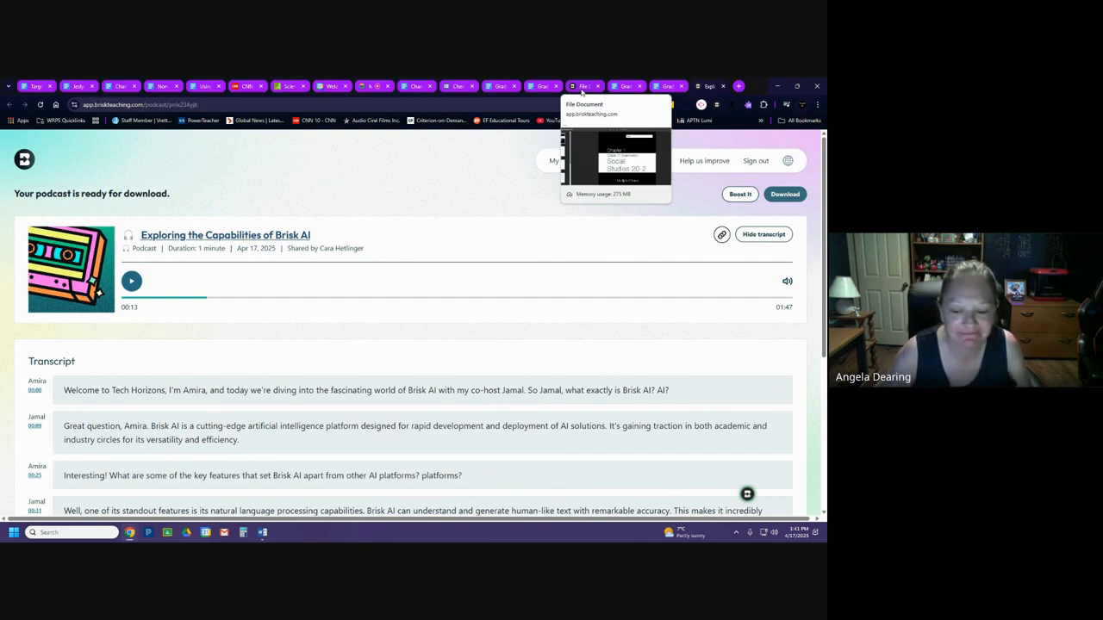
# Check the Google Meet call, then read the podcast transcript to its end and close the podcast page.
pyautogui.click(375, 87)
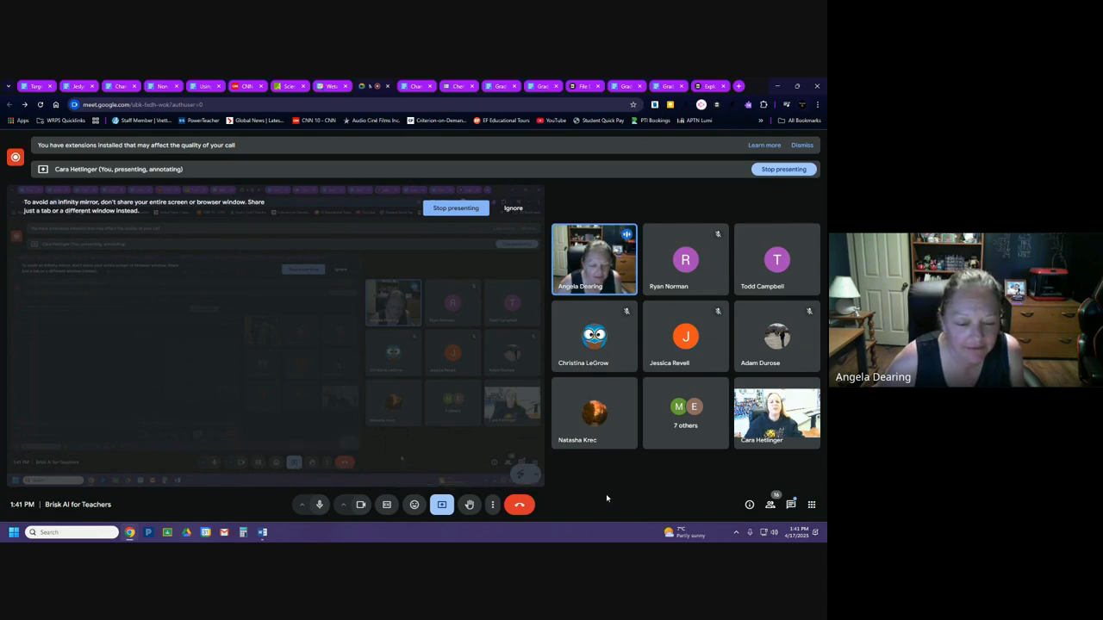
pyautogui.click(712, 87)
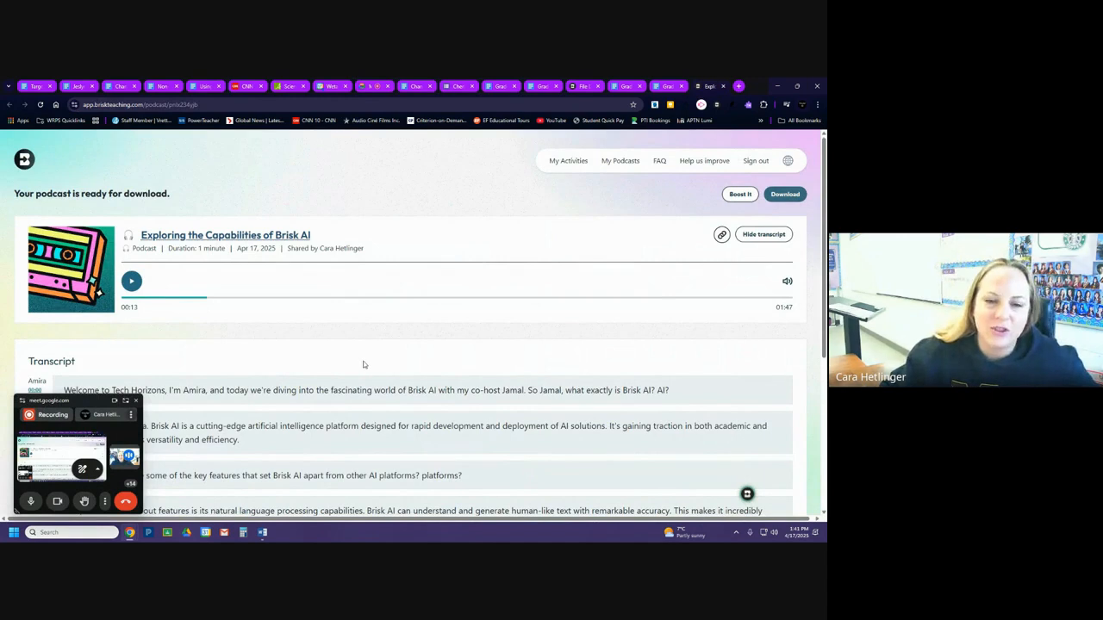
pyautogui.scroll(-2, 363, 351)
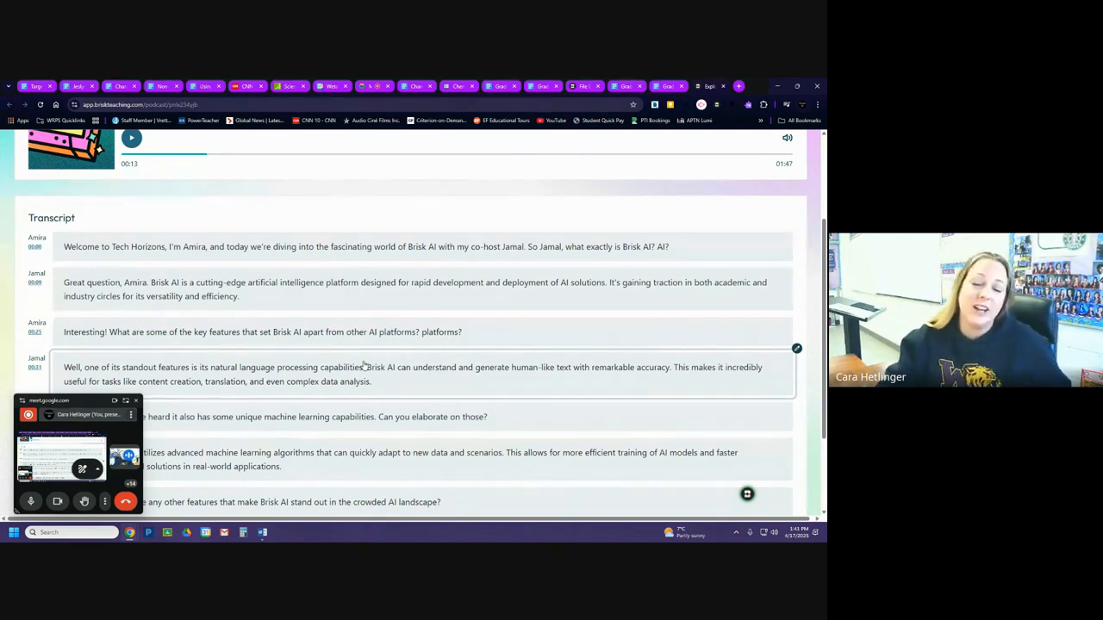
pyautogui.scroll(-2, 302, 358)
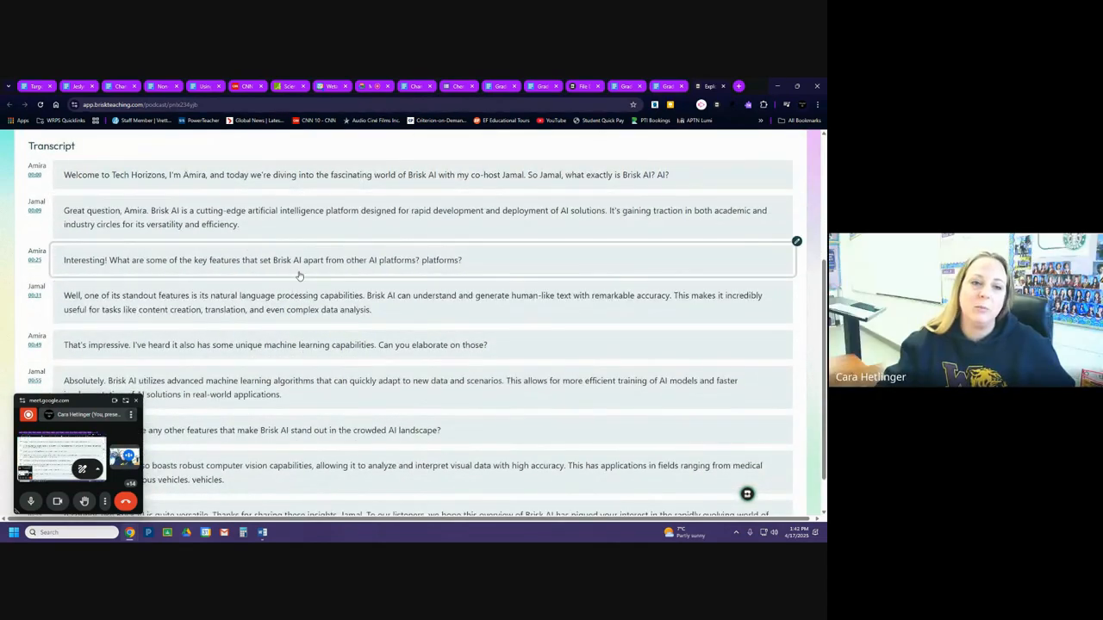
pyautogui.scroll(-1, 300, 276)
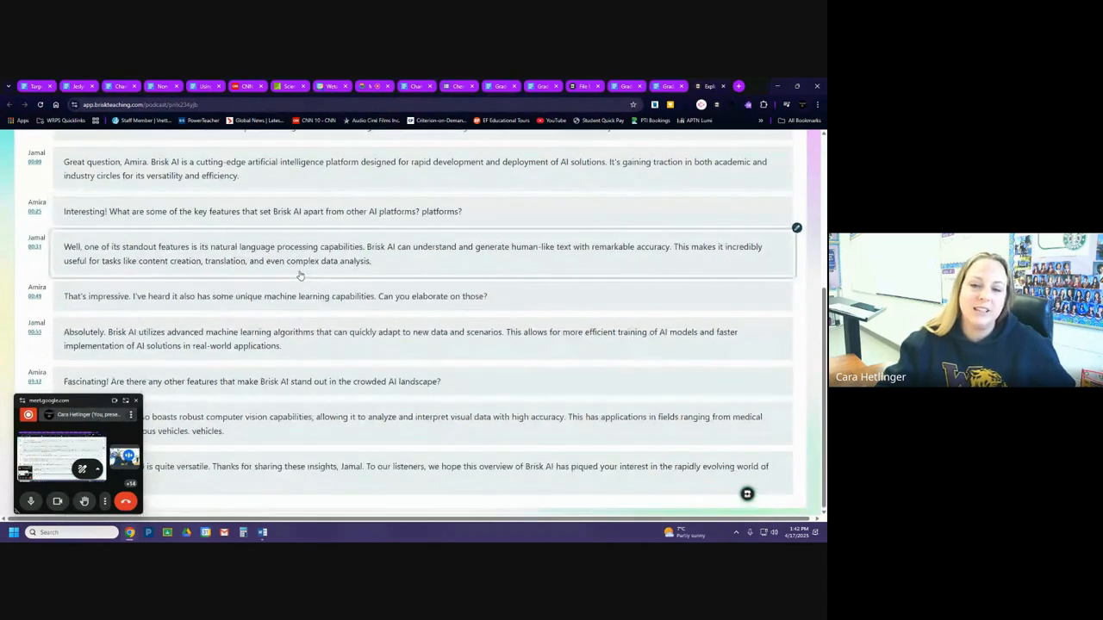
pyautogui.scroll(5, 300, 275)
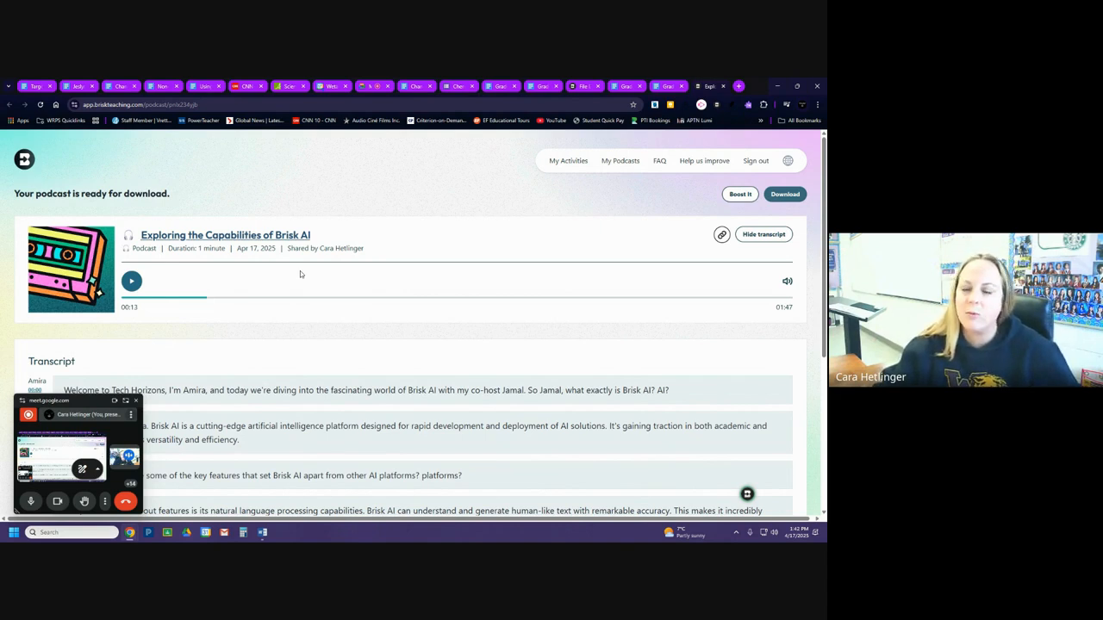
pyautogui.click(723, 87)
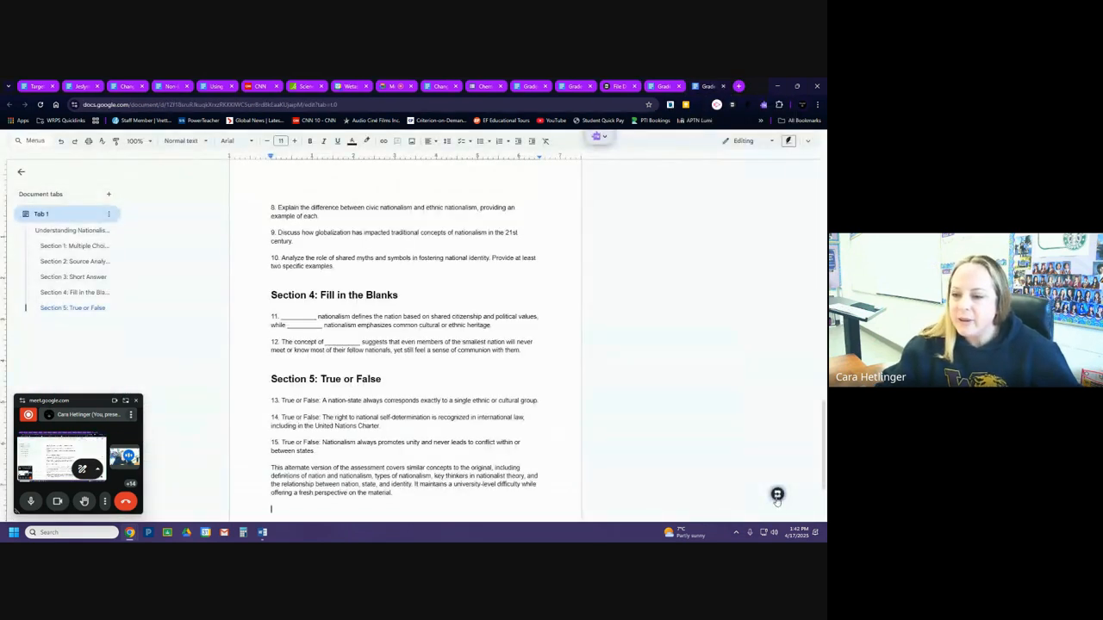
# Reopen Brisk's creation library on the alternate assessment document, look through its categories and return to Brisk's main tools.
pyautogui.click(777, 496)
pyautogui.click(611, 412)
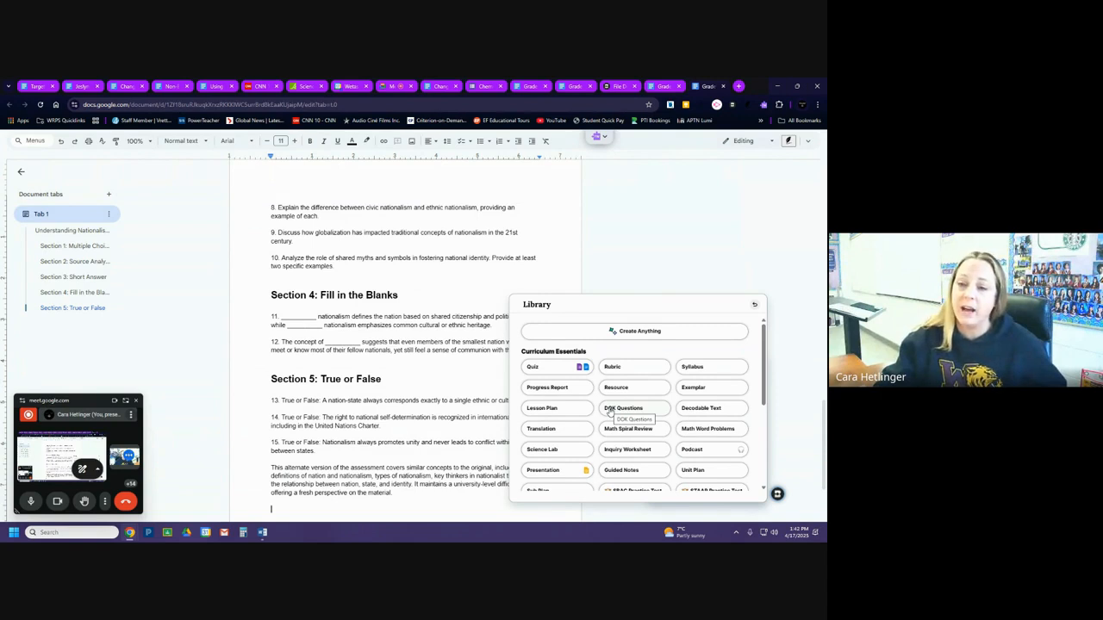
pyautogui.scroll(-3, 773, 403)
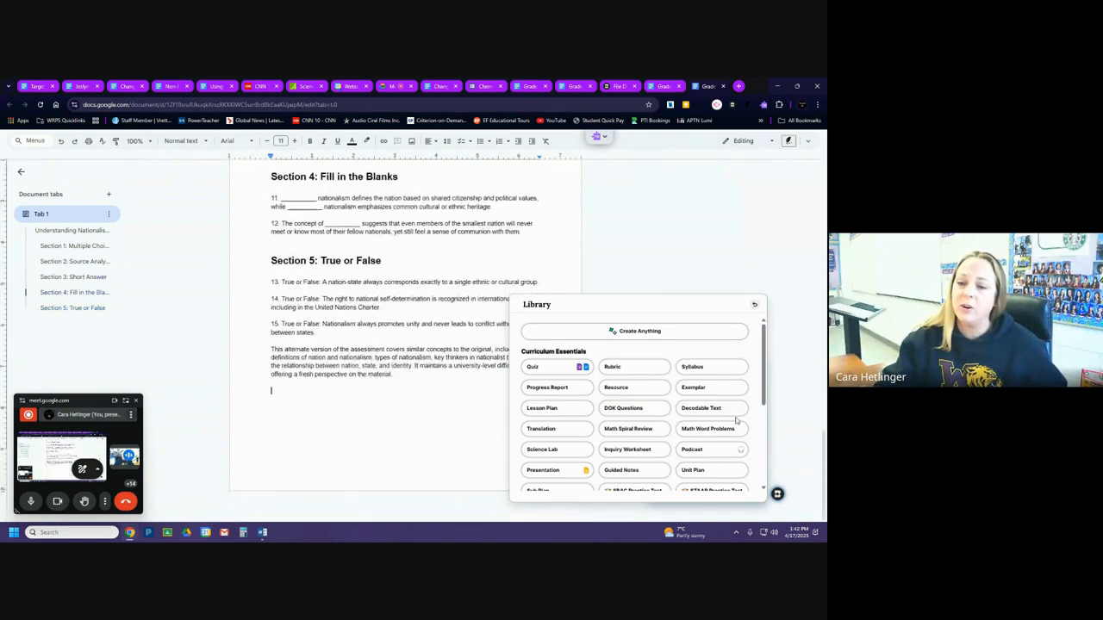
pyautogui.moveTo(764, 393)
pyautogui.mouseDown()
pyautogui.moveTo(764, 452)
pyautogui.moveTo(761, 382)
pyautogui.mouseUp()
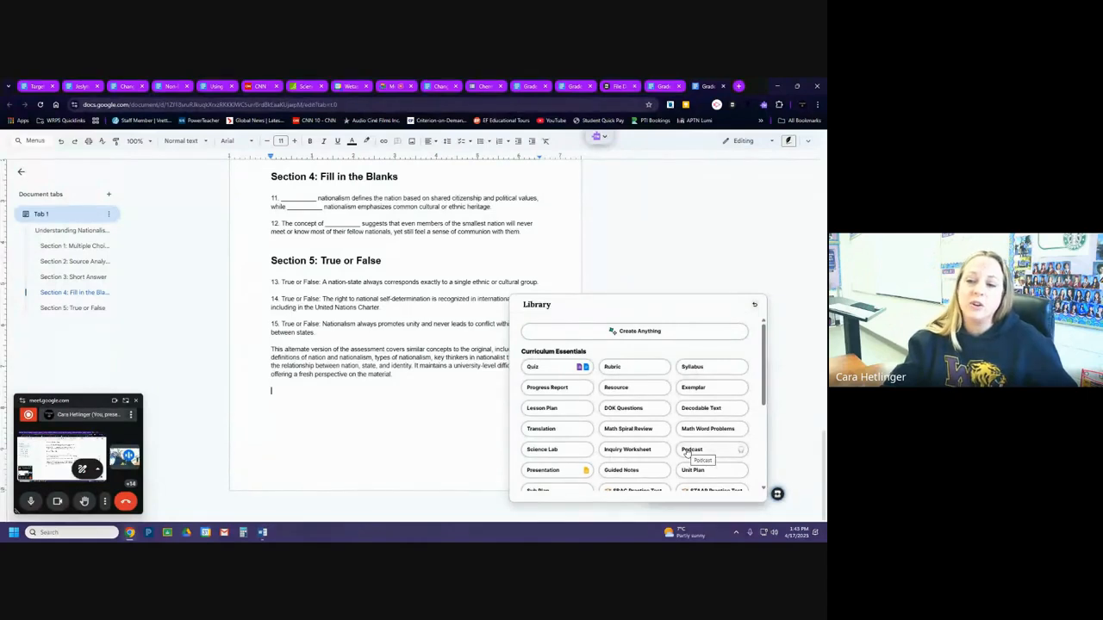
pyautogui.scroll(-2, 724, 412)
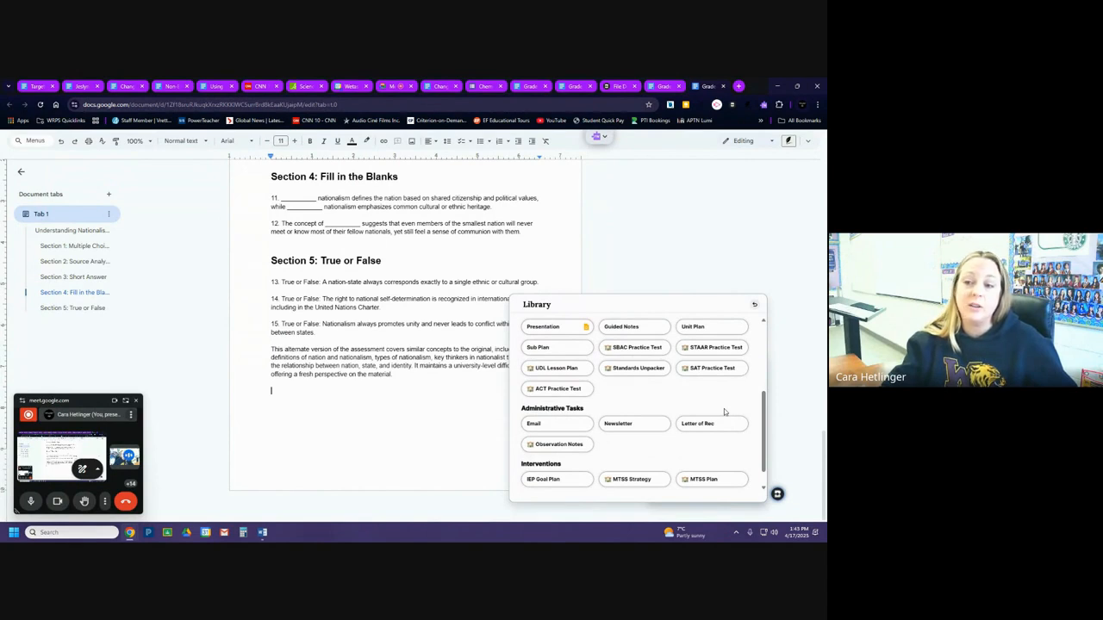
pyautogui.scroll(1, 724, 409)
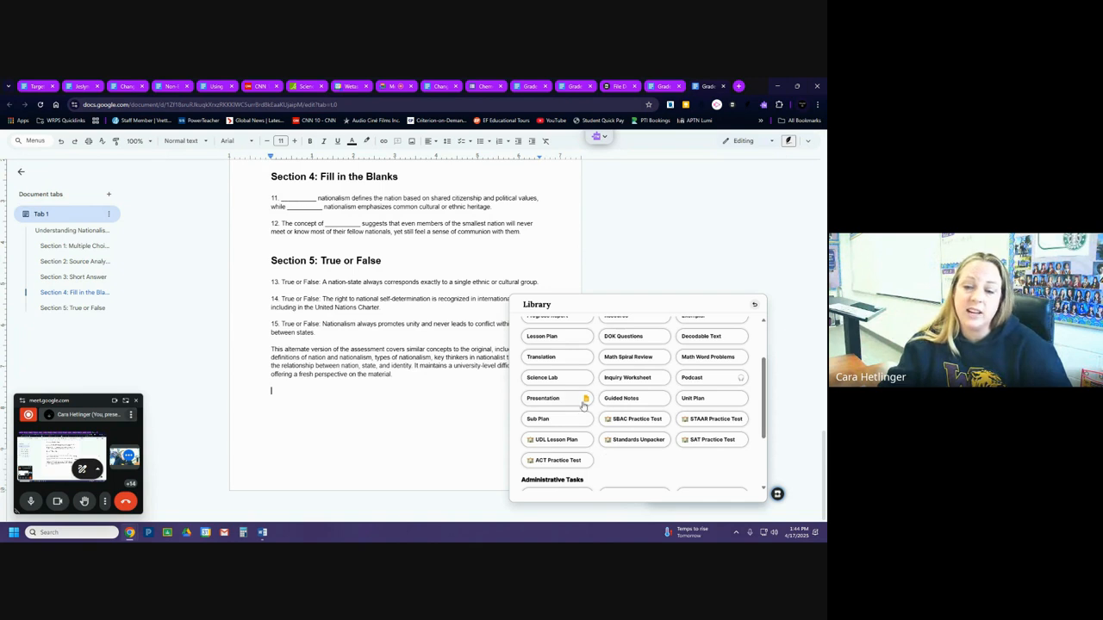
pyautogui.scroll(2, 670, 457)
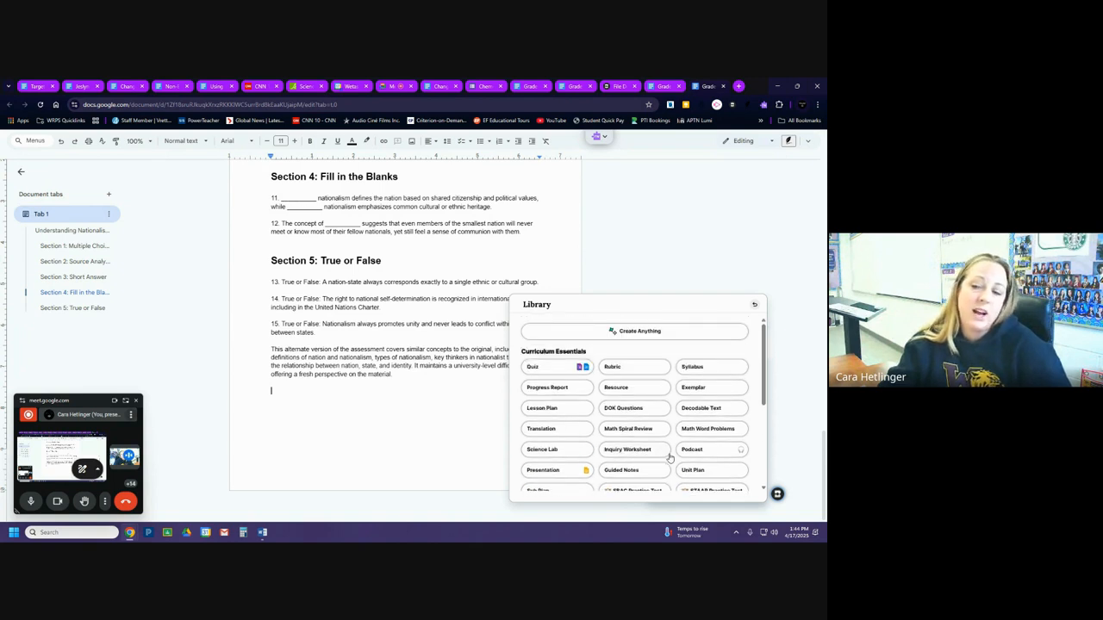
pyautogui.click(755, 308)
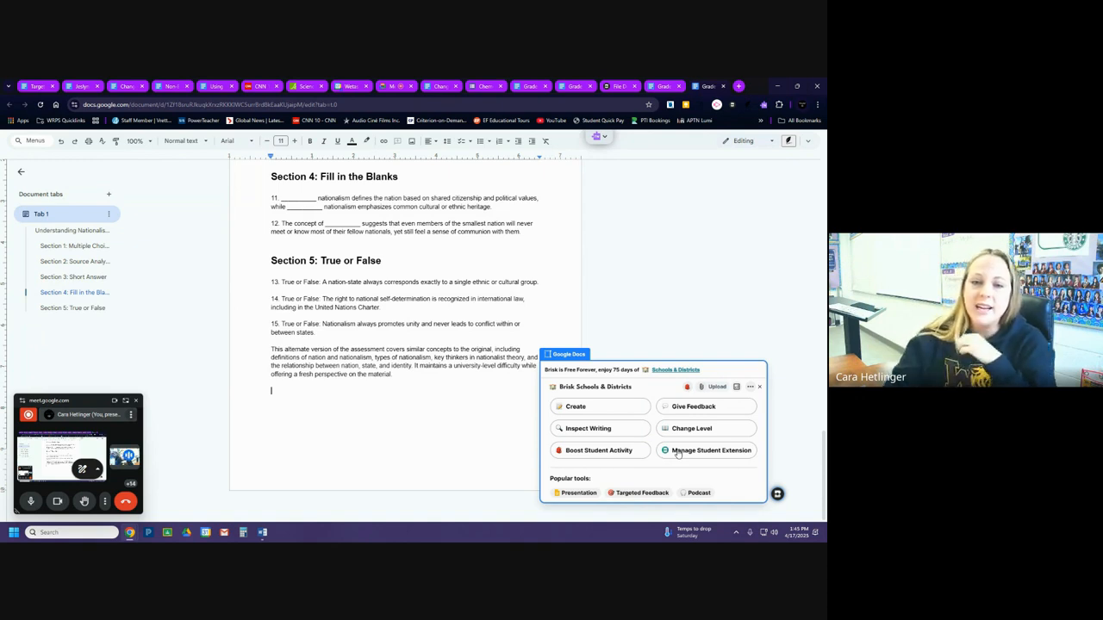
# Switch to the Google Meet call and open the options for the ongoing screen presentation.
pyautogui.click(126, 403)
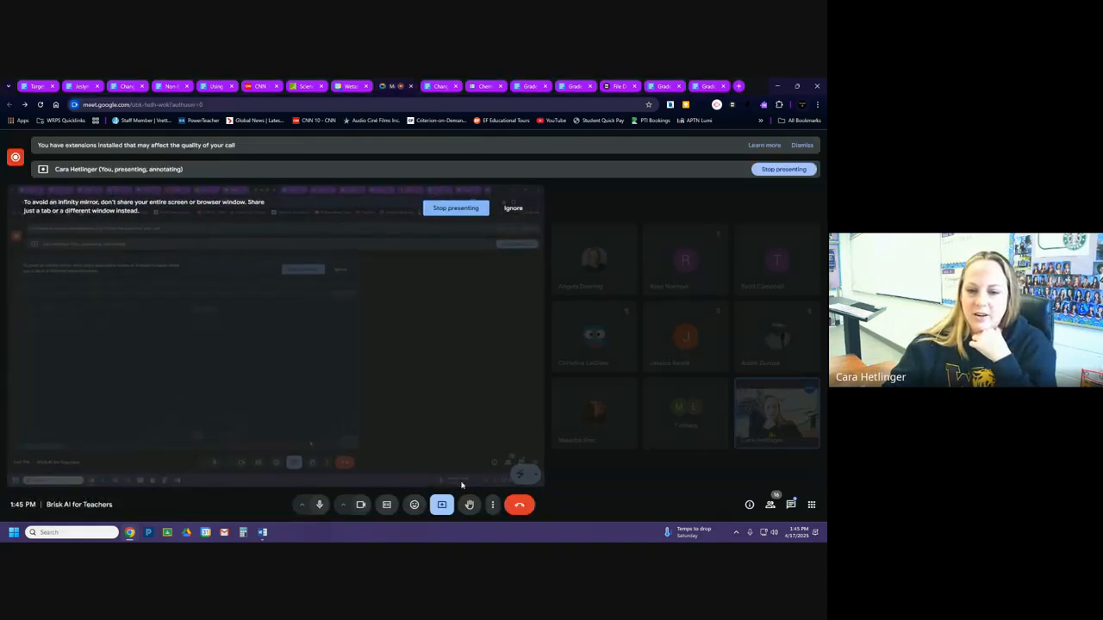
pyautogui.click(441, 506)
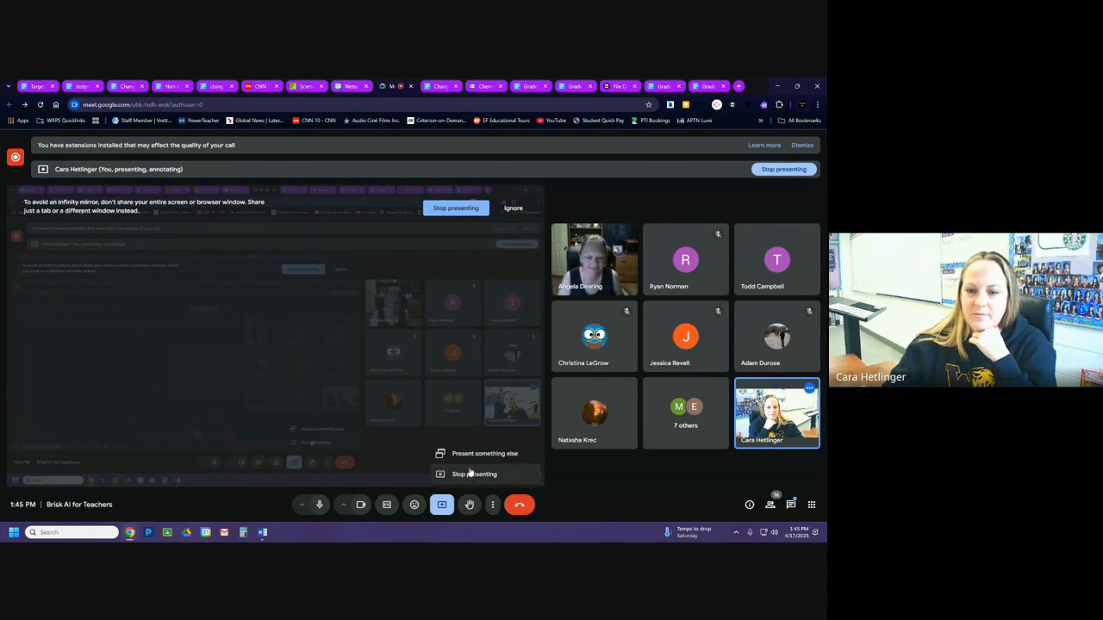